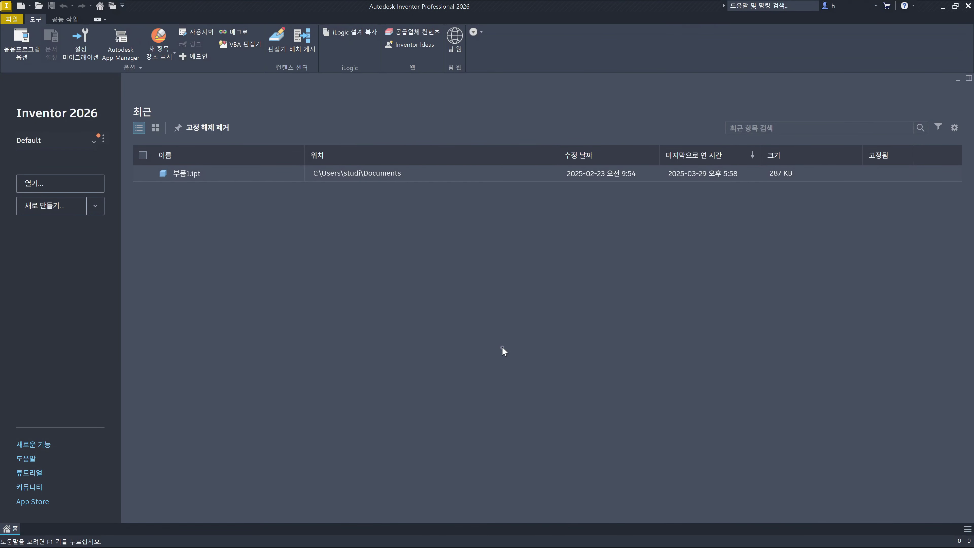
Create a new millimetre part file from the Standard.ipt template
key(ctrl+n)
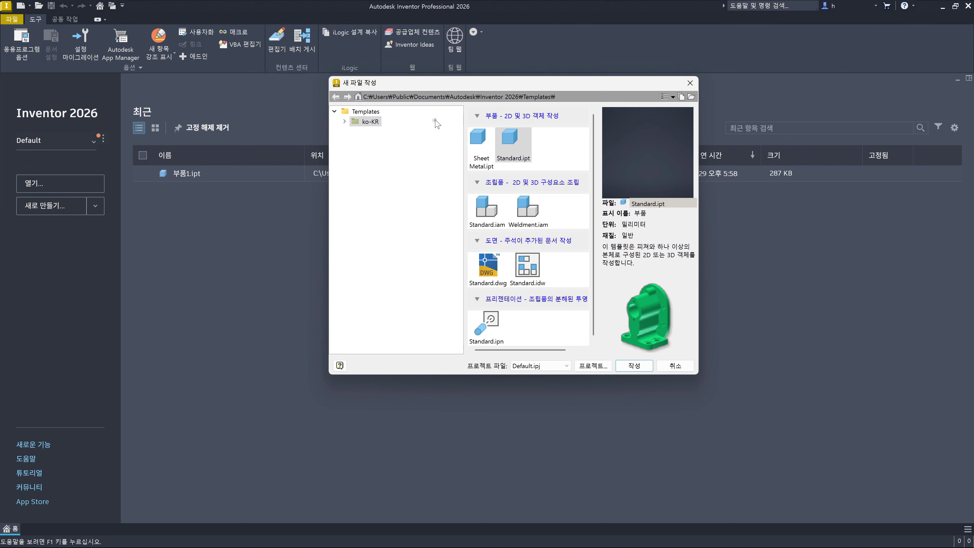
click(518, 148)
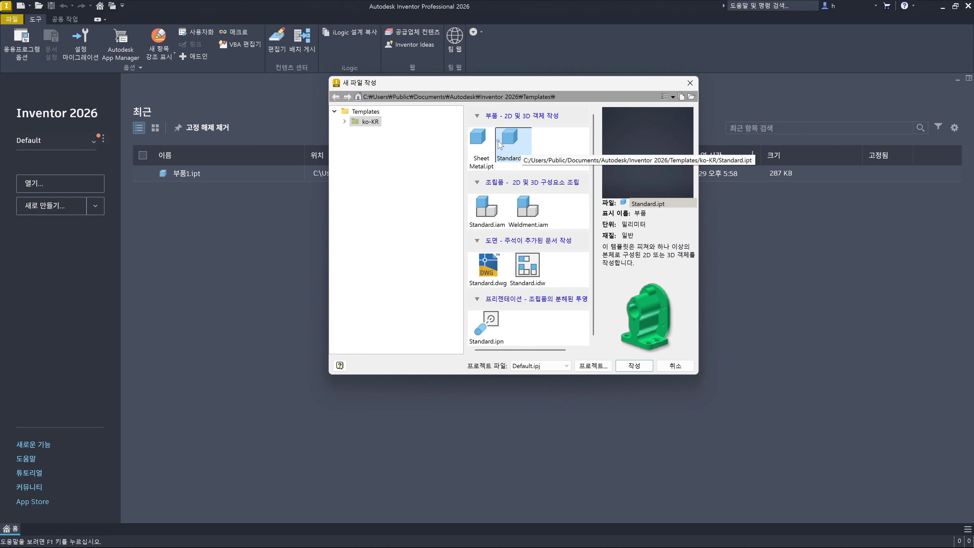
click(510, 148)
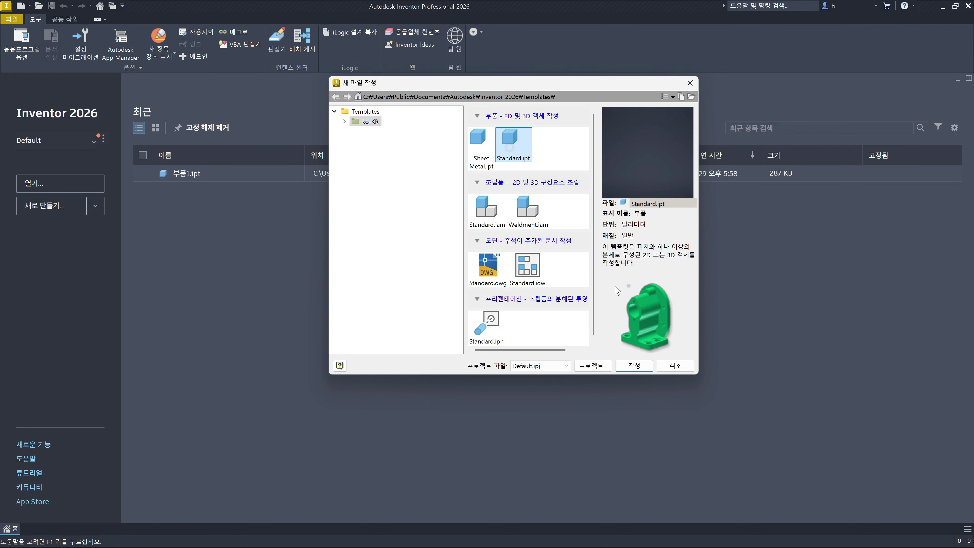
click(639, 364)
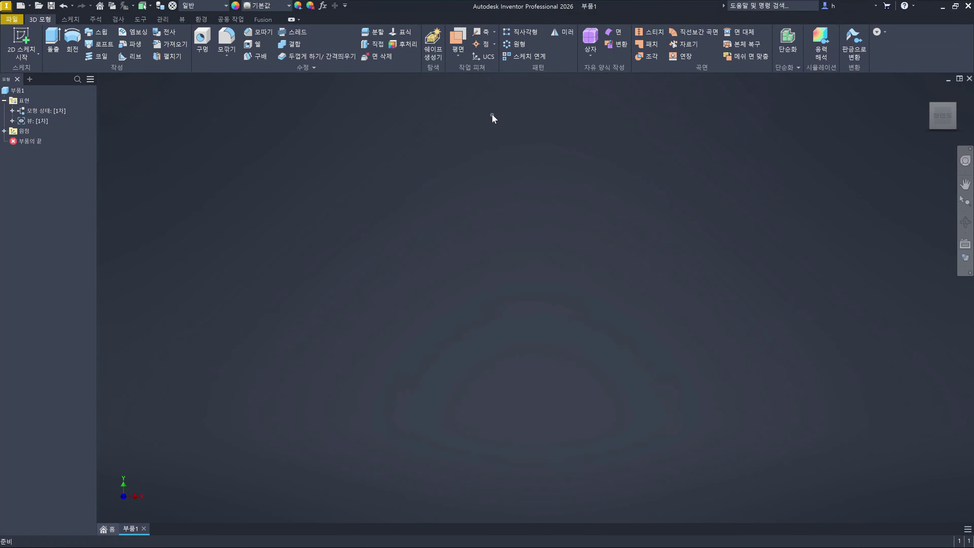
click(495, 33)
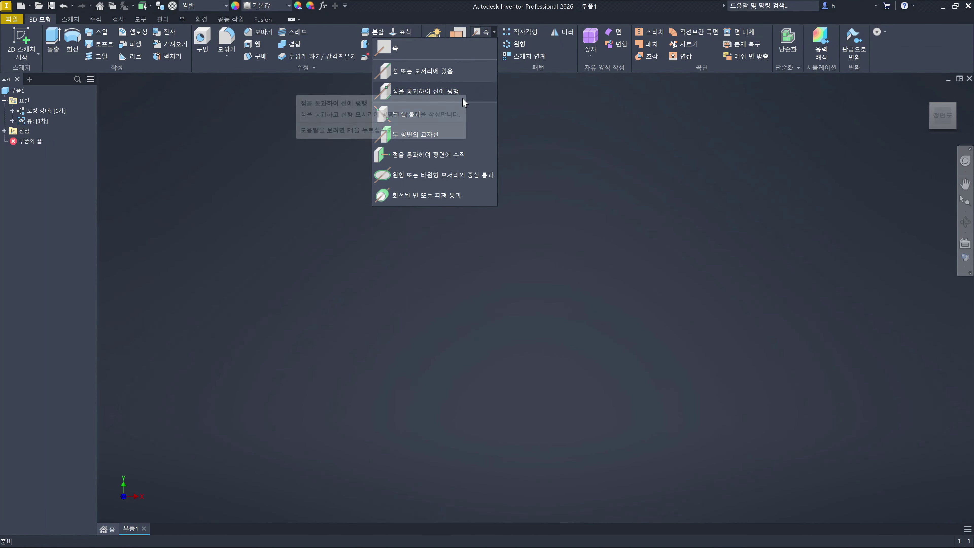
click(458, 237)
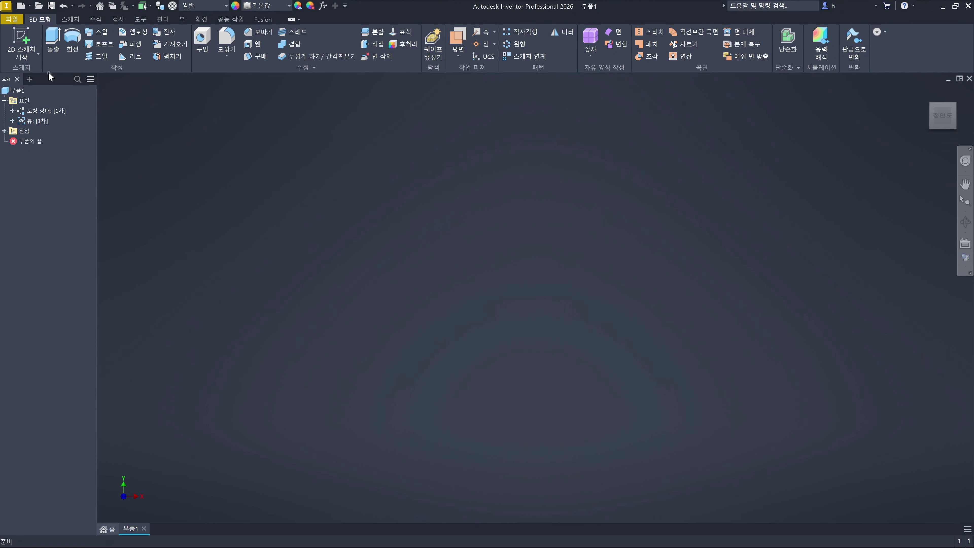
click(33, 55)
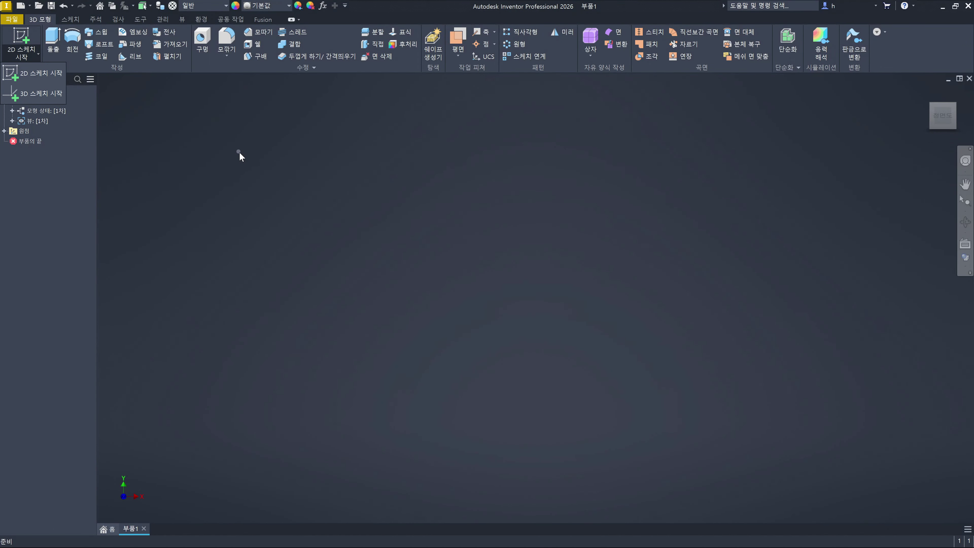
click(238, 151)
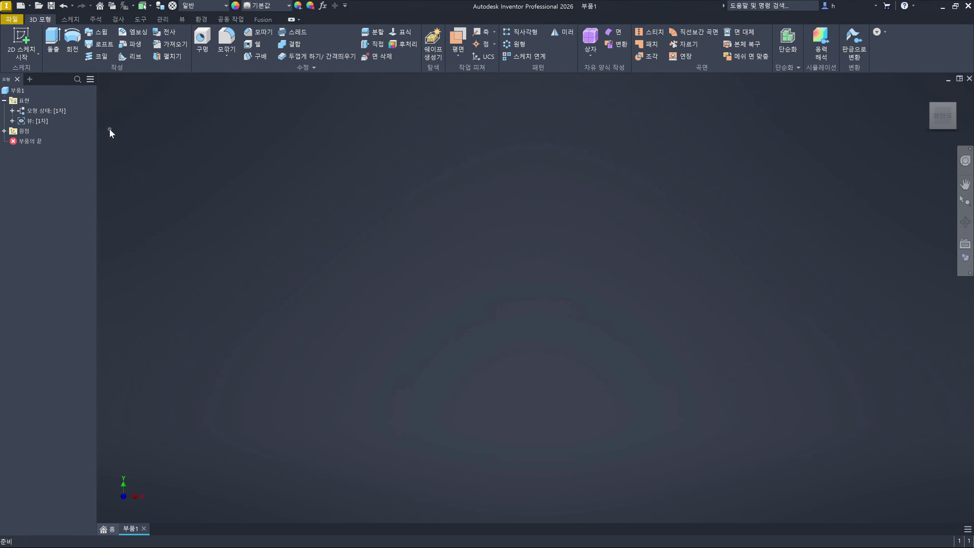
click(38, 53)
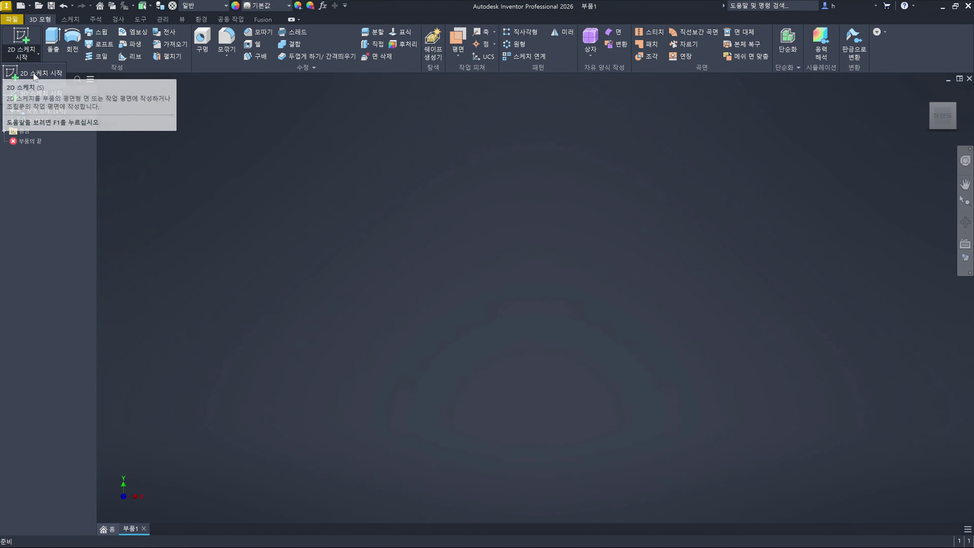
click(225, 143)
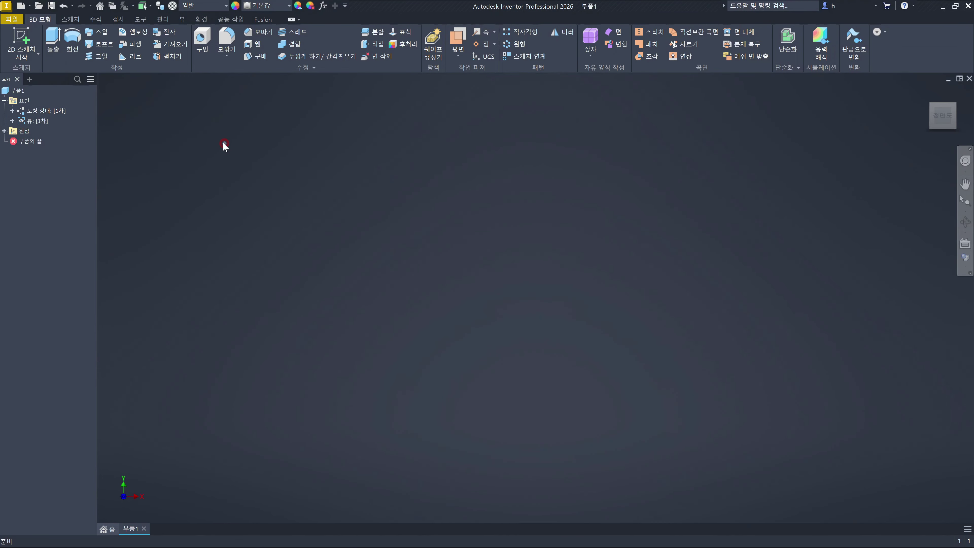
click(24, 38)
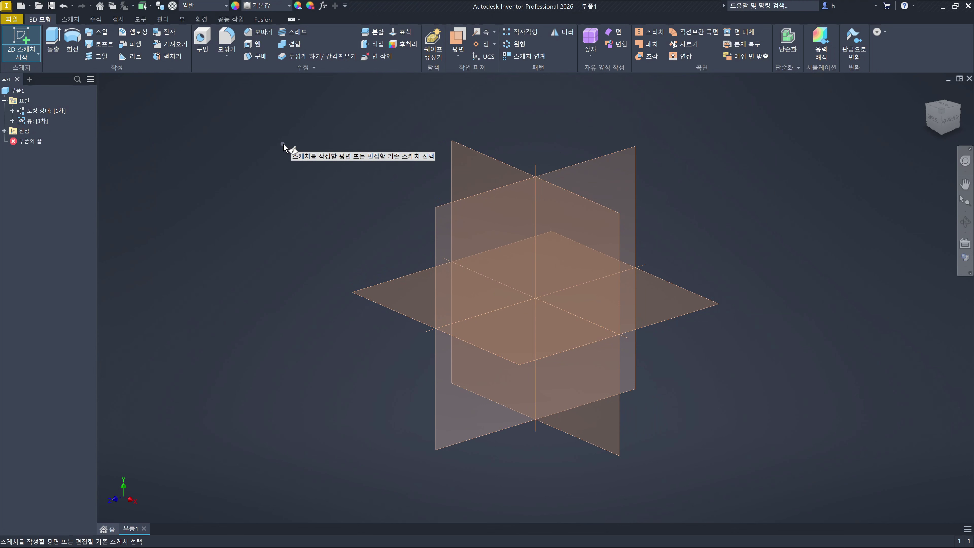
drag(108, 534, 138, 491)
drag(171, 524, 159, 544)
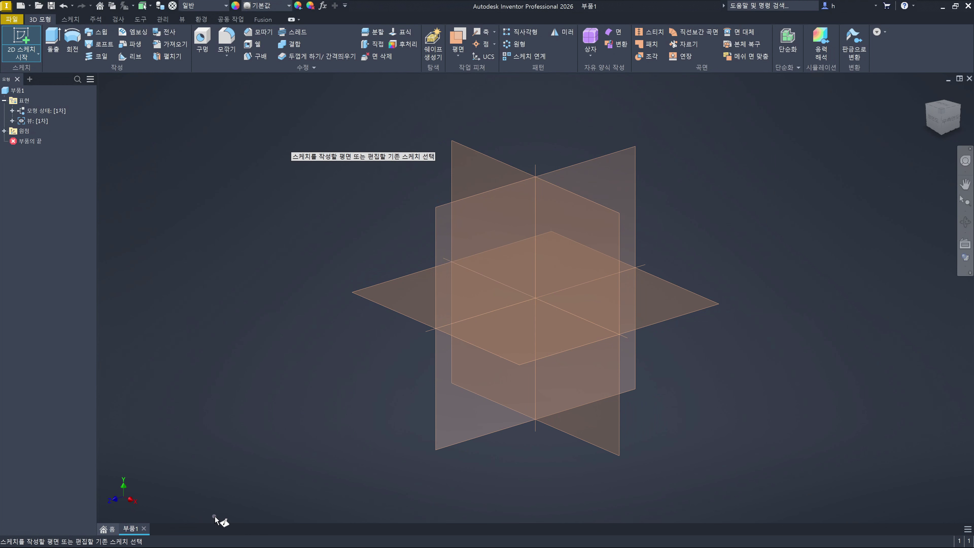
key(Escape)
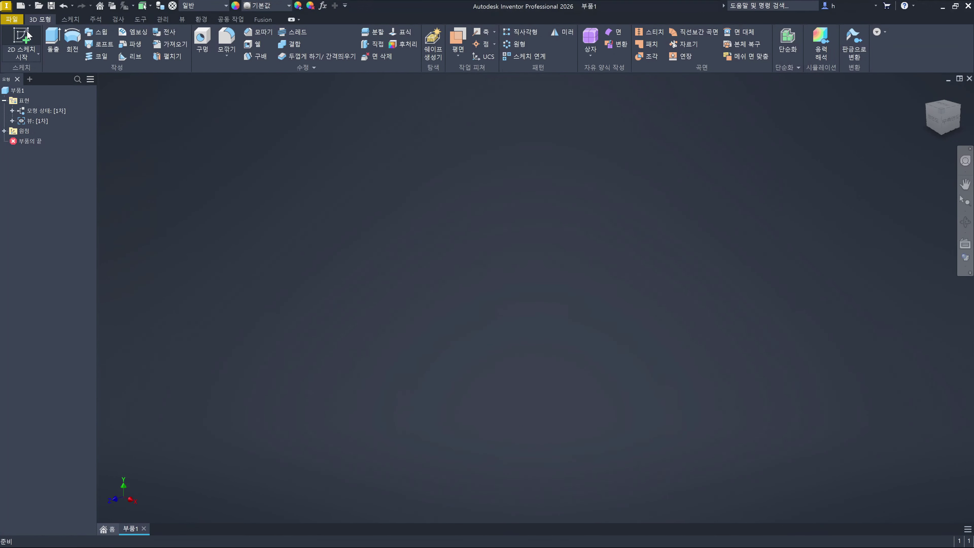
Start a 2D sketch on the horizontal XZ origin plane
click(28, 37)
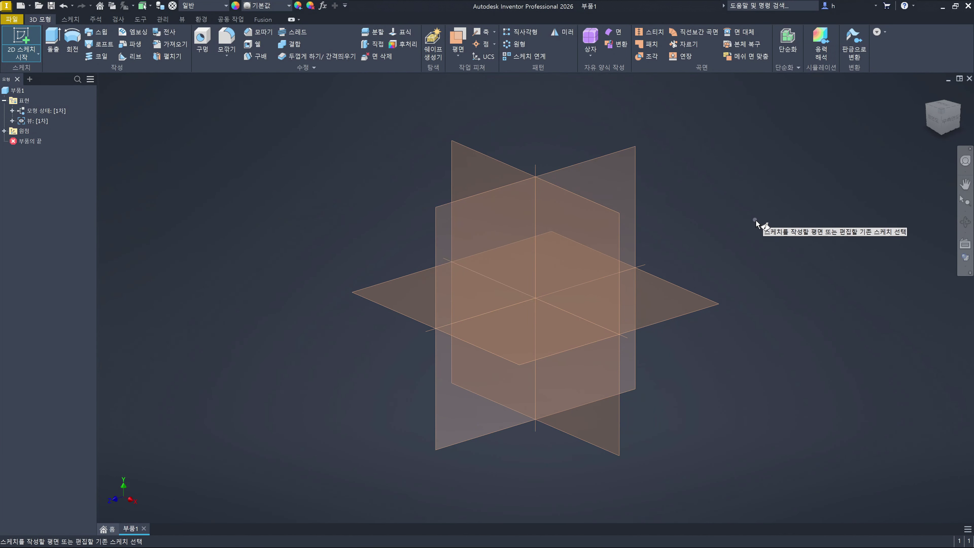
click(696, 303)
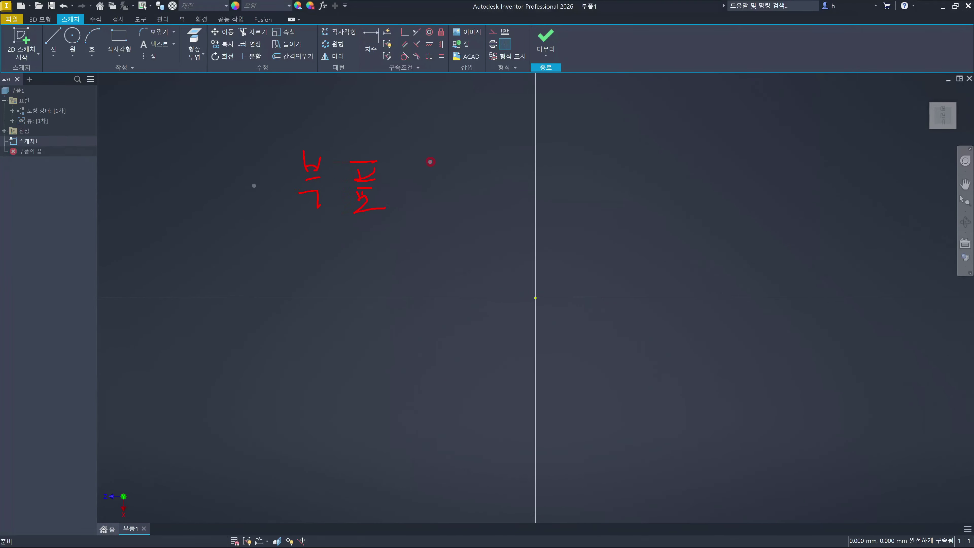
drag(431, 161, 423, 183)
drag(437, 178, 438, 185)
drag(648, 196, 635, 212)
drag(650, 200, 662, 209)
click(650, 219)
drag(621, 235, 669, 235)
mouse_move(700, 192)
mouse_down()
mouse_move(714, 200)
mouse_move(692, 226)
mouse_up()
drag(697, 211, 705, 209)
drag(746, 184, 744, 235)
drag(780, 195, 805, 244)
mouse_move(791, 196)
mouse_down()
mouse_move(764, 236)
mouse_move(801, 232)
mouse_move(772, 254)
mouse_up()
drag(846, 191, 863, 206)
mouse_move(851, 208)
mouse_down()
mouse_move(856, 219)
mouse_move(834, 235)
mouse_move(868, 249)
mouse_up()
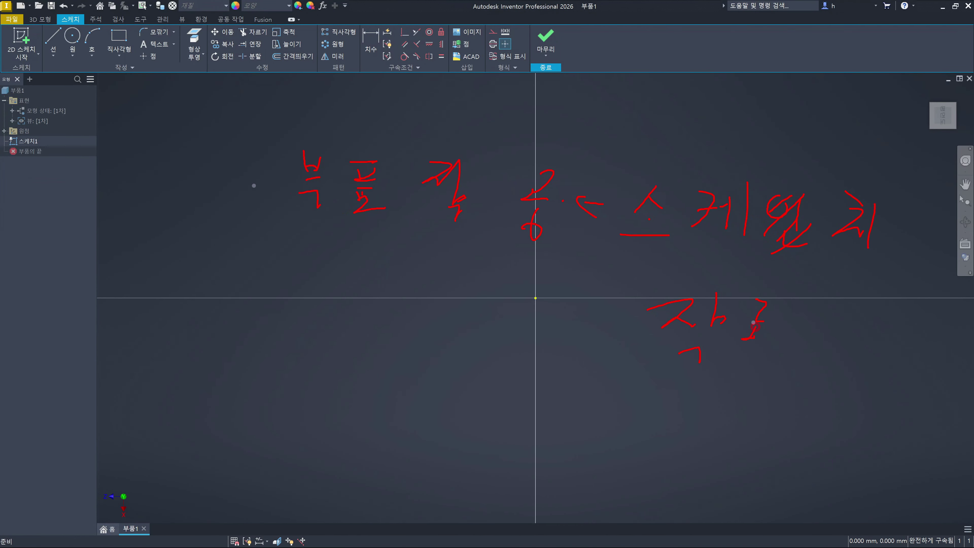
drag(753, 304, 780, 315)
drag(752, 343, 761, 345)
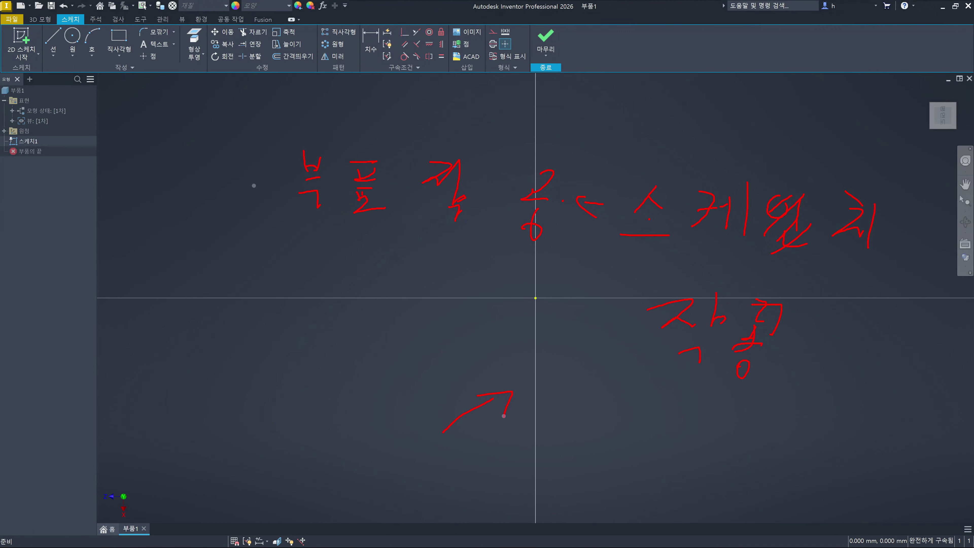
mouse_move(429, 118)
mouse_down()
mouse_move(443, 119)
mouse_move(449, 134)
mouse_move(468, 131)
mouse_up()
mouse_move(701, 143)
mouse_down()
mouse_move(746, 146)
mouse_move(779, 175)
mouse_up()
key(Escape)
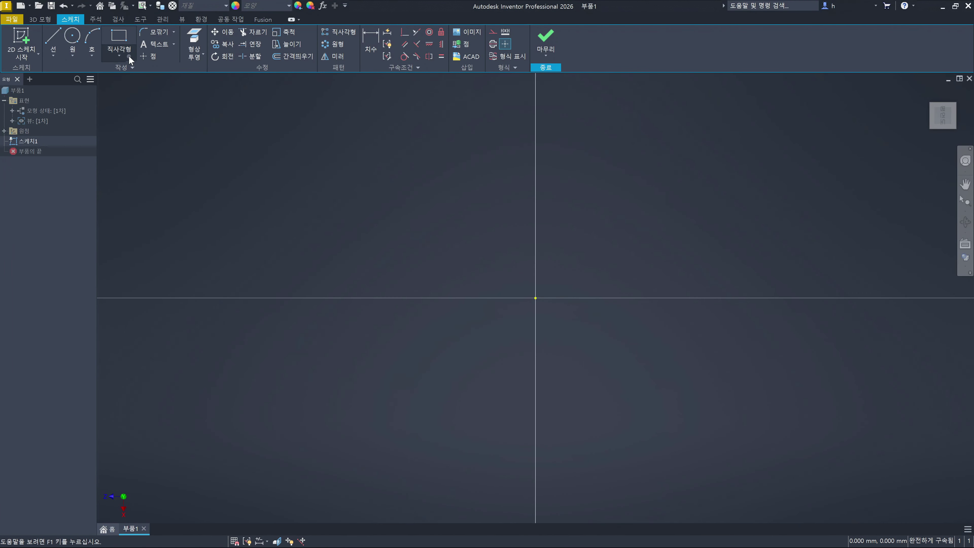
click(120, 56)
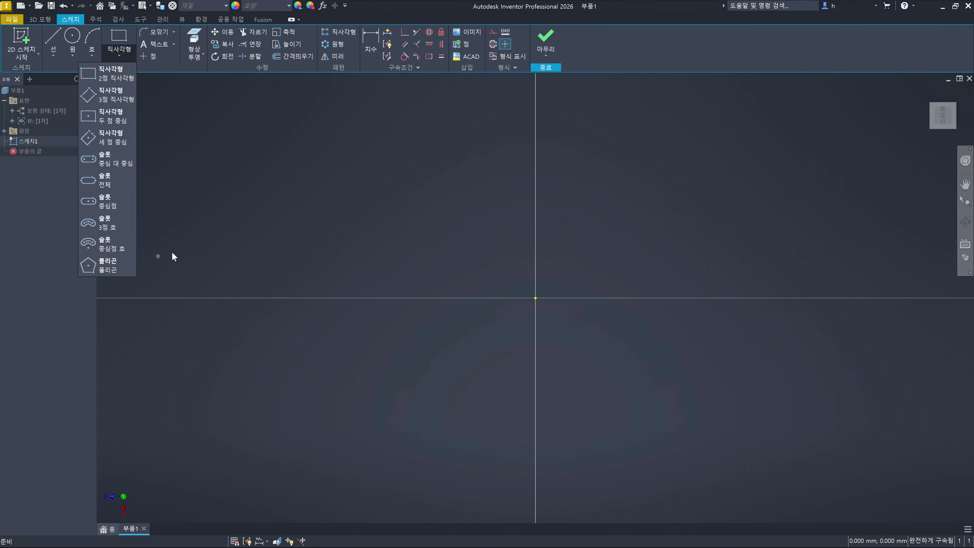
click(242, 226)
click(92, 54)
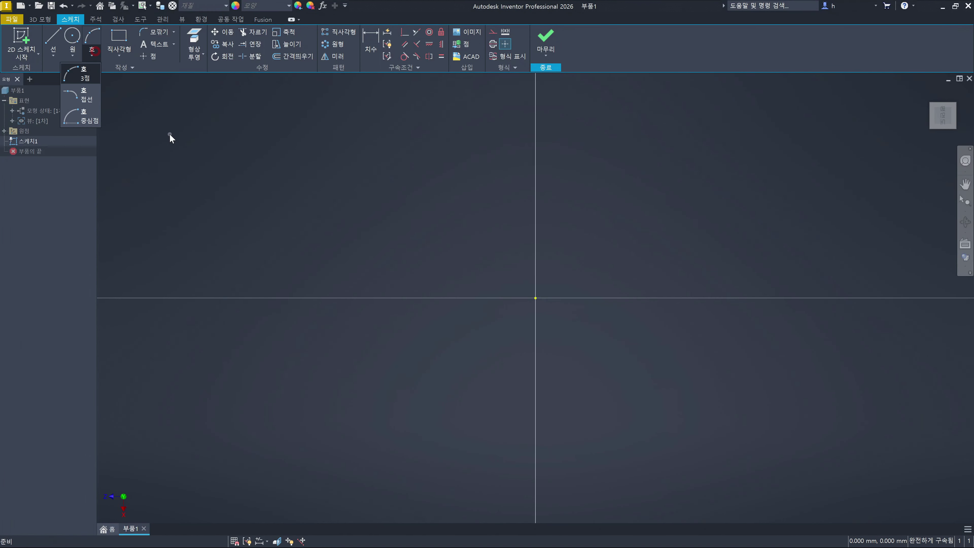
click(165, 135)
click(72, 55)
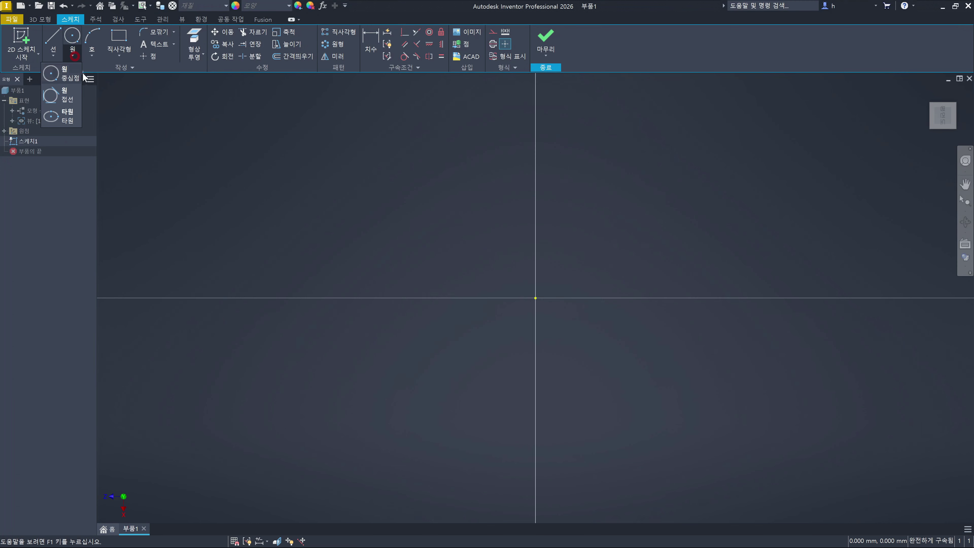
click(175, 133)
click(52, 54)
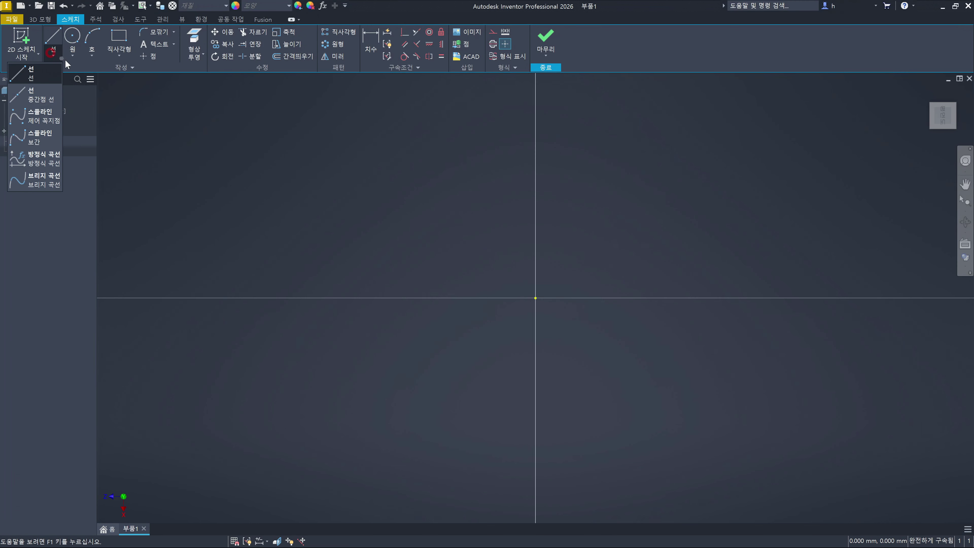
click(178, 215)
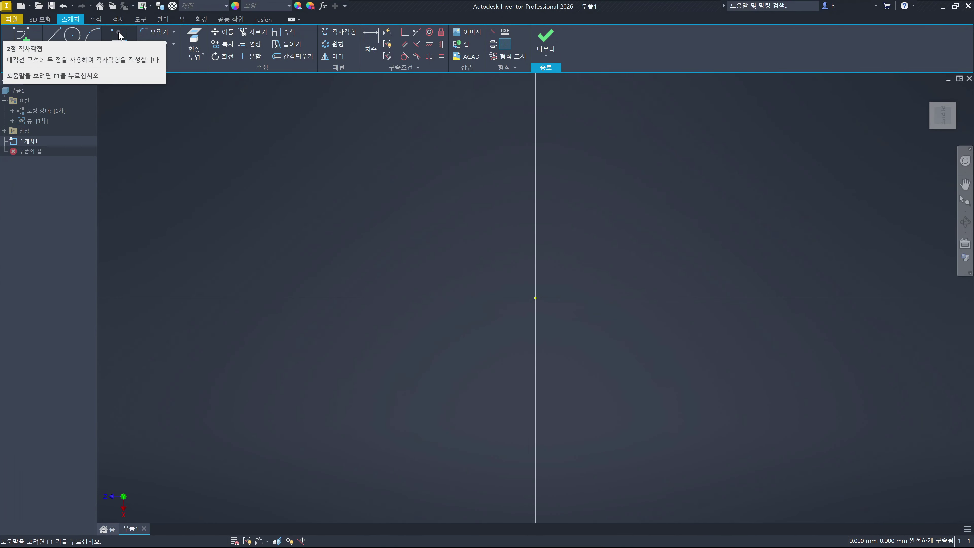
click(281, 227)
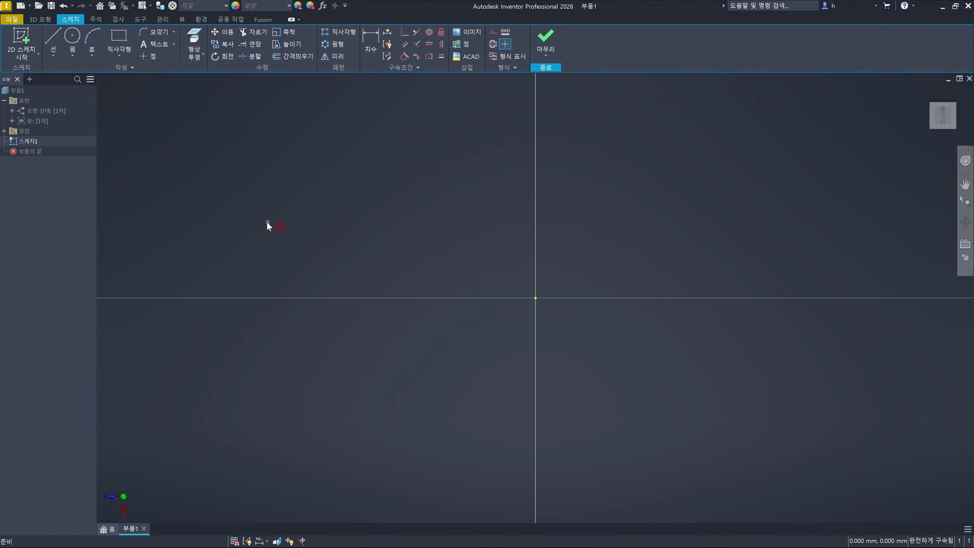
Draw an upright two-point center rectangle centered on the sketch origin
click(125, 53)
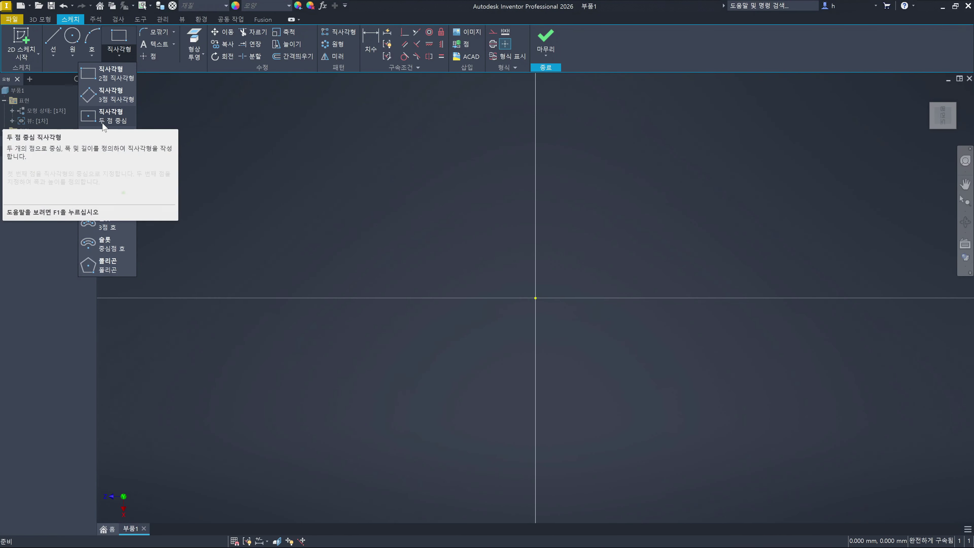
click(110, 121)
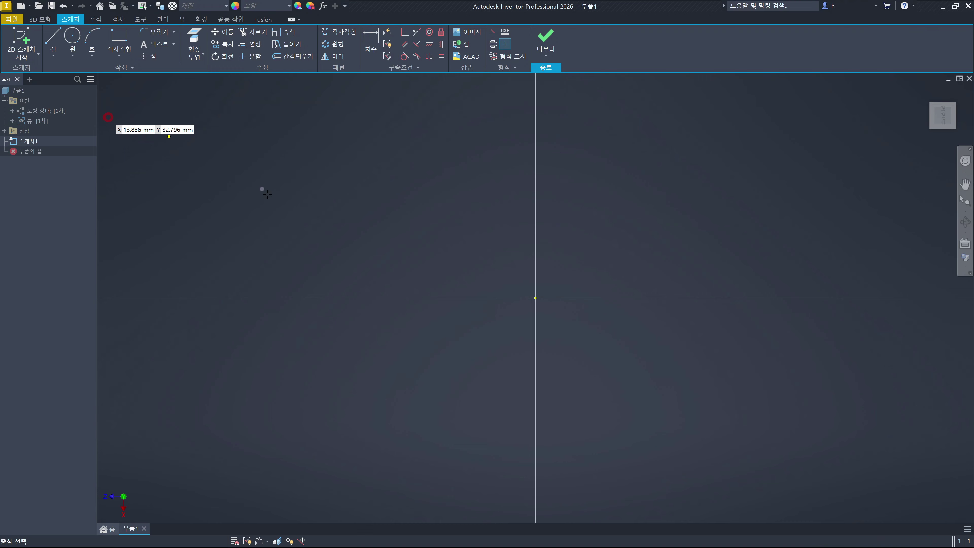
click(537, 297)
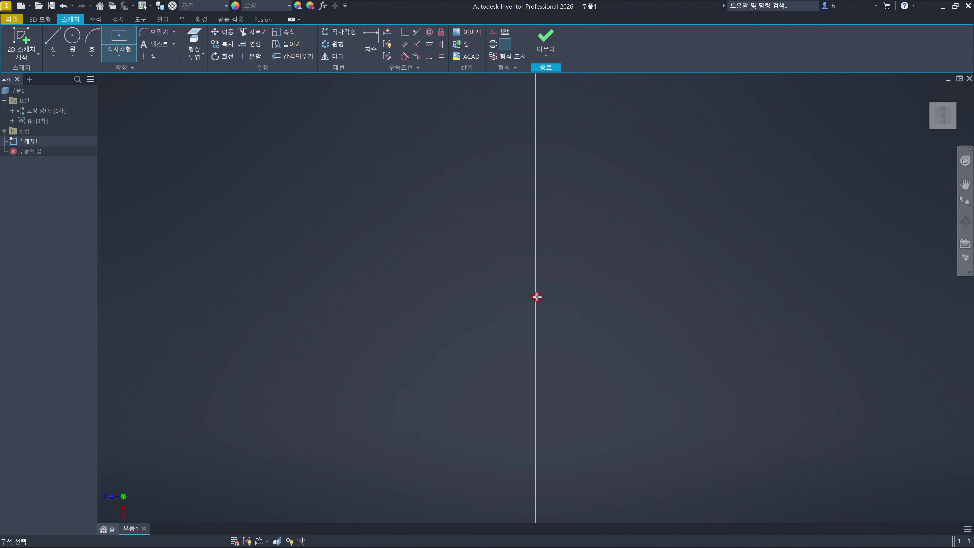
click(634, 179)
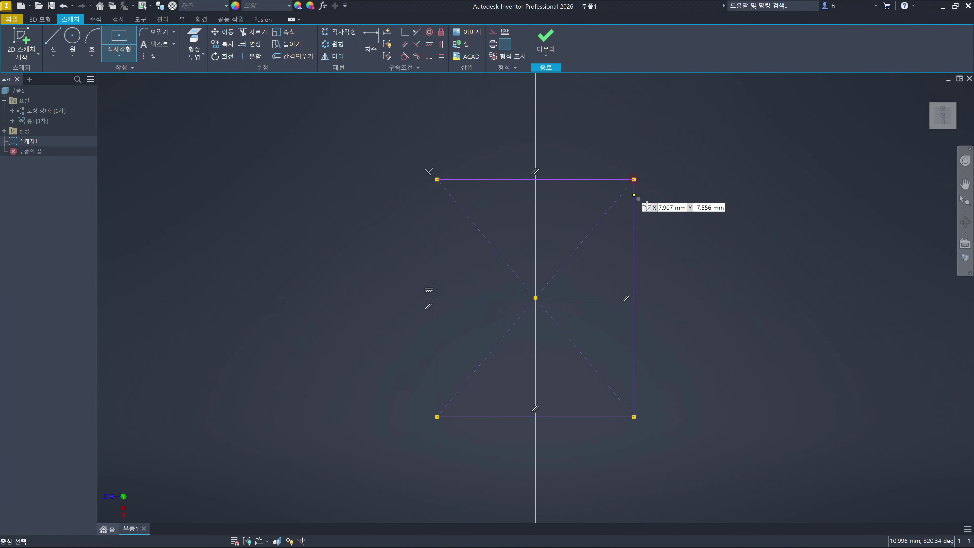
key(Escape)
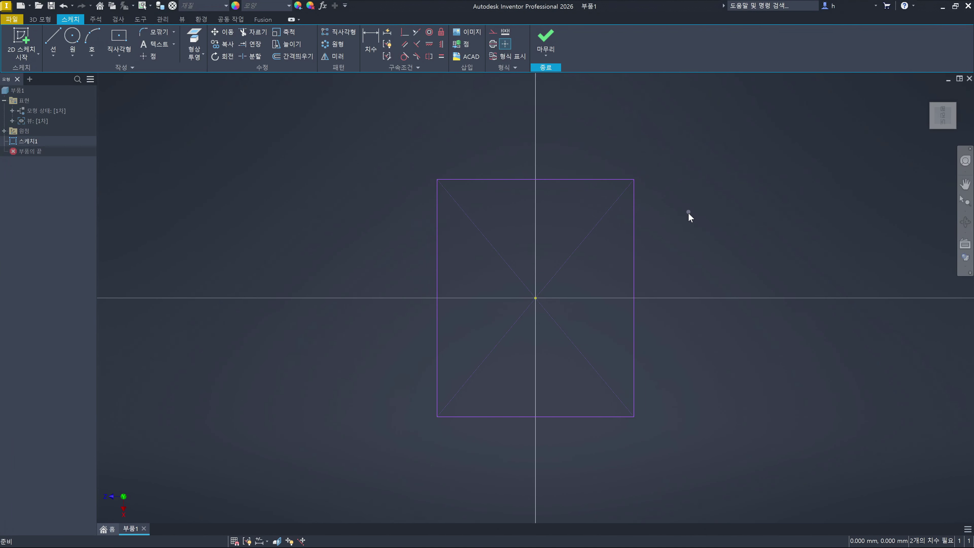
Draw two more center rectangles, a larger one to the left of the origin rectangle and a smaller one to its right
click(120, 45)
click(203, 272)
click(282, 201)
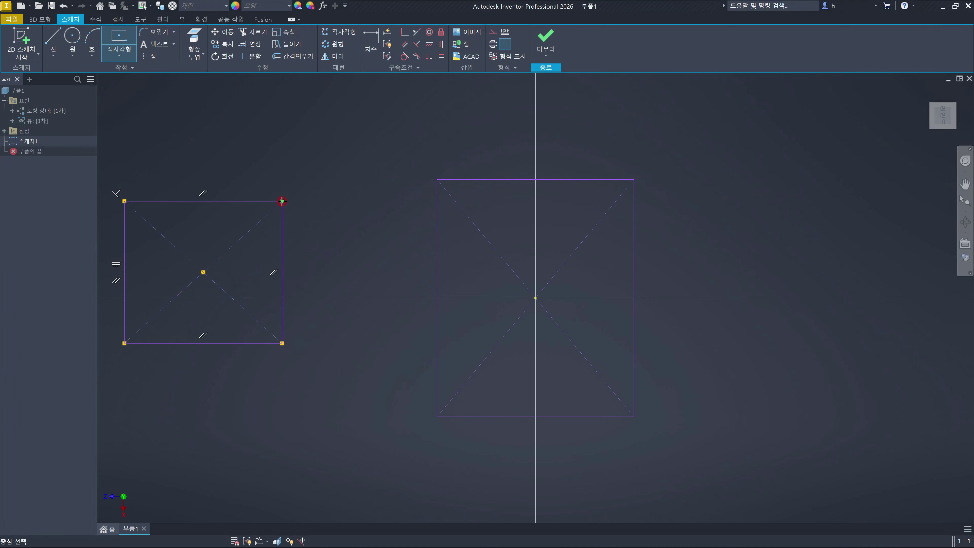
click(777, 269)
click(827, 217)
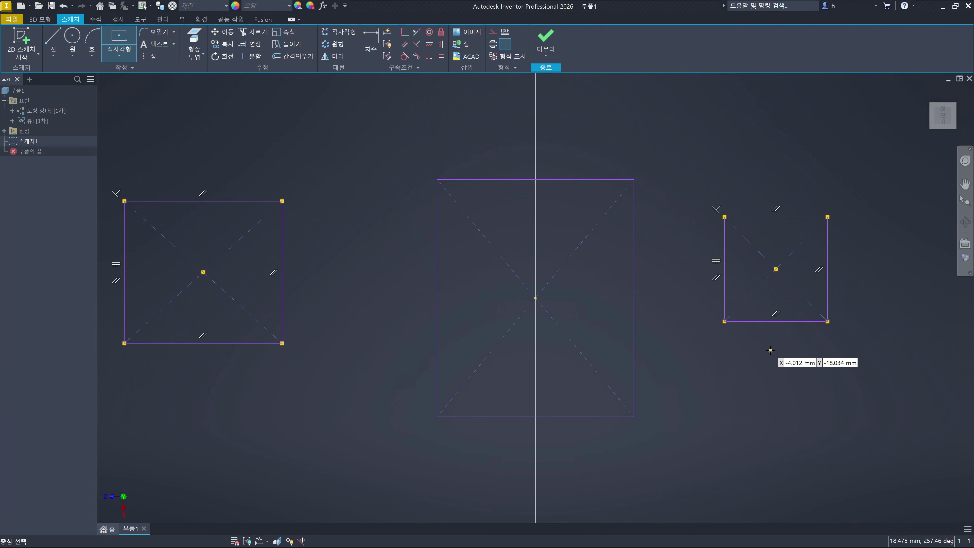
key(Escape)
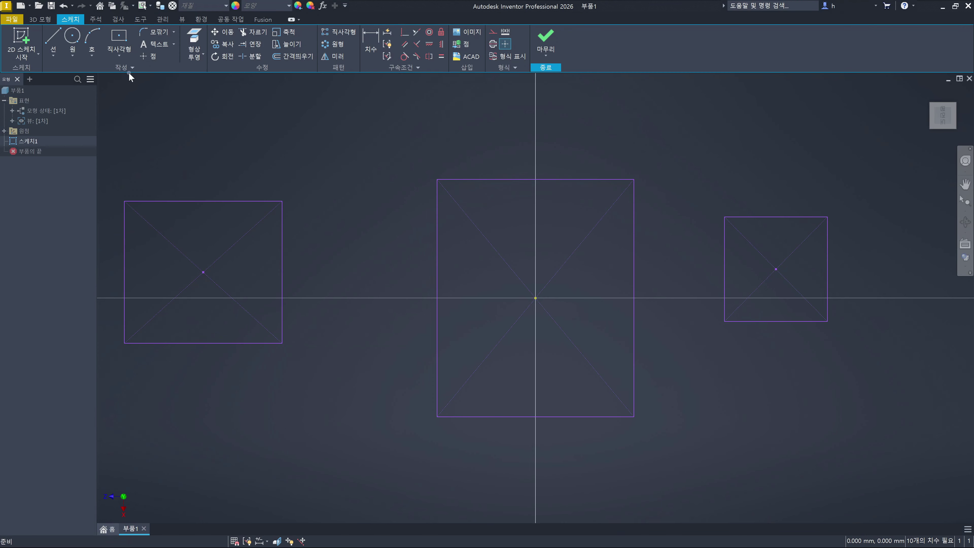
click(121, 55)
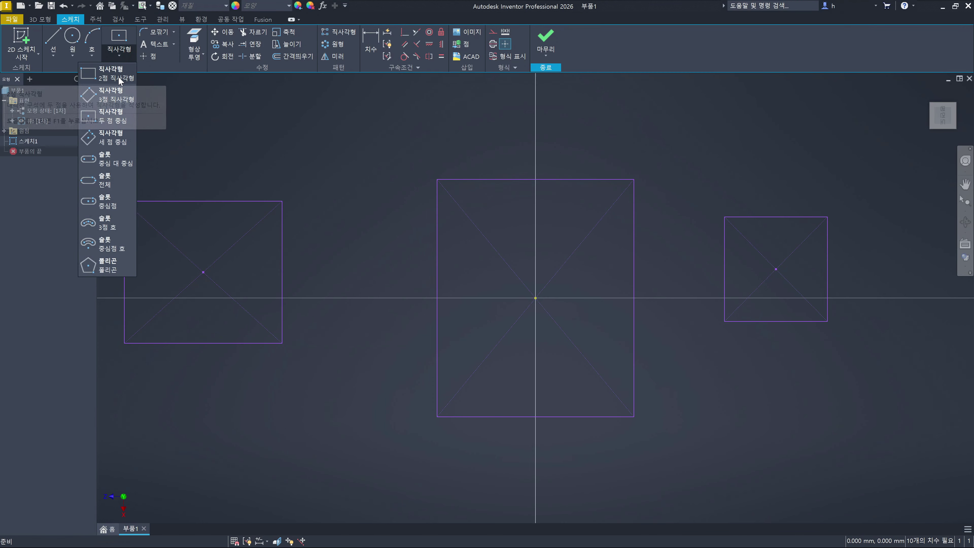
click(216, 110)
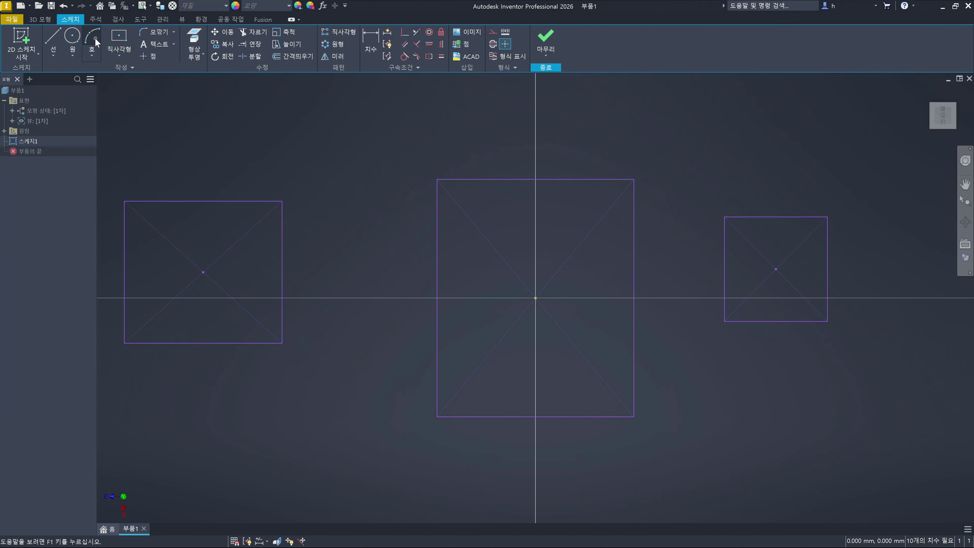
click(95, 52)
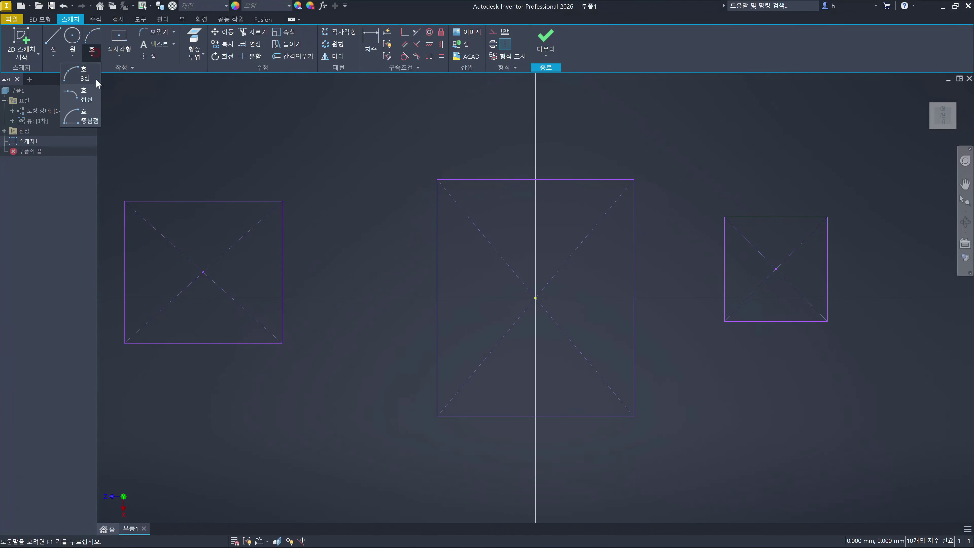
Draw a center-point arc in the empty area above and between the left and middle rectangles
click(90, 121)
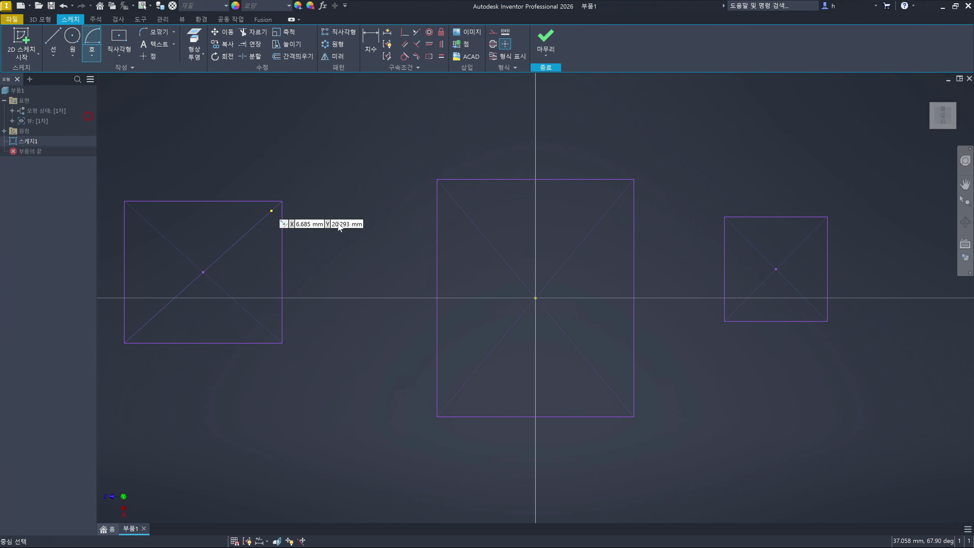
click(349, 184)
click(272, 164)
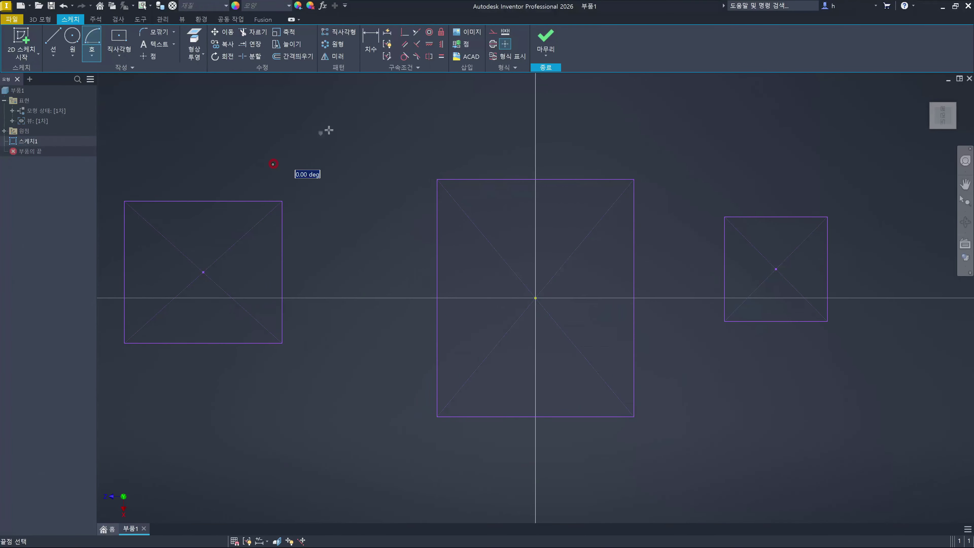
click(352, 128)
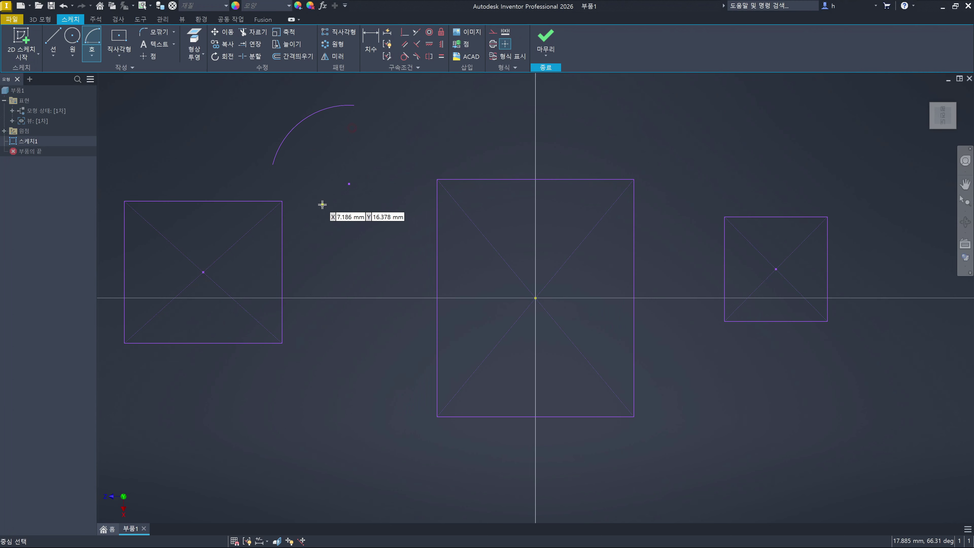
key(Escape)
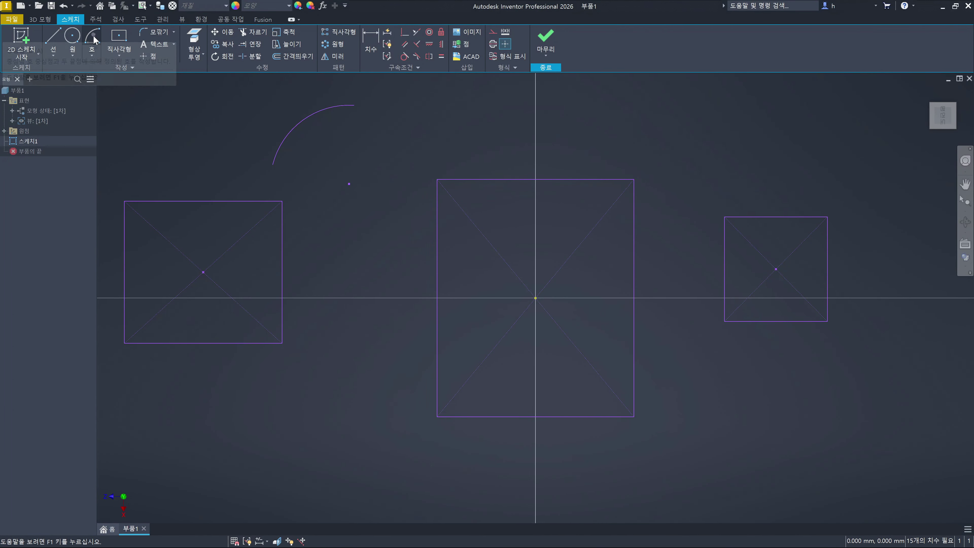
Finish the sketch containing the three rectangles and the arc
click(94, 55)
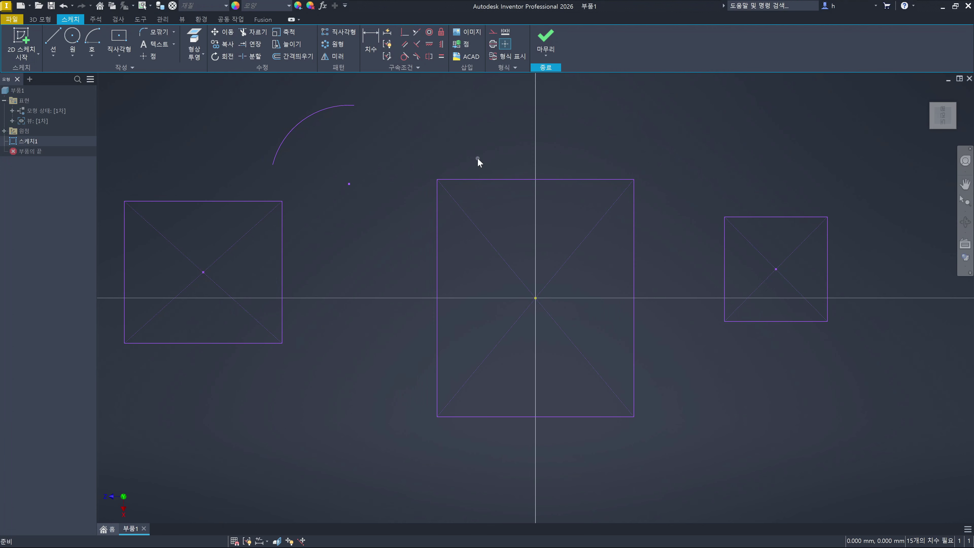
click(546, 56)
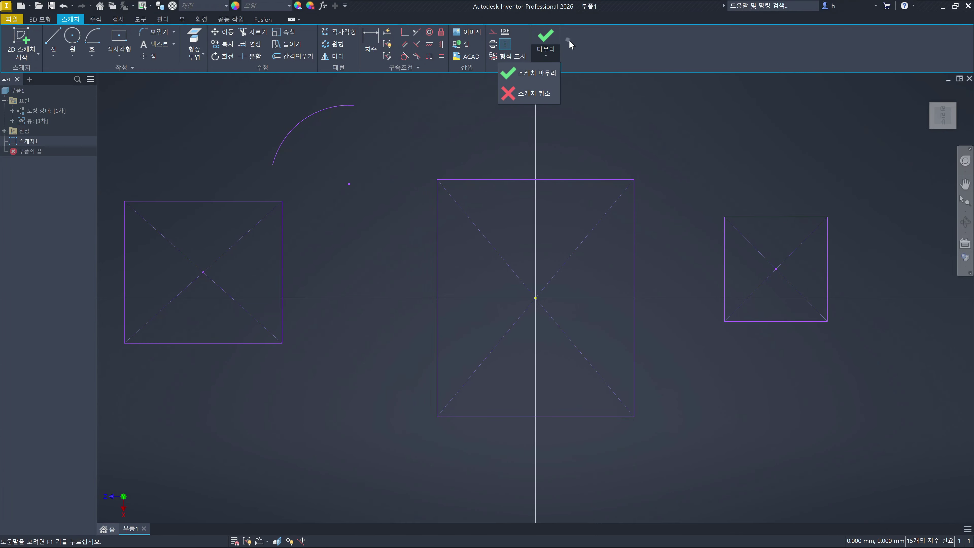
click(545, 39)
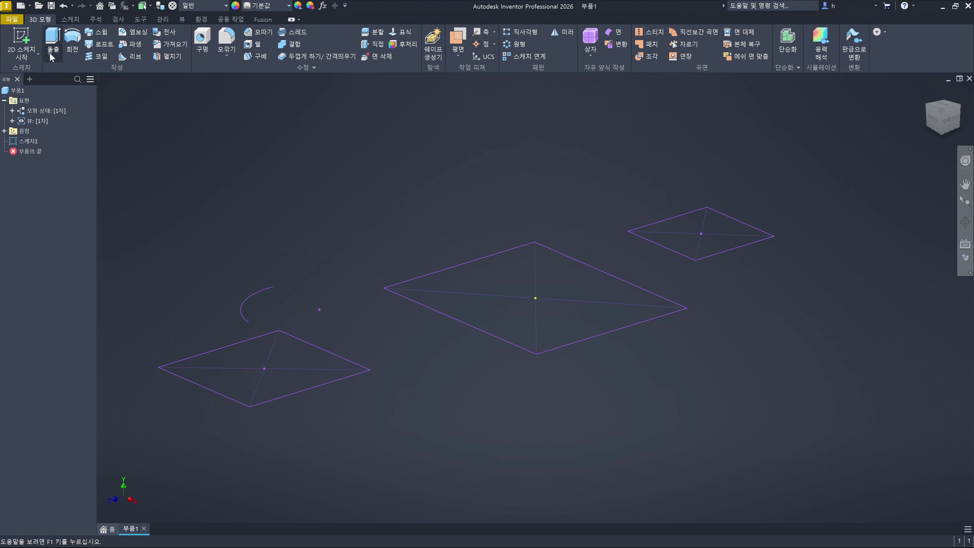
Extrude the middle and left rectangles together by 10 mm, leaving the right rectangle out of the selected profiles
click(52, 39)
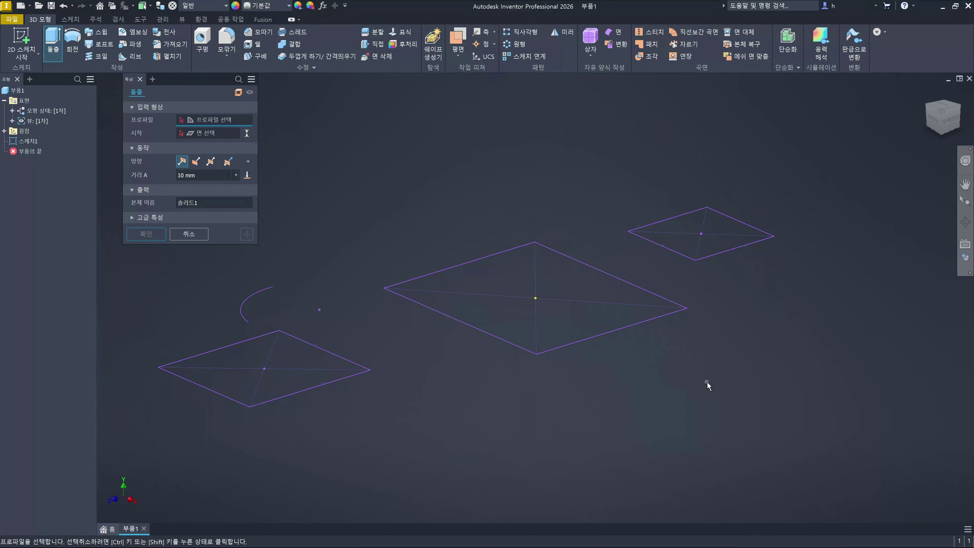
click(631, 307)
click(491, 285)
click(502, 318)
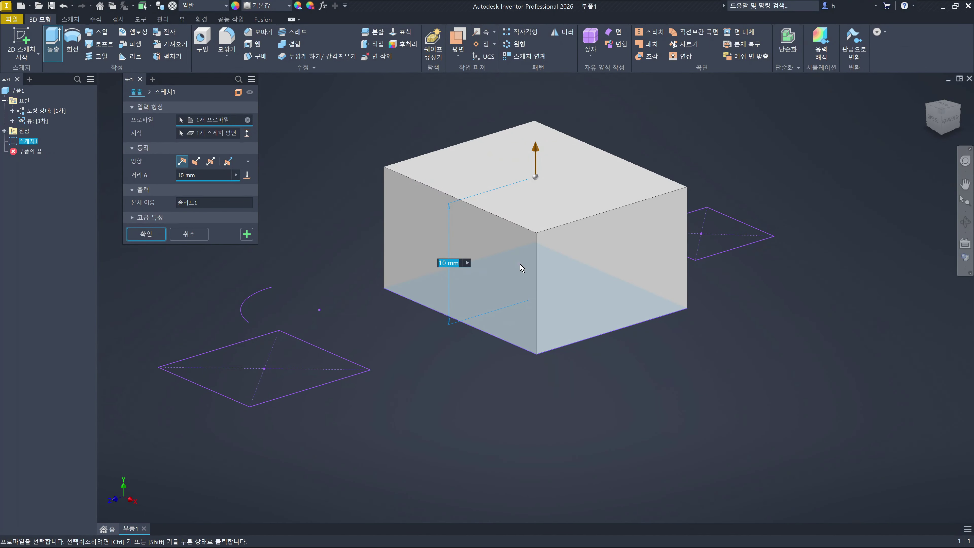
click(258, 381)
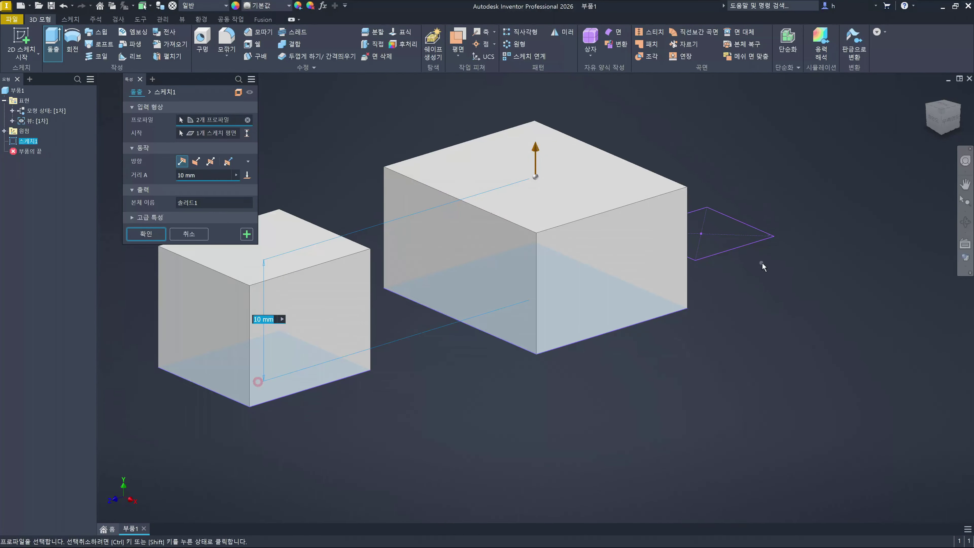
click(740, 239)
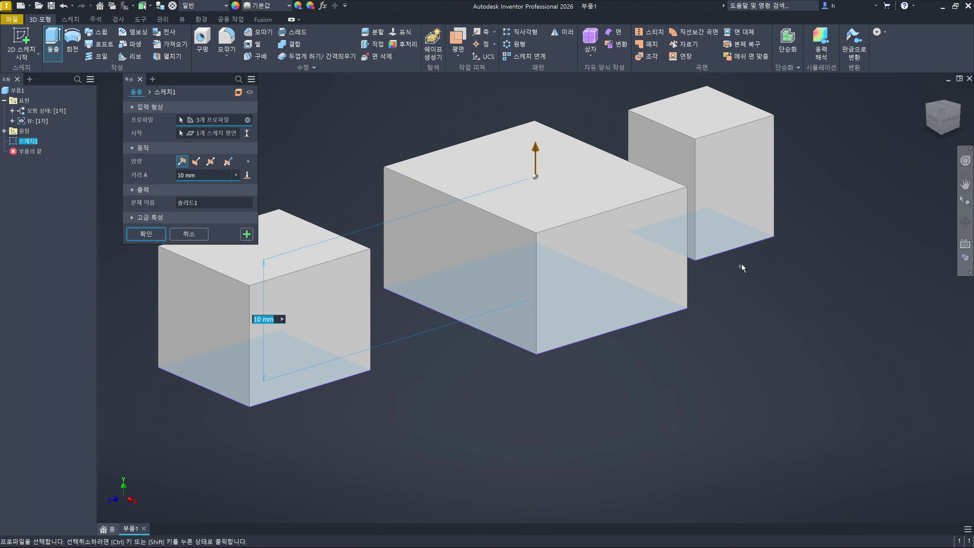
click(733, 239)
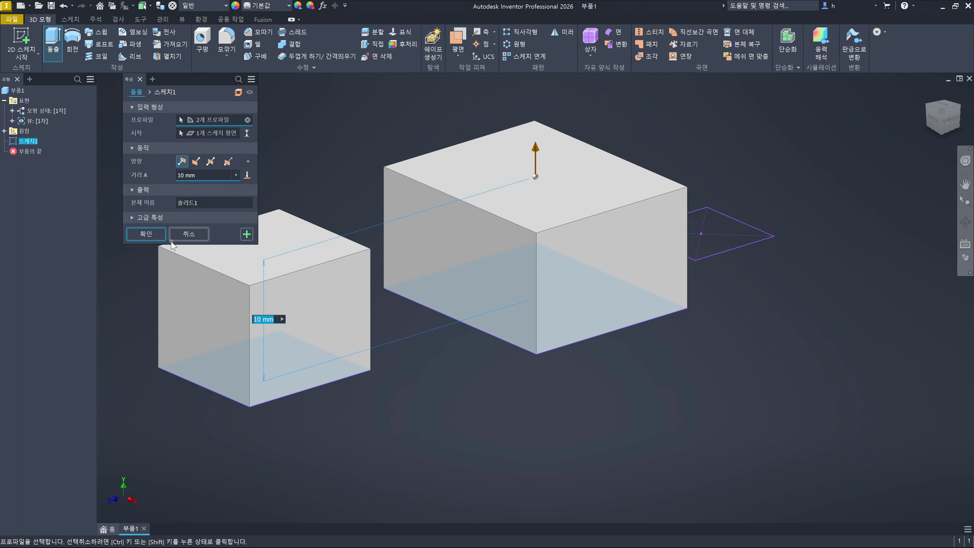
click(158, 235)
click(604, 379)
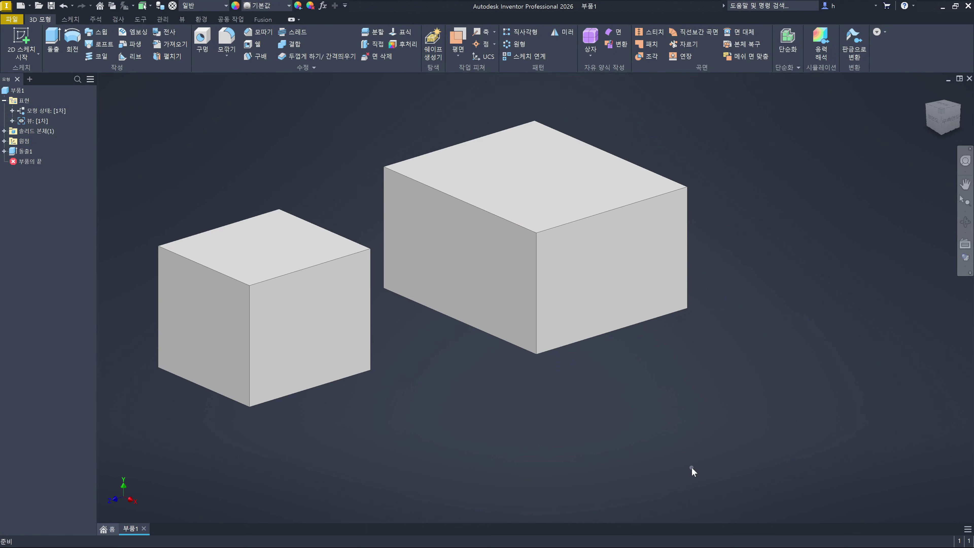
Undo the extrusion of the middle and left rectangles
key(ctrl+z)
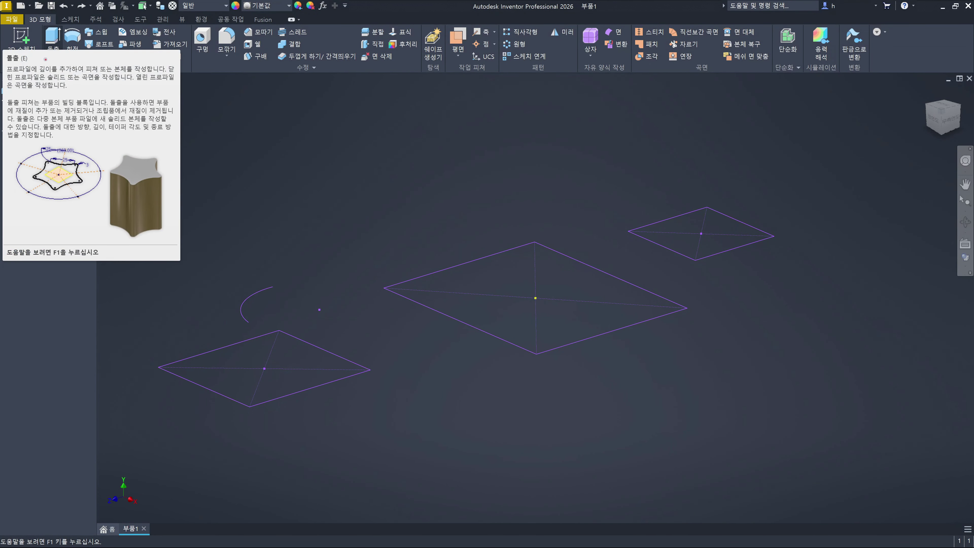
drag(9, 63, 33, 54)
key(Escape)
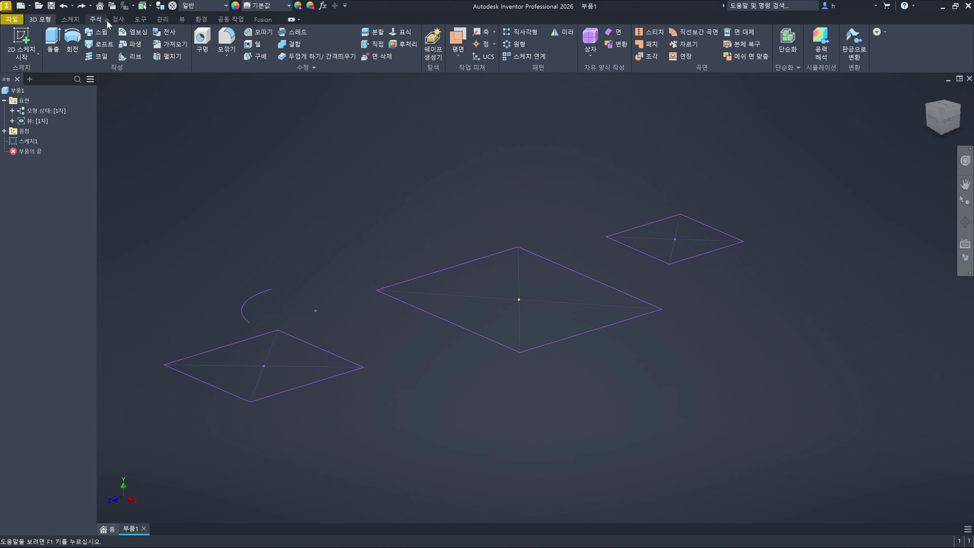
Turn off the tooltip display in the general application options, apply the change, and return to the 3D modelling tools
click(140, 20)
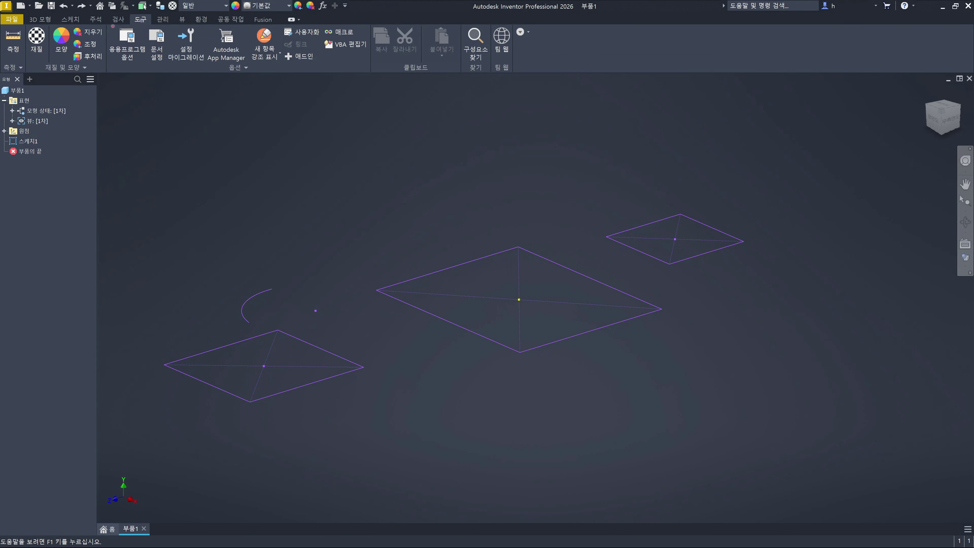
drag(104, 23, 150, 71)
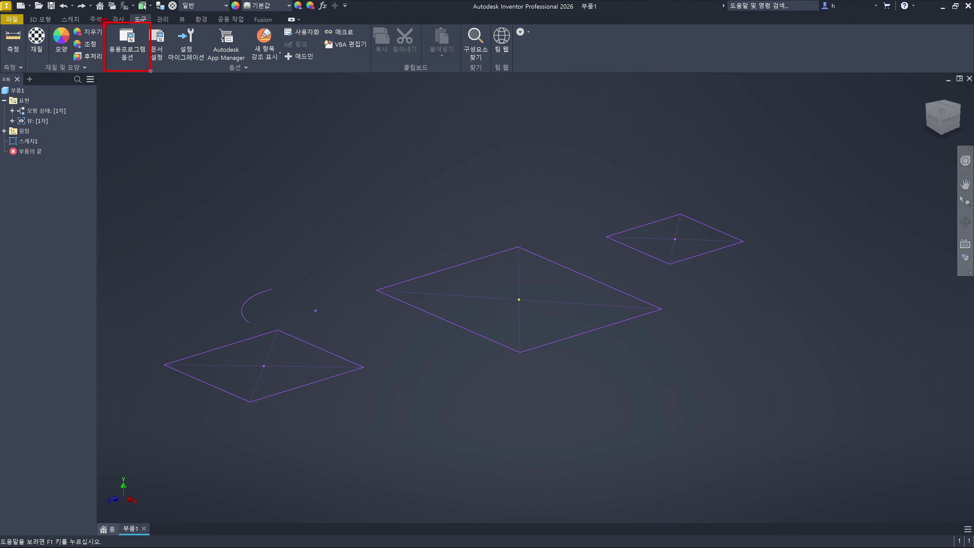
key(Escape)
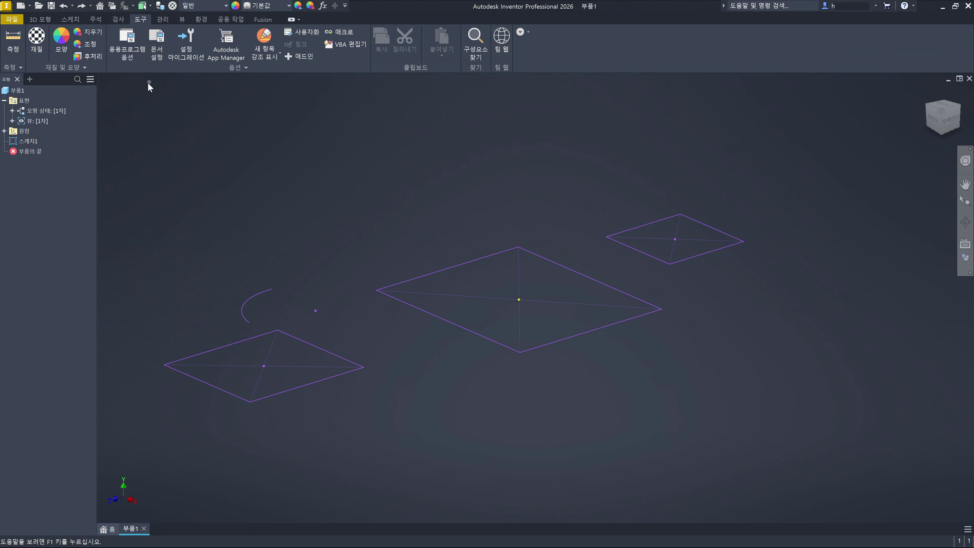
click(132, 43)
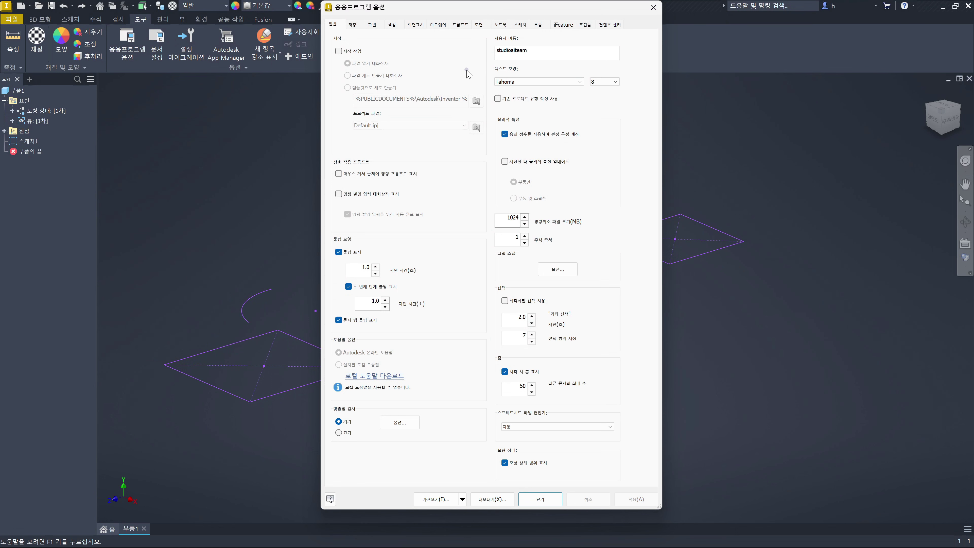
click(364, 39)
drag(323, 16, 347, 32)
mouse_move(327, 232)
mouse_down()
mouse_move(415, 322)
mouse_move(491, 334)
mouse_up()
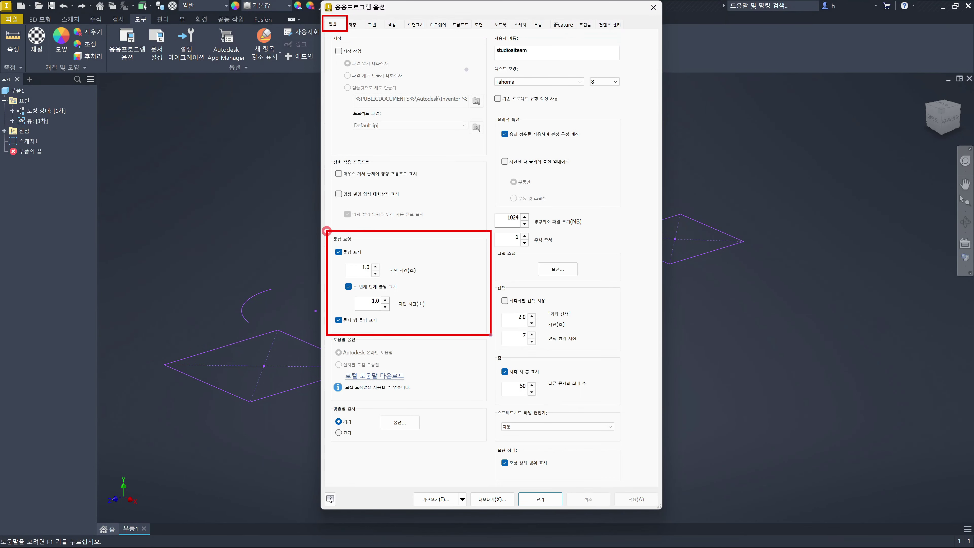
mouse_move(372, 239)
mouse_down()
mouse_move(365, 252)
mouse_move(374, 251)
mouse_up()
key(Escape)
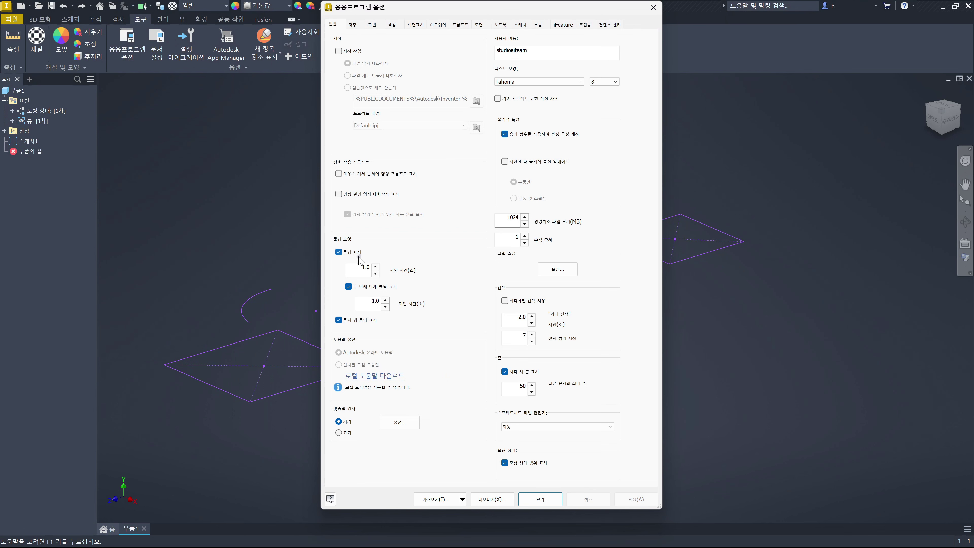
click(338, 252)
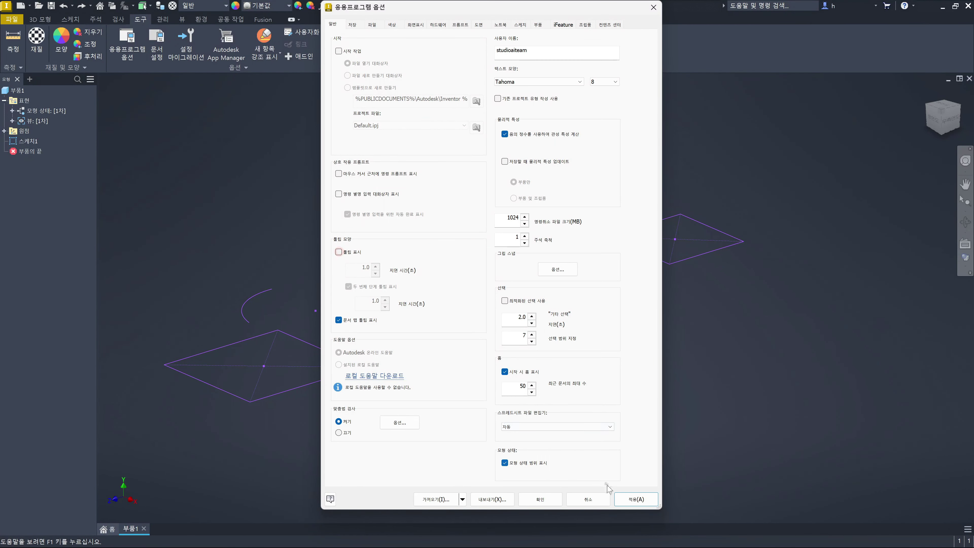
click(625, 498)
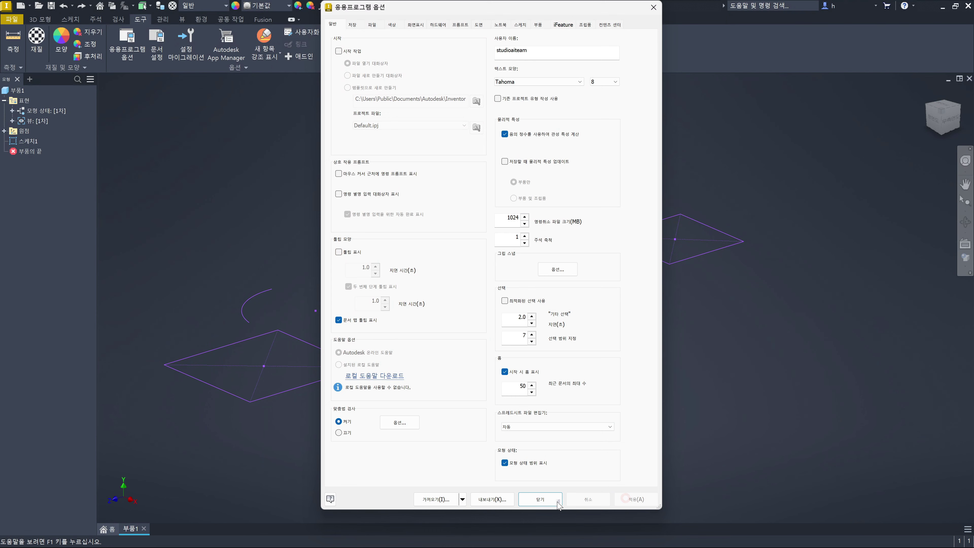
click(546, 500)
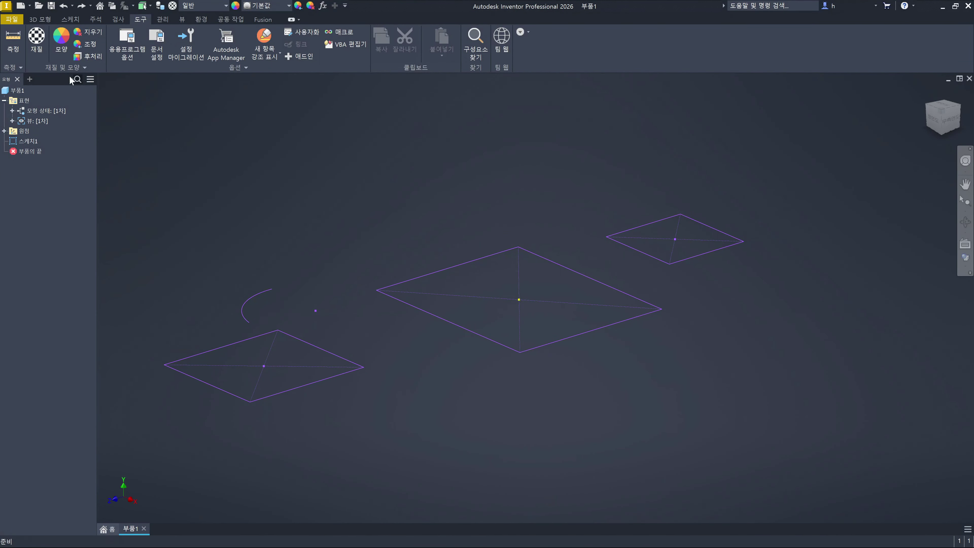
click(38, 21)
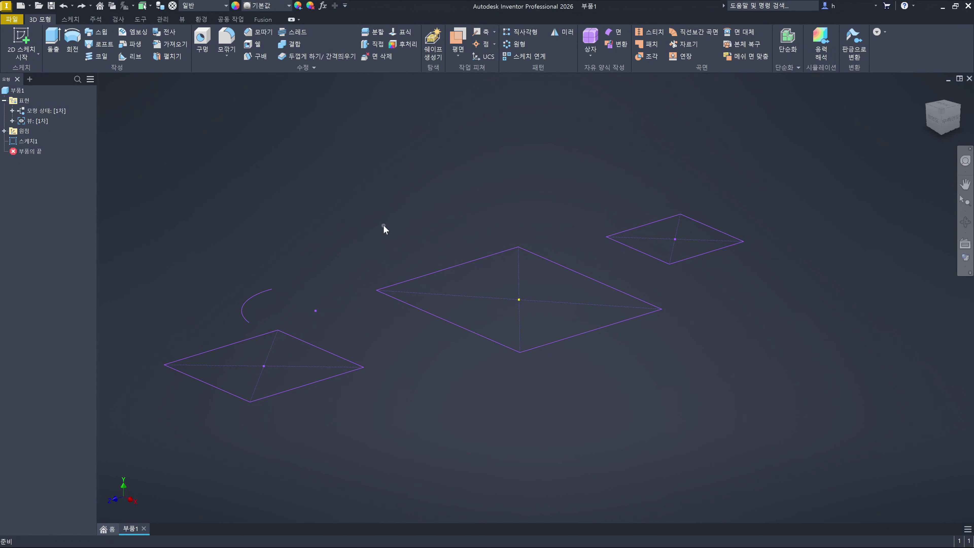
Re-enable the tooltip display in the general application options, apply it, and return to the 3D modelling tools
click(143, 20)
click(134, 40)
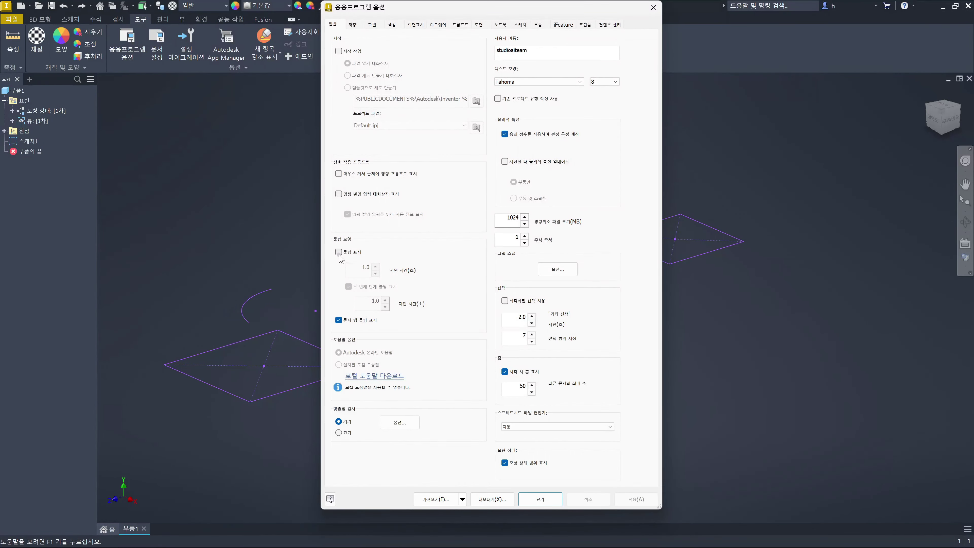
click(338, 252)
click(638, 500)
click(537, 500)
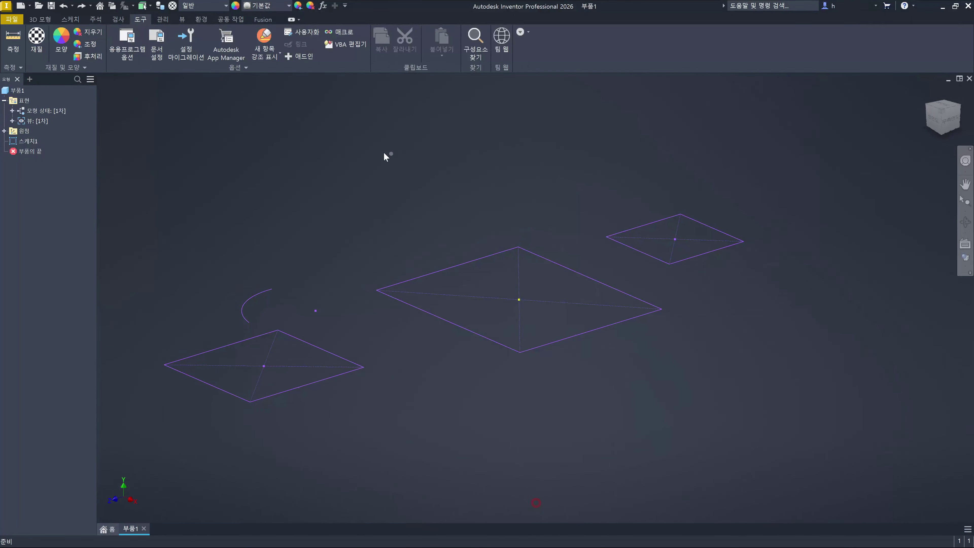
click(40, 19)
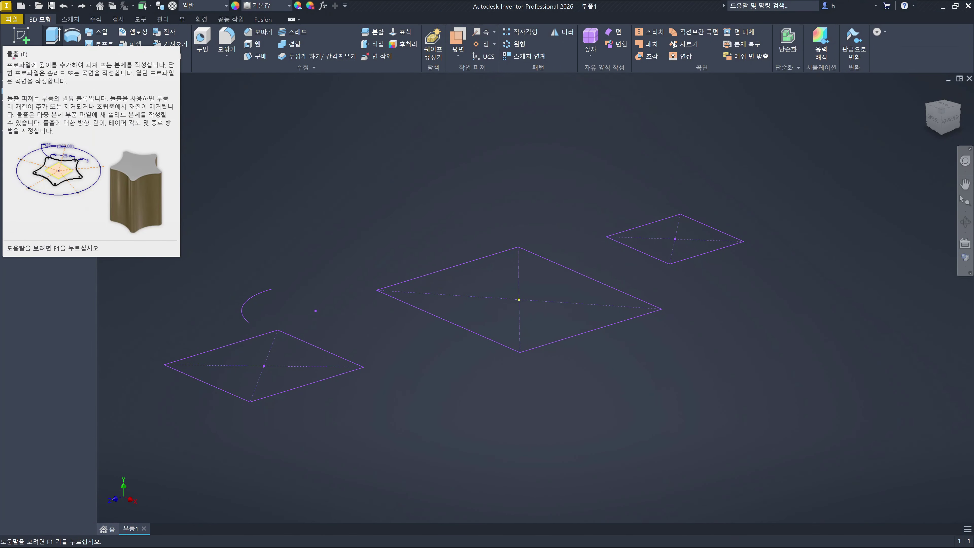
drag(6, 59, 33, 57)
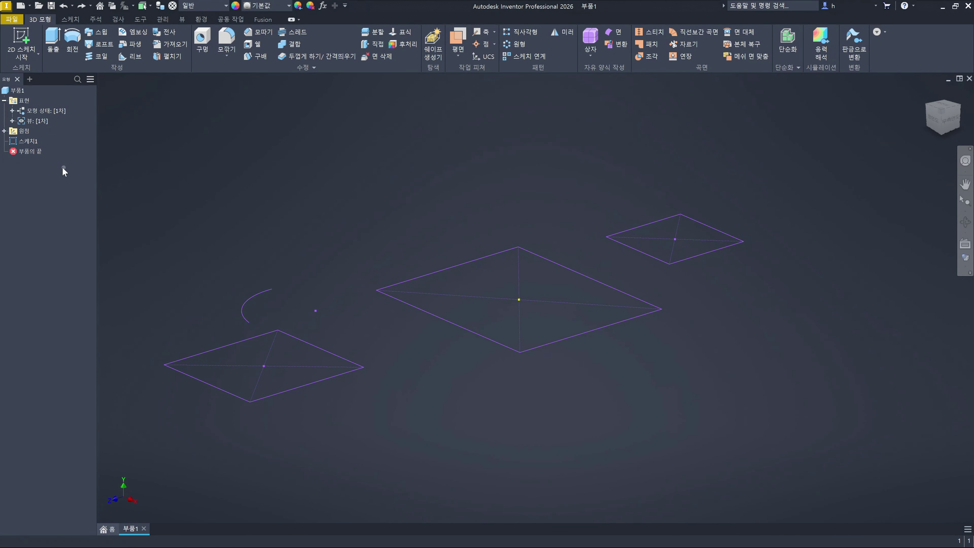
Open the rectangle sketch (스케치1) for editing and leave it again, three times in a row
double_click(34, 142)
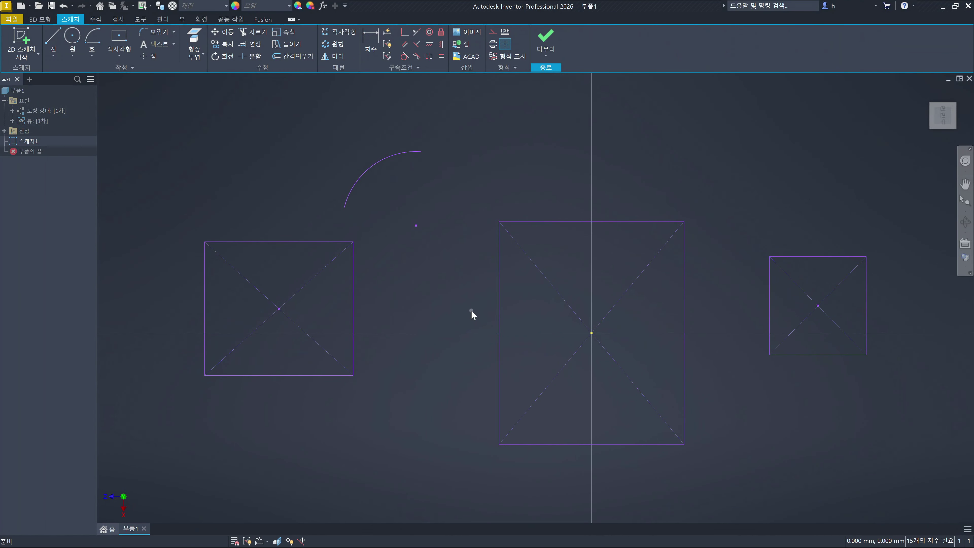
key(s)
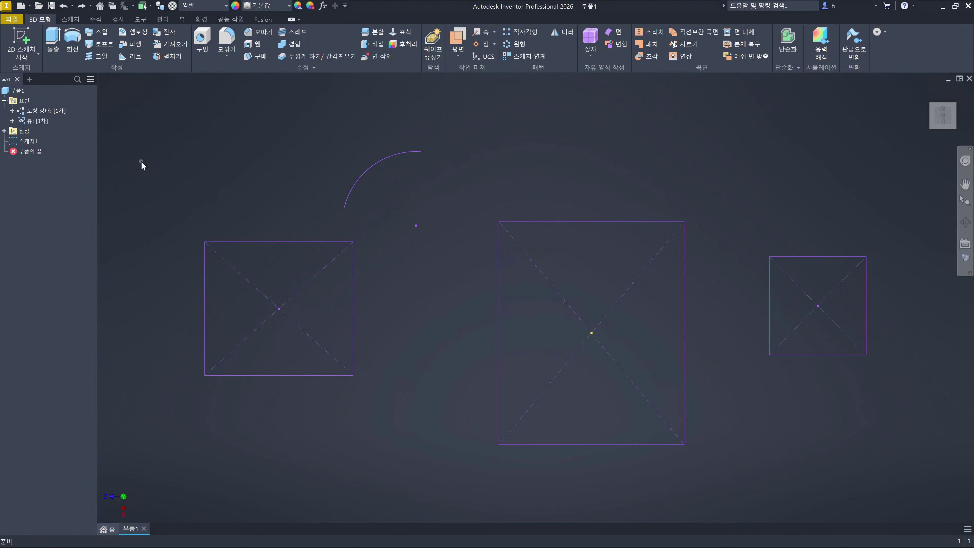
double_click(28, 142)
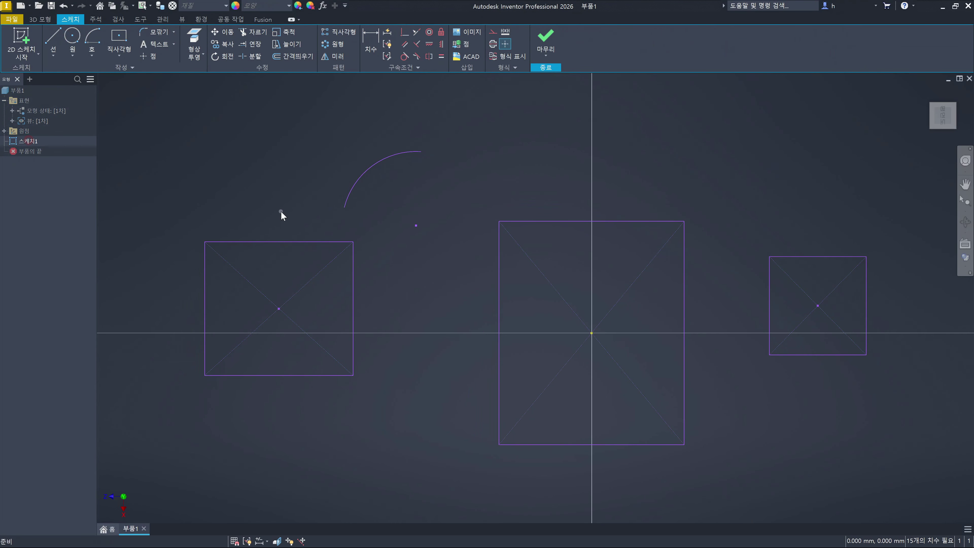
double_click(437, 231)
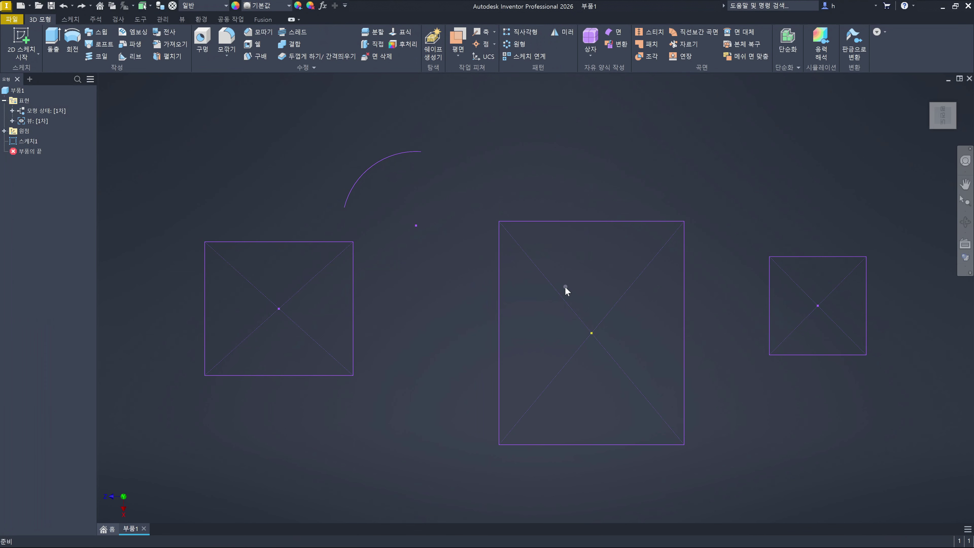
double_click(33, 146)
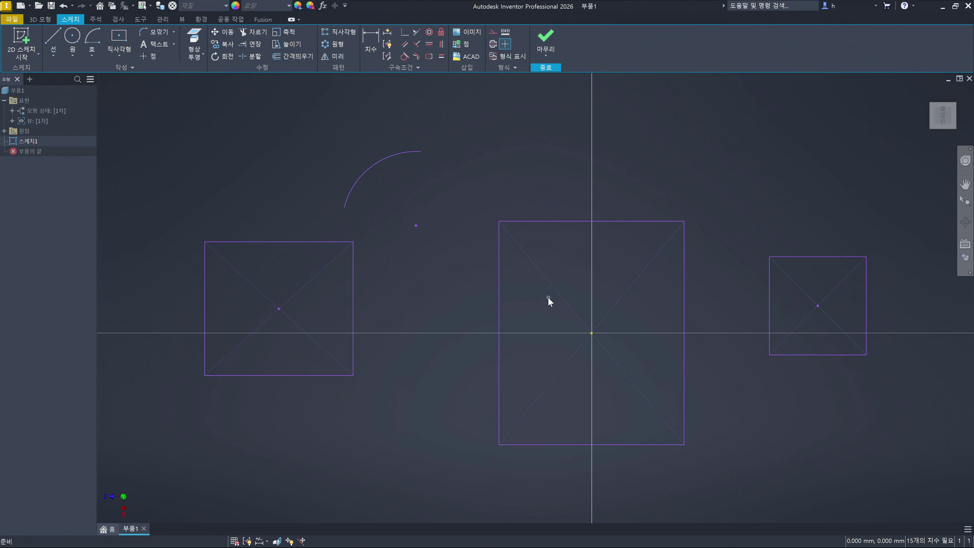
key(ctrl+z)
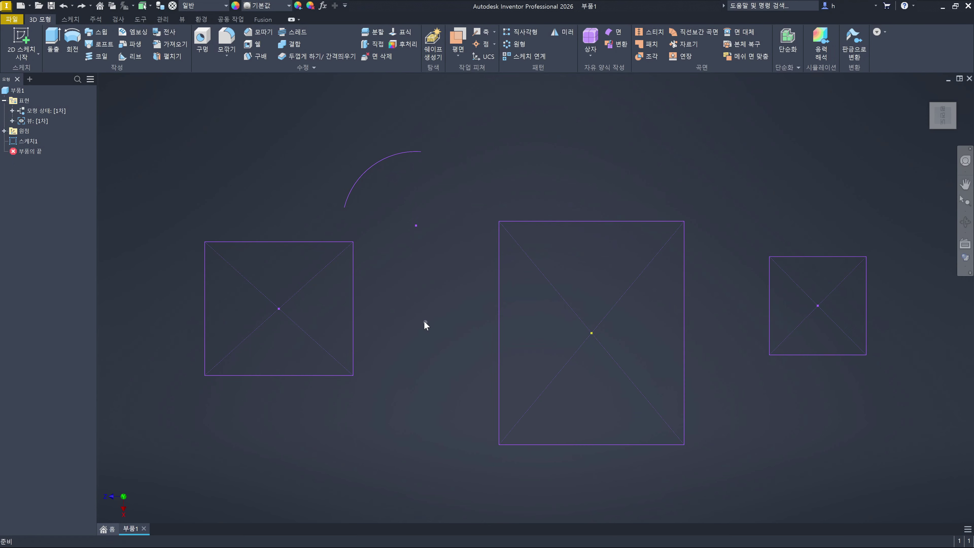
Open the rectangle sketch (스케치1) for editing once more and leave it by undoing
double_click(31, 142)
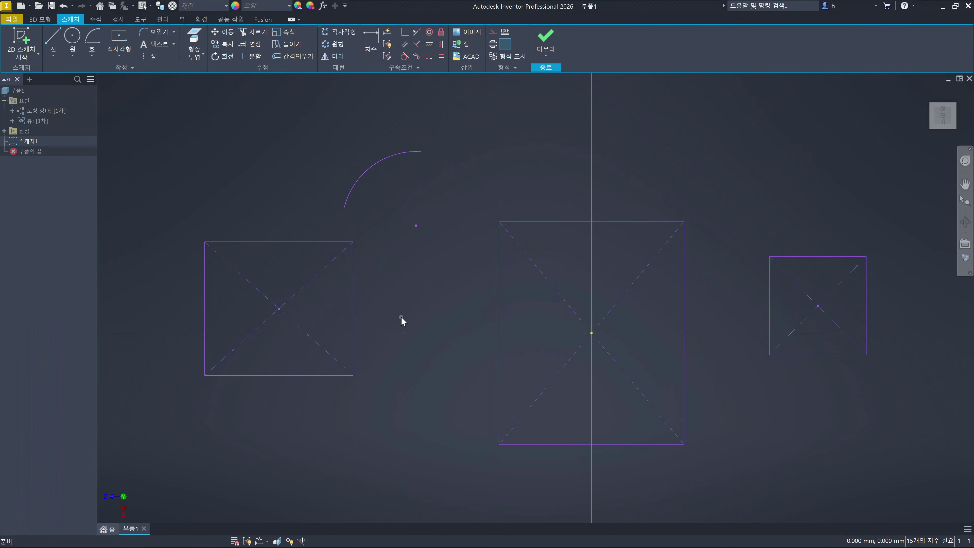
key(ctrl+z)
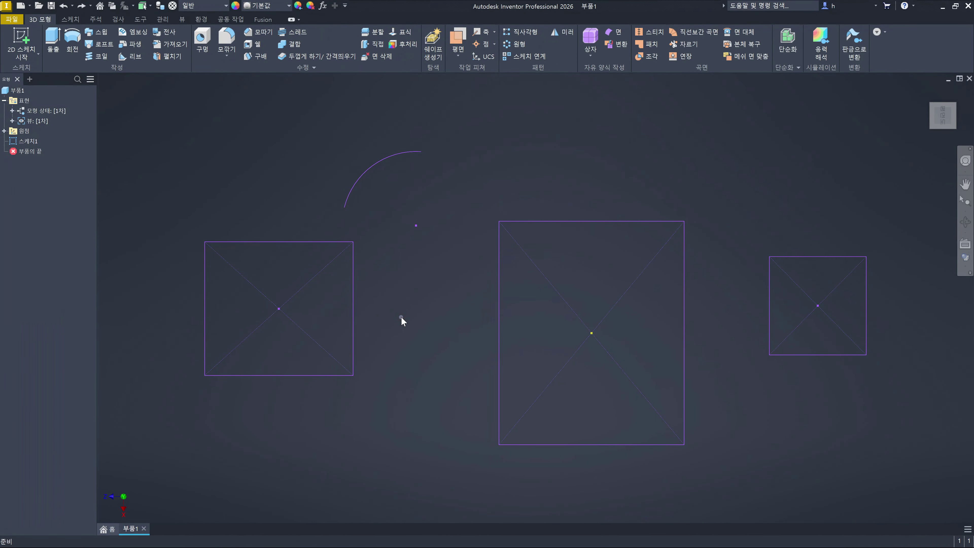
Start a second 2D sketch on the horizontal origin plane, compare it with 스케치1 in the model tree, and undo its creation
click(35, 46)
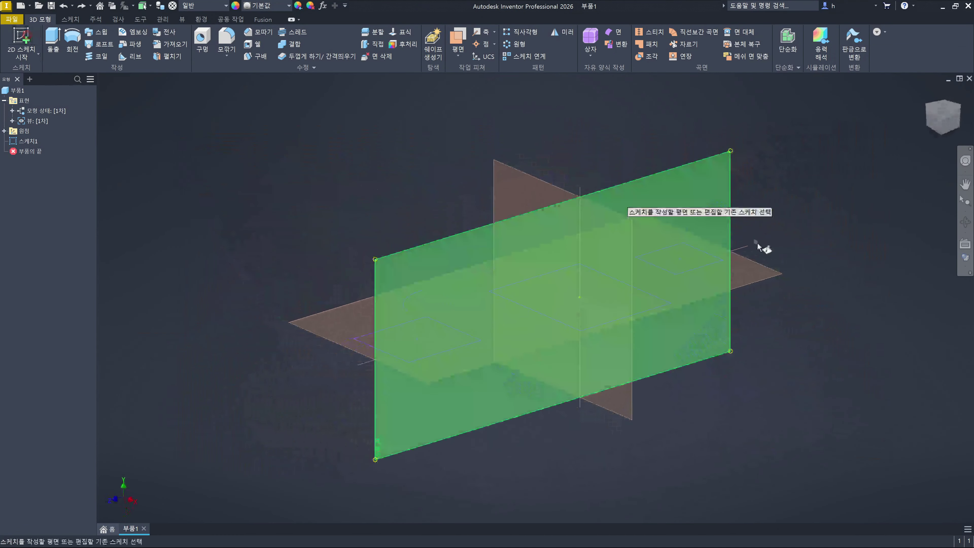
click(758, 273)
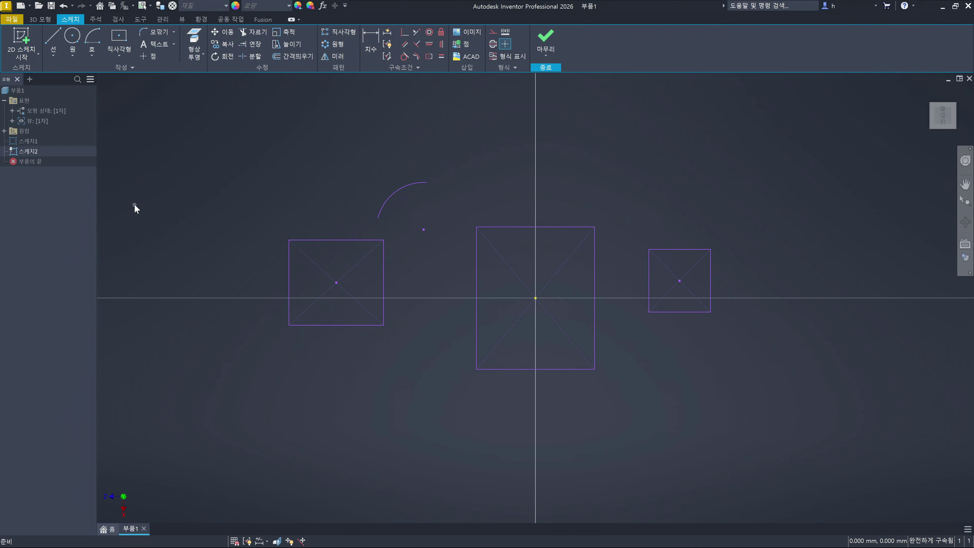
click(479, 279)
click(437, 368)
click(28, 142)
click(28, 152)
click(644, 214)
key(ctrl+z)
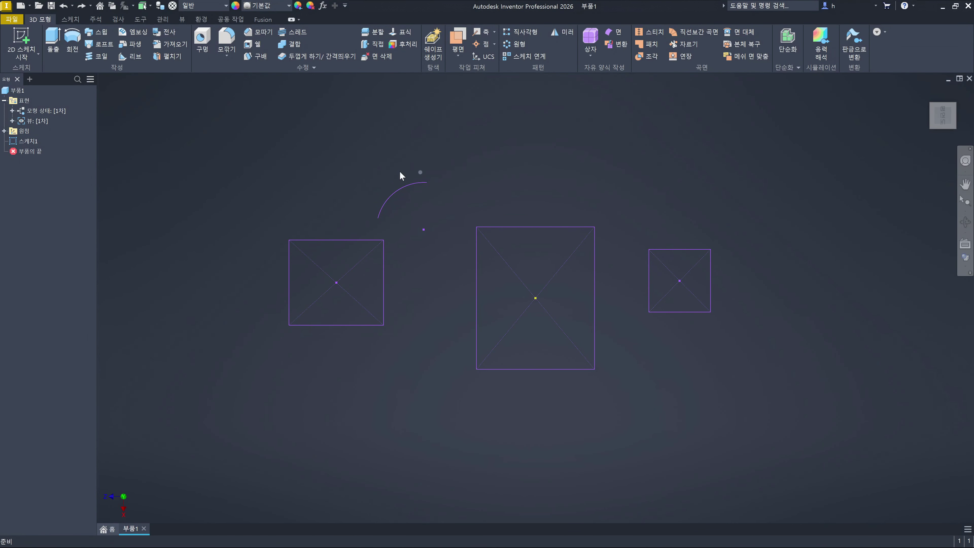
Reopen the existing 스케치1 for editing and finish the sketch to return to 3D modelling
double_click(30, 143)
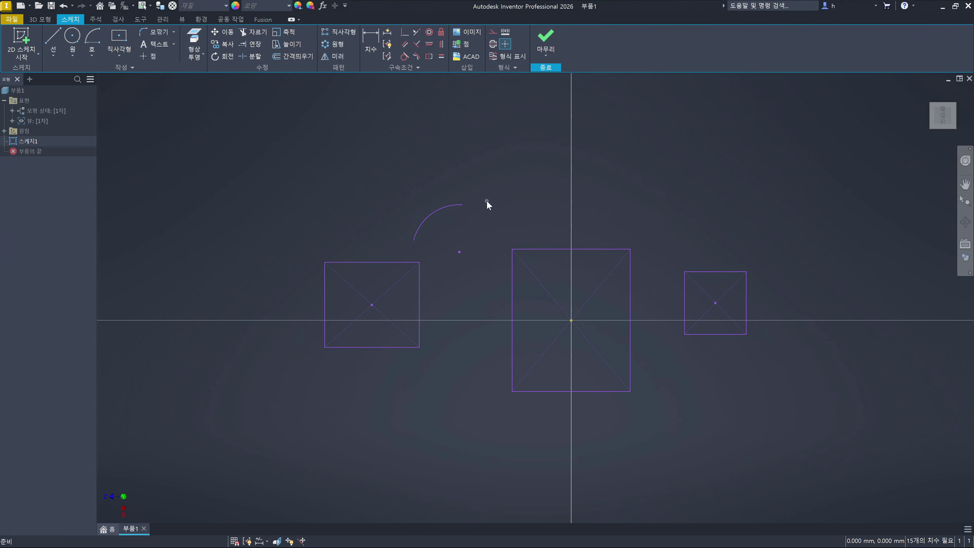
click(318, 191)
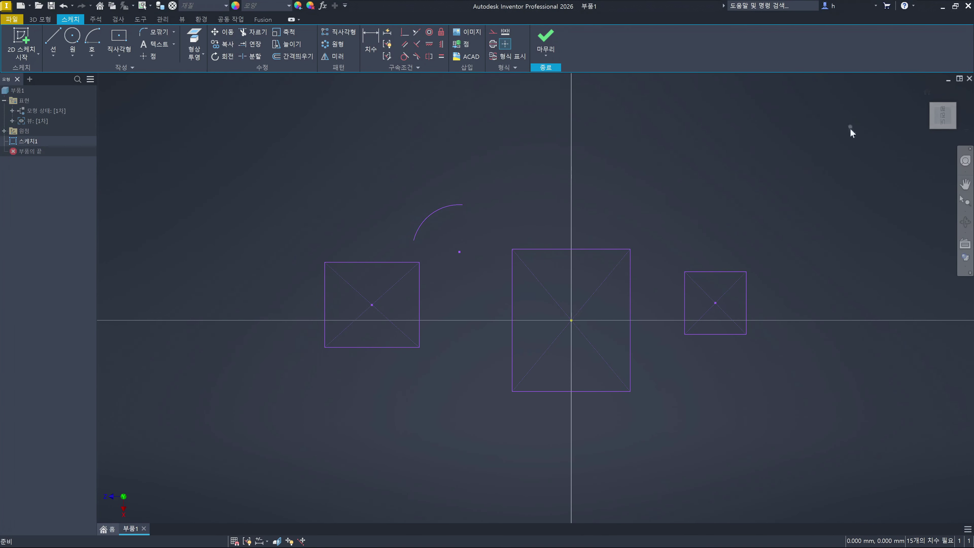
click(546, 38)
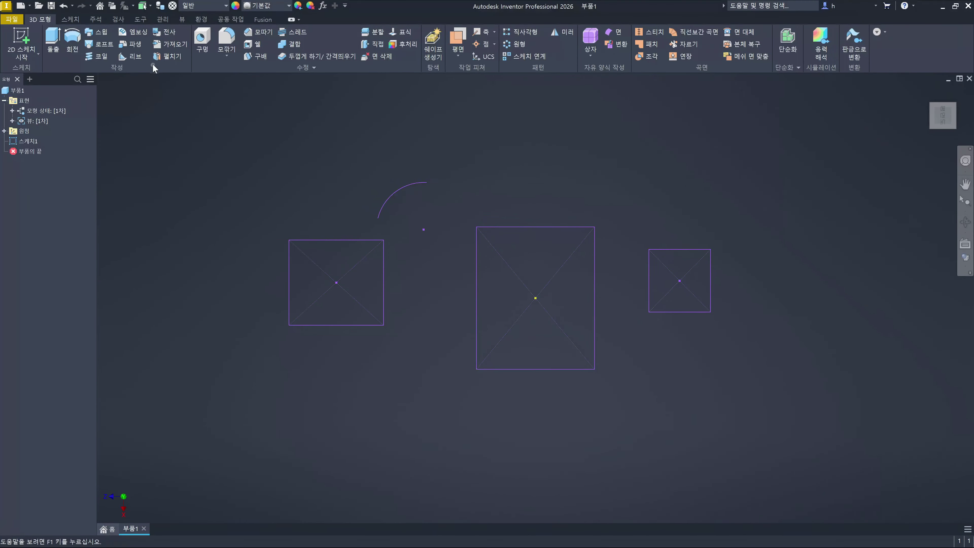
Open the user customization settings and look through the ribbon, keyboard and marking menu pages
click(138, 20)
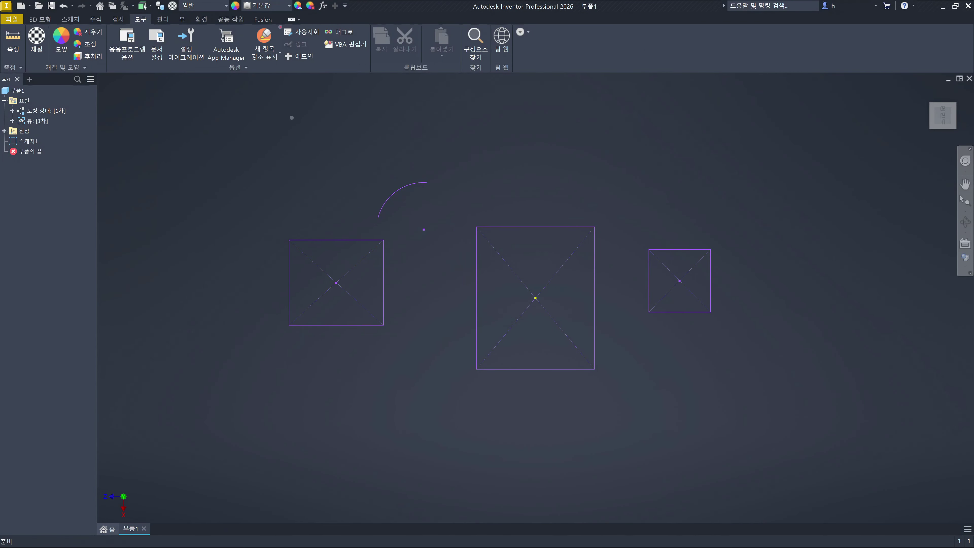
drag(281, 24, 324, 39)
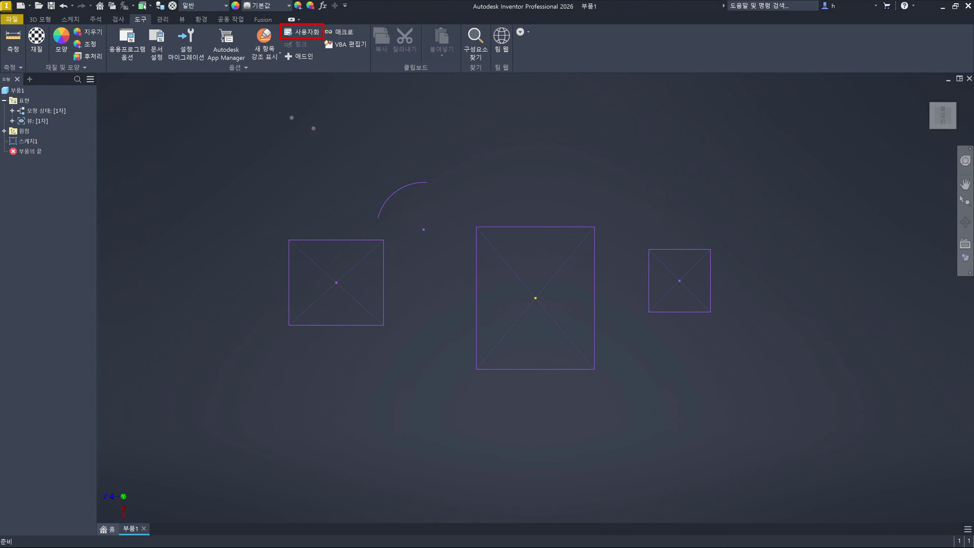
click(303, 34)
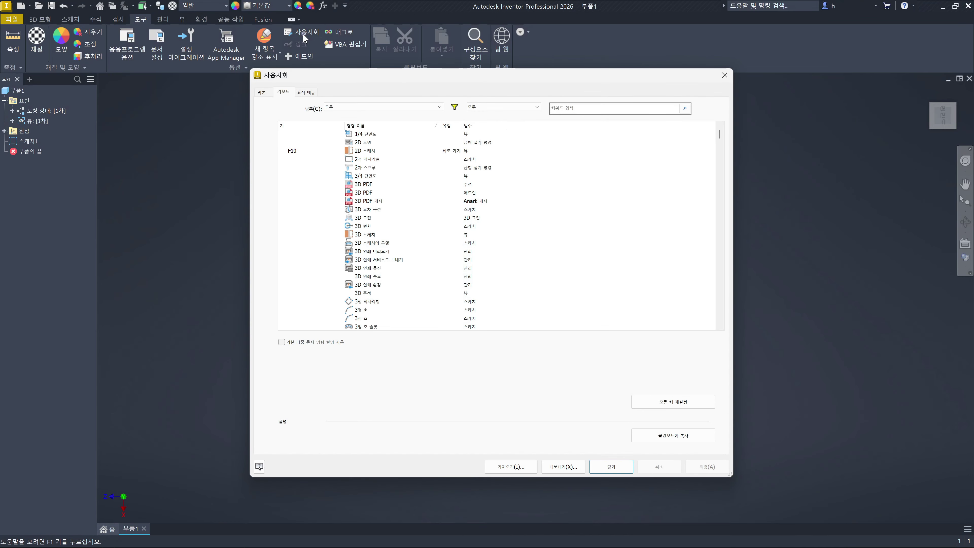
click(264, 93)
click(283, 92)
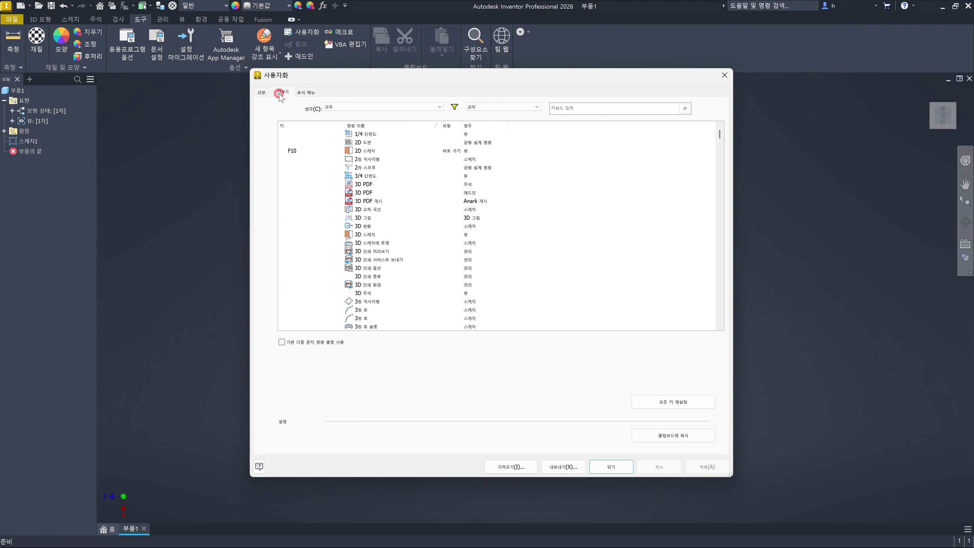
click(306, 92)
click(263, 93)
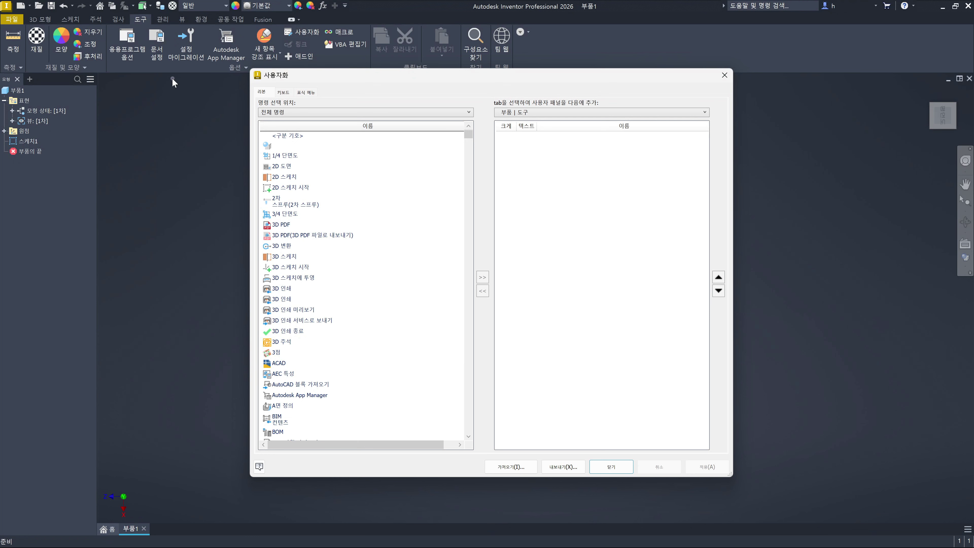
Choose 부품 | 3D 모형 as the target tab for custom ribbon commands, view the keyboard shortcut list, and close the customization settings
click(575, 113)
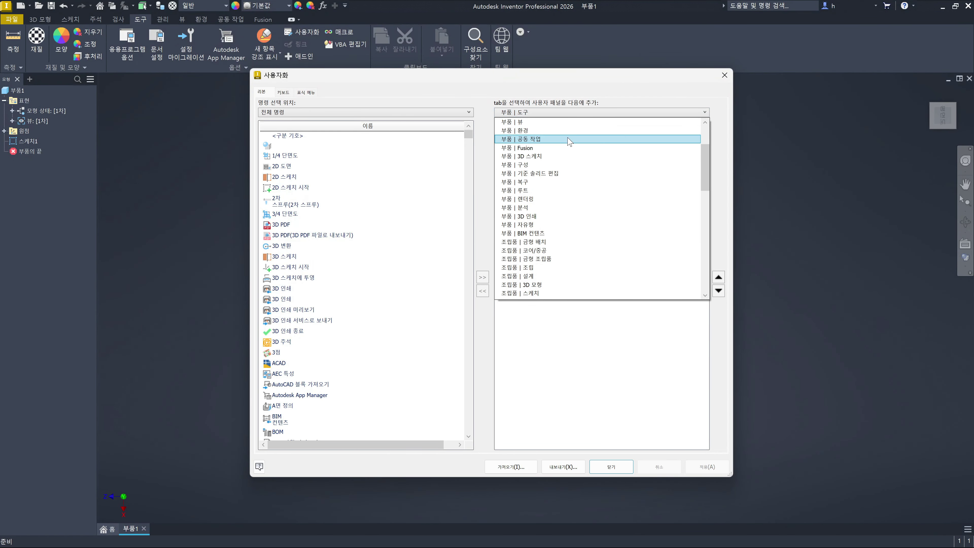
scroll(568, 141, up, 3)
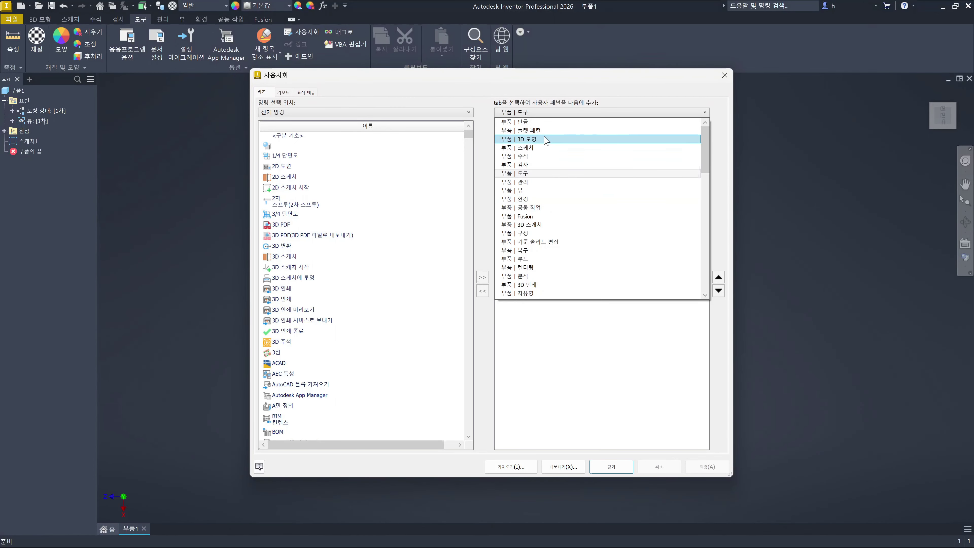
click(546, 139)
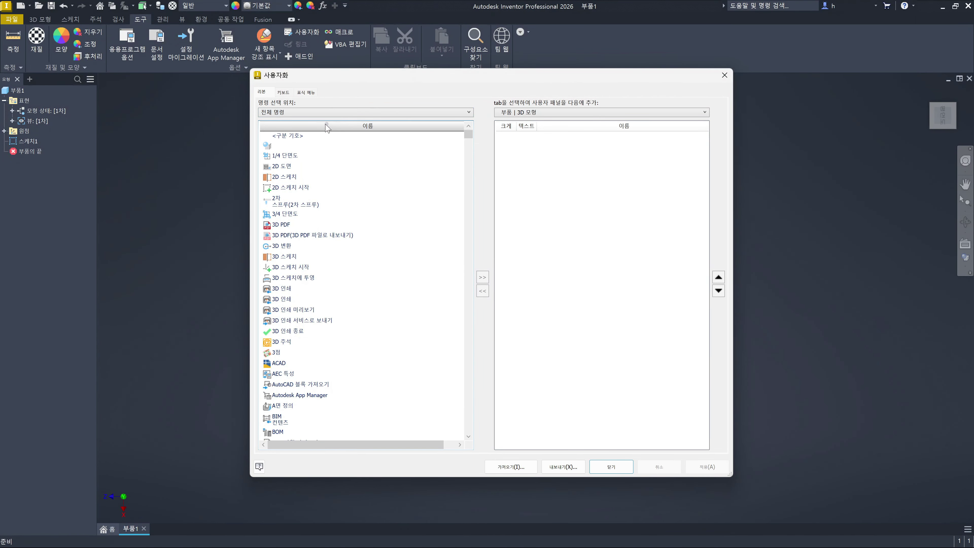
click(285, 93)
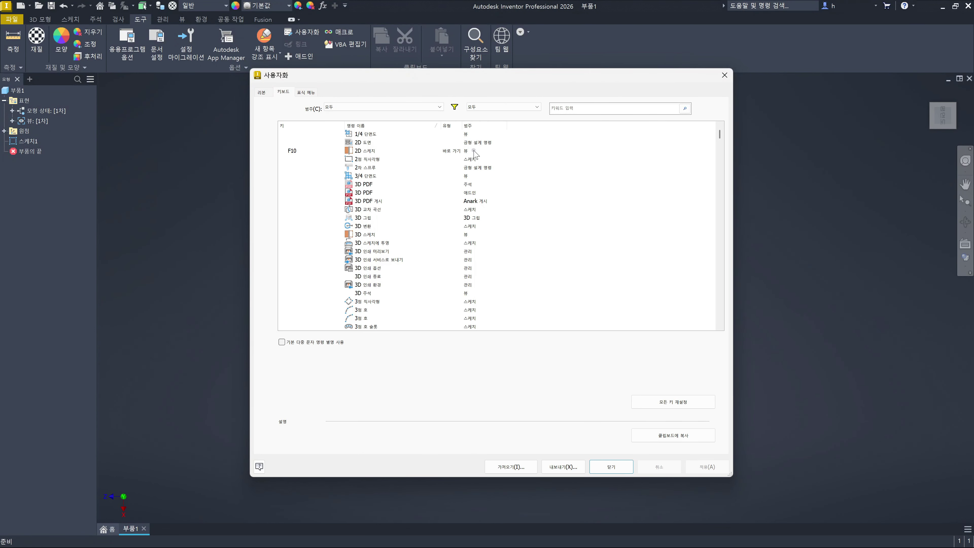
click(611, 467)
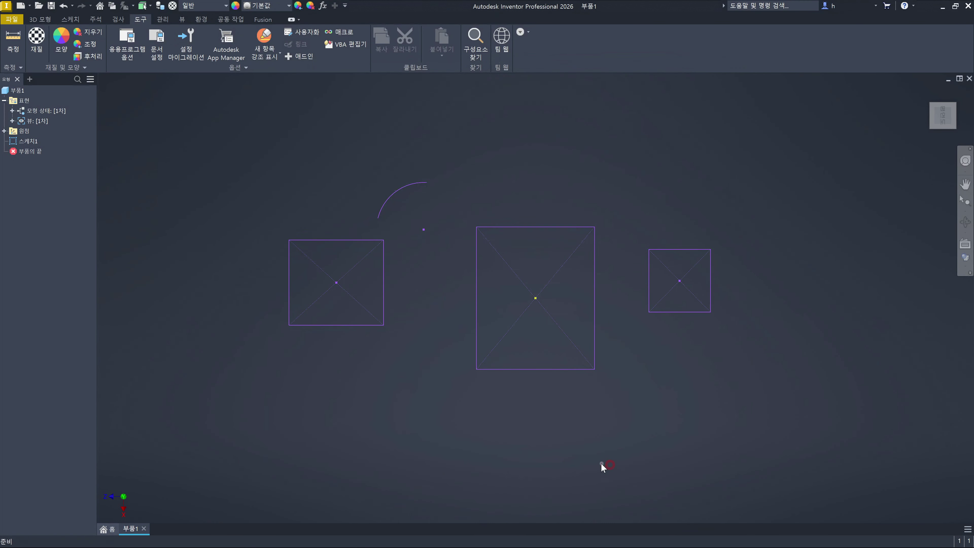
Hide all 2D sketches in the part and check the 2D 스케치 entry in the object visibility settings
click(43, 22)
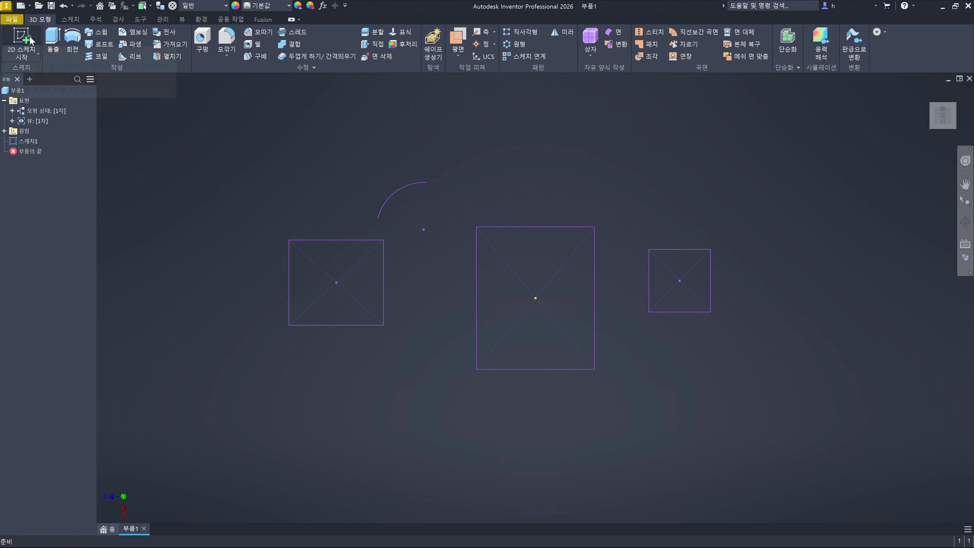
click(225, 142)
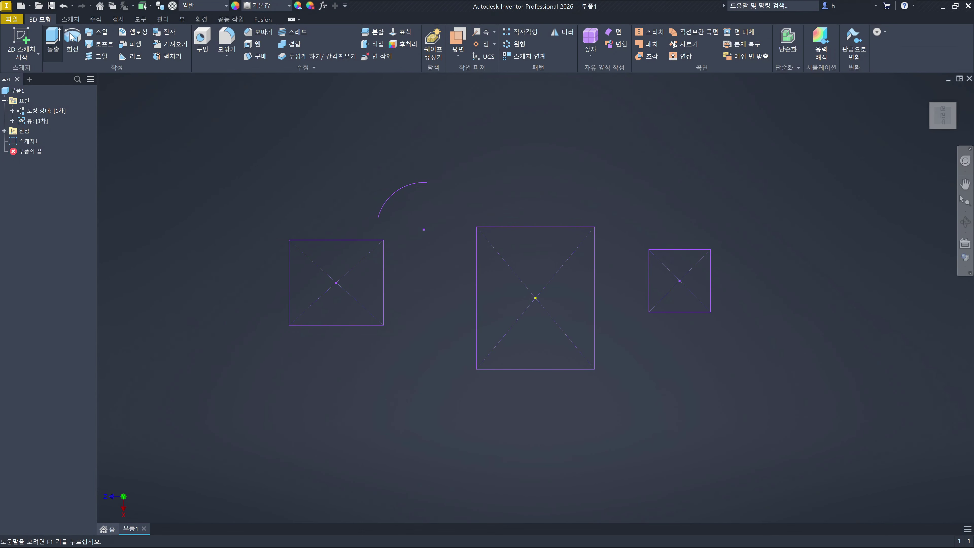
click(183, 21)
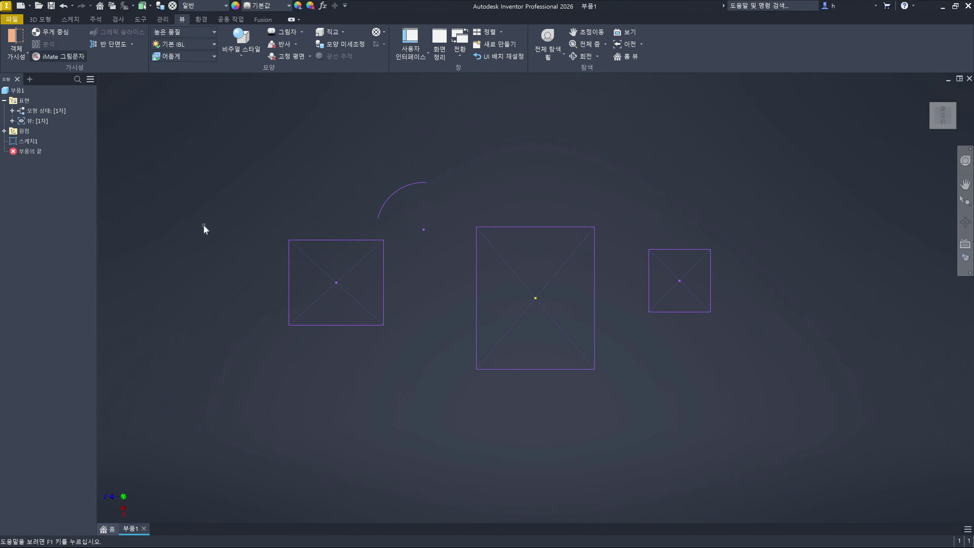
click(279, 189)
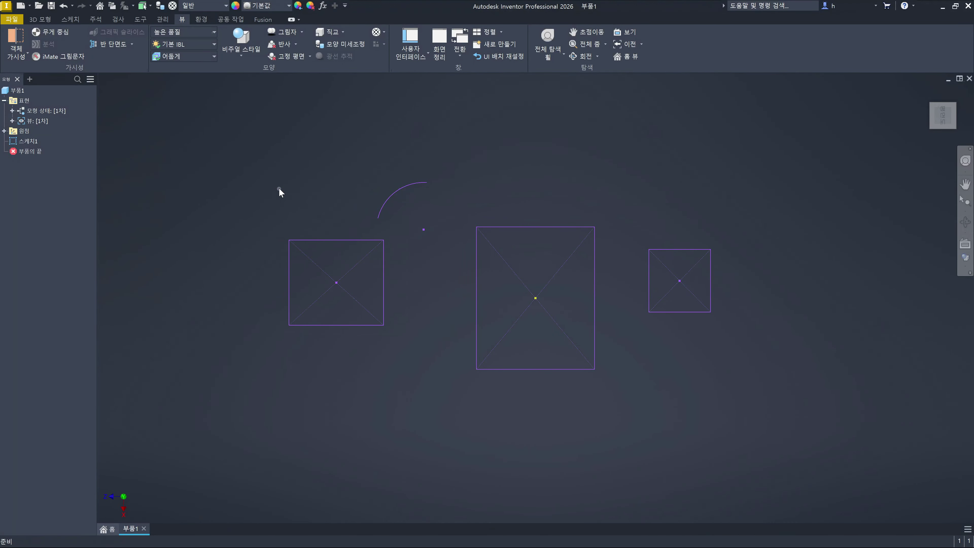
key(F10)
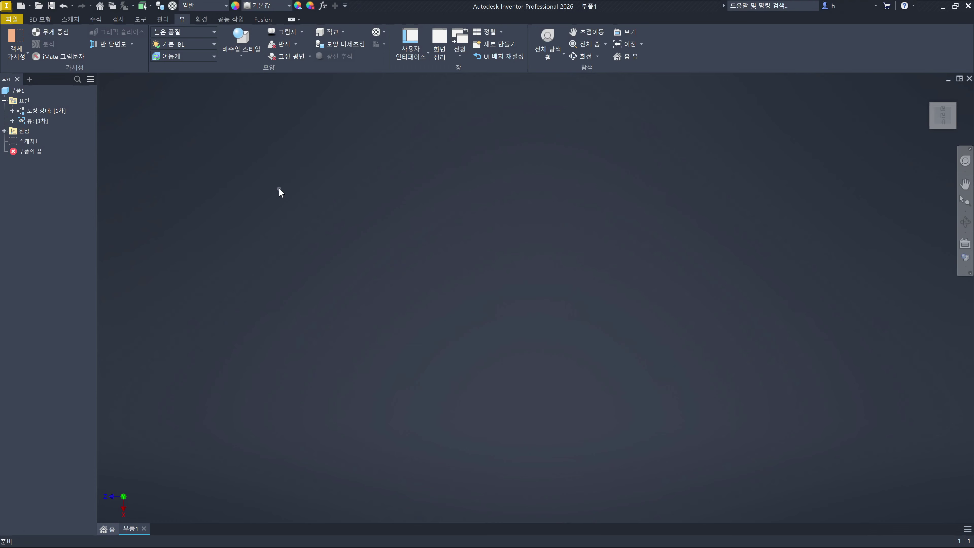
click(19, 59)
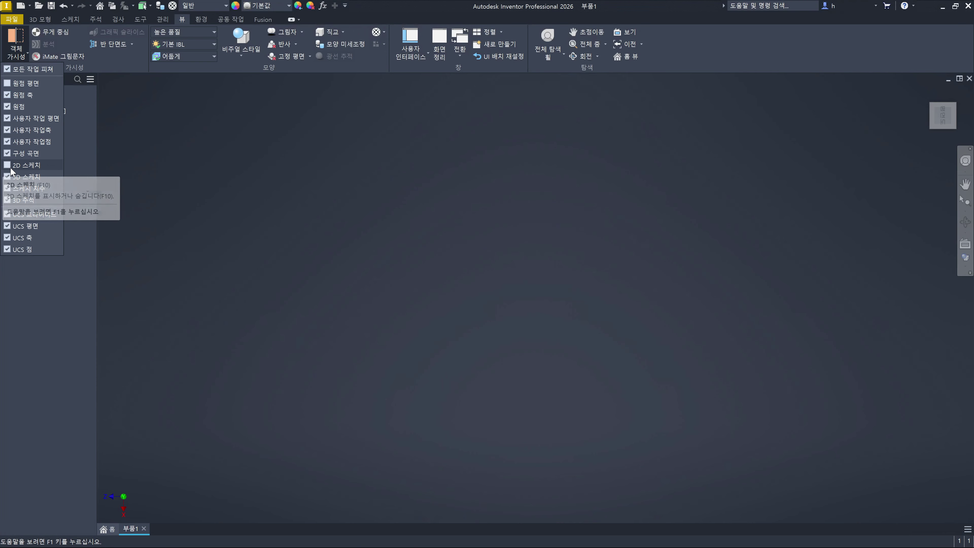
click(524, 241)
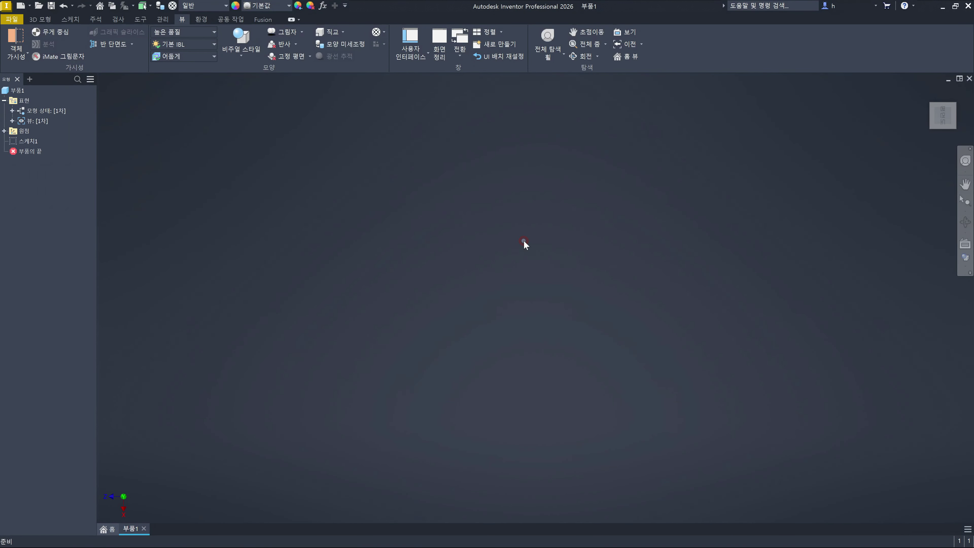
Show the 2D sketches again and check the 2D 스케치 entry in the object visibility settings
key(alt)
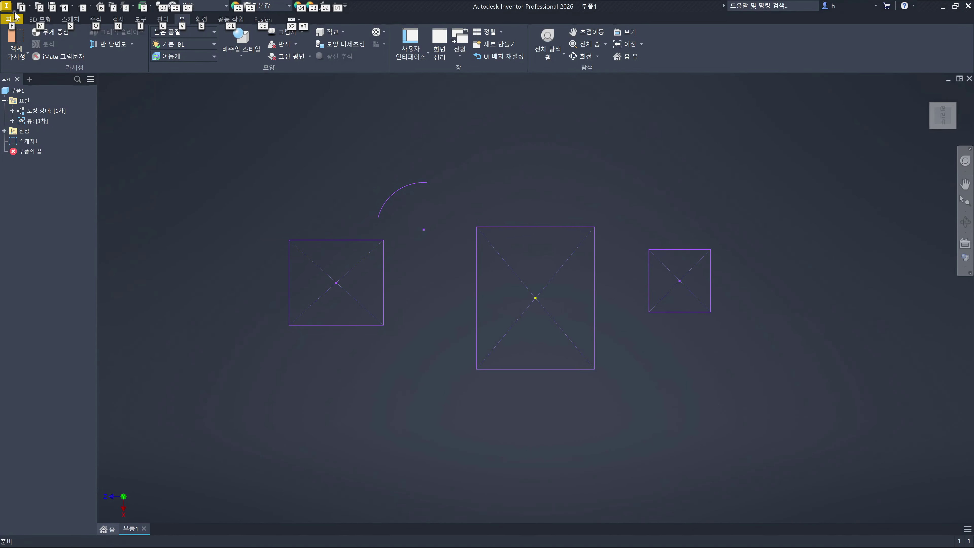
click(24, 57)
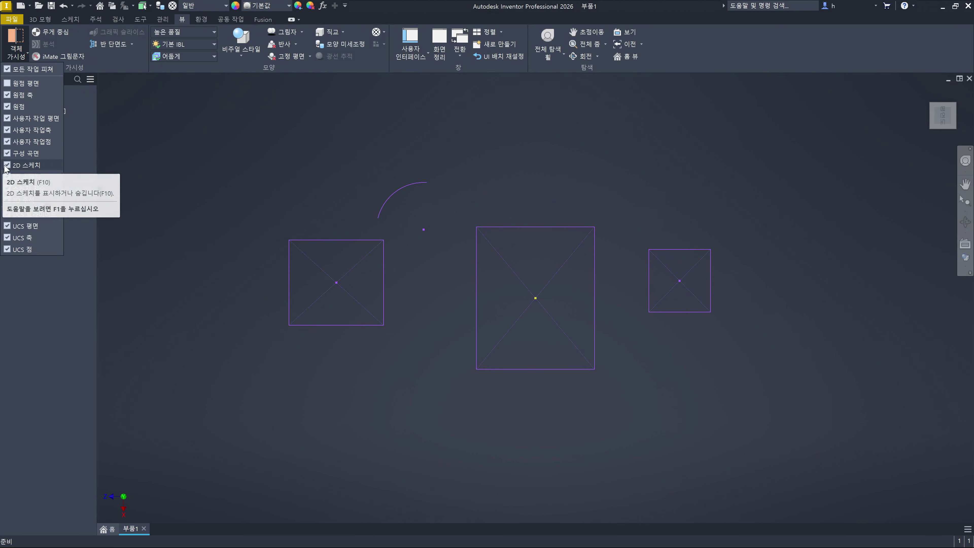
click(553, 188)
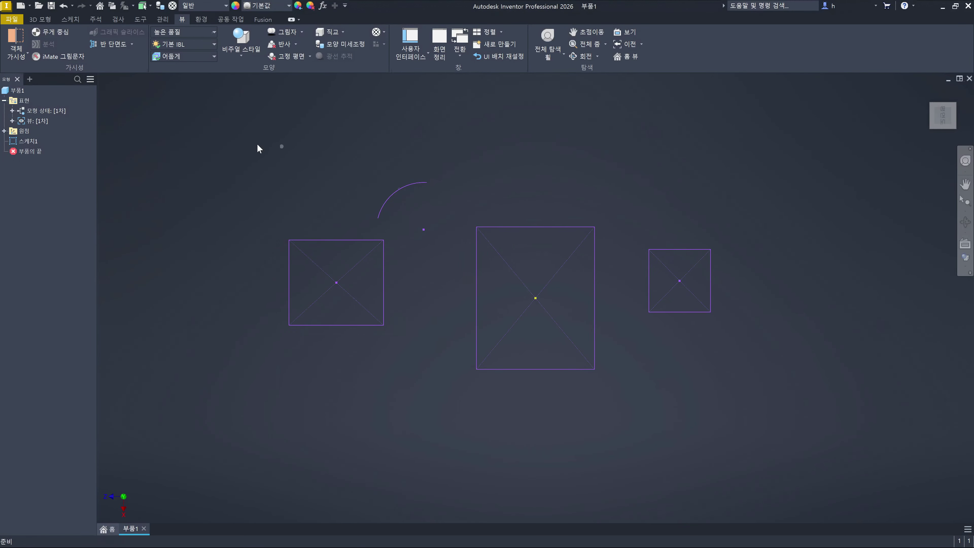
Switch between the 3D modelling and view tools, and read the 2D sketch command's tooltip for its shortcut
click(40, 19)
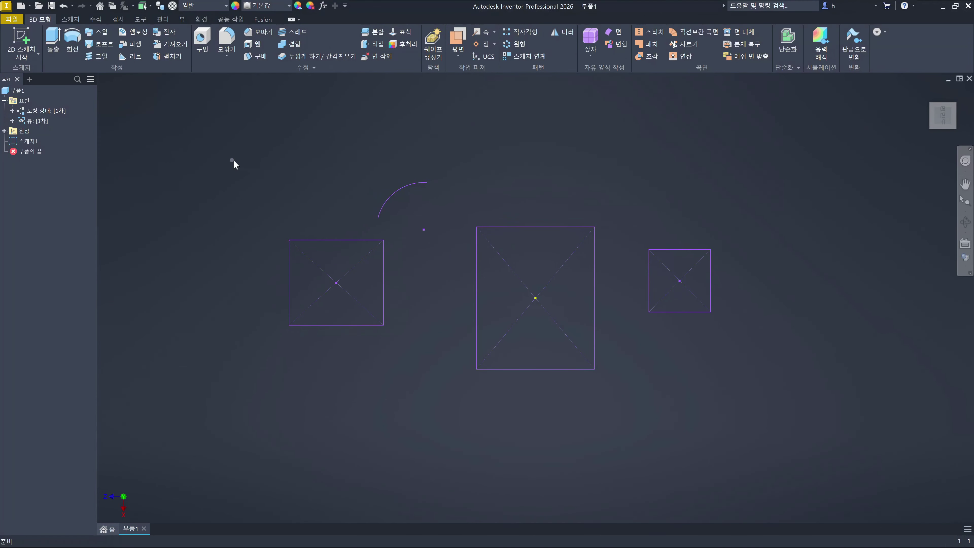
click(183, 20)
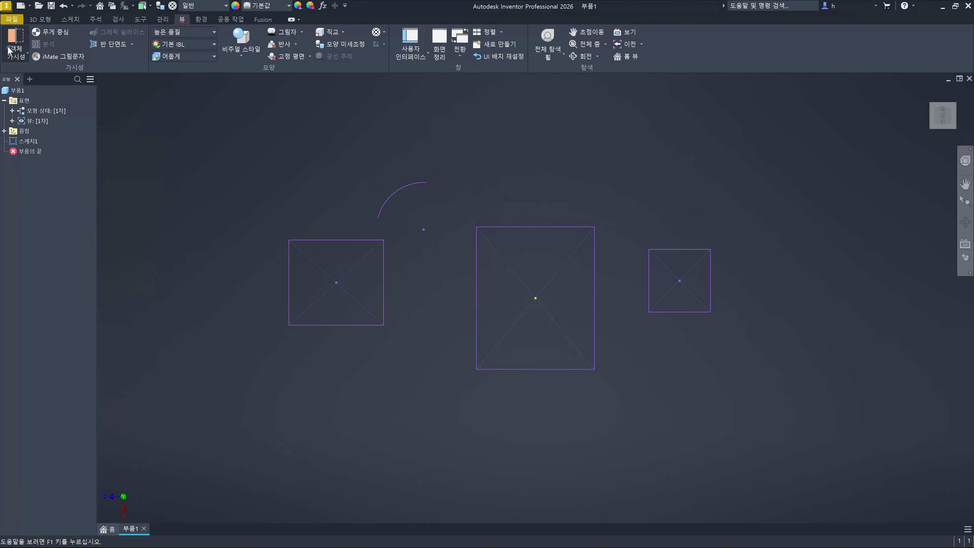
click(40, 19)
click(300, 139)
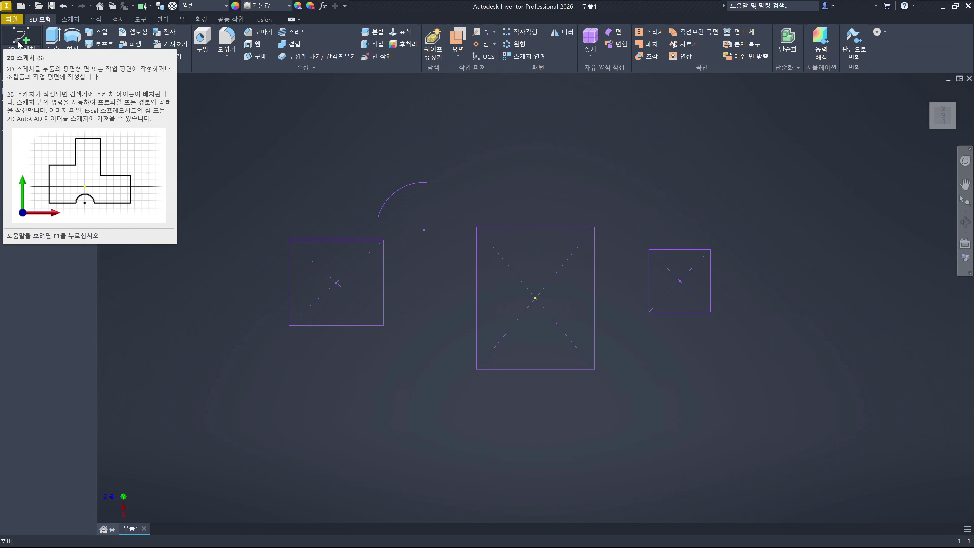
click(304, 167)
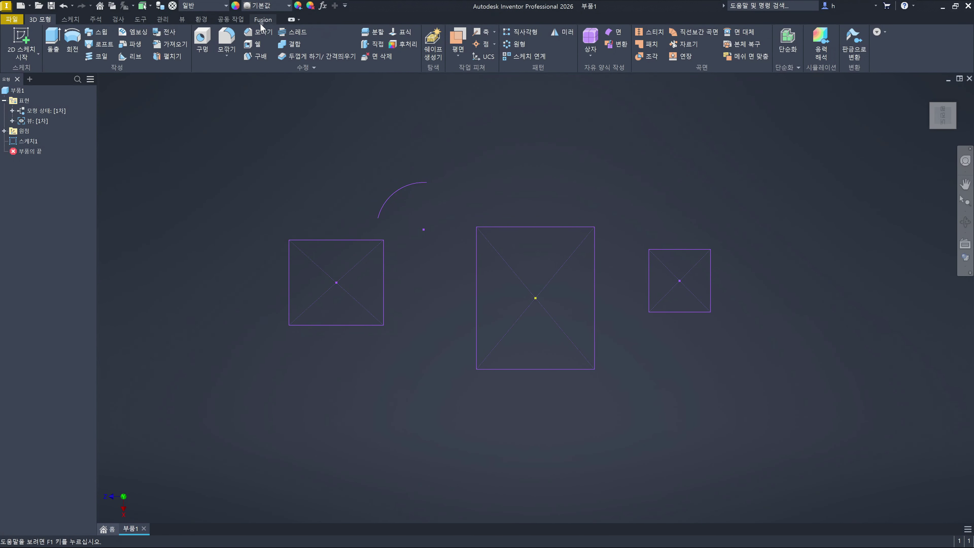
Open the keyboard shortcut customization and find the 모깎기 (Fillet) command of the 스케치 category in the command list
click(143, 20)
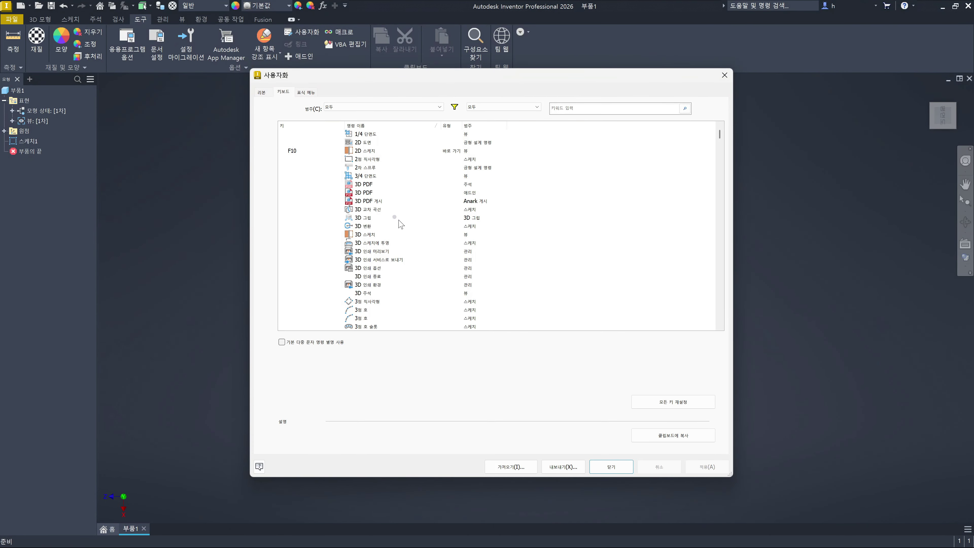
scroll(407, 226, down, 10)
scroll(407, 226, down, 12)
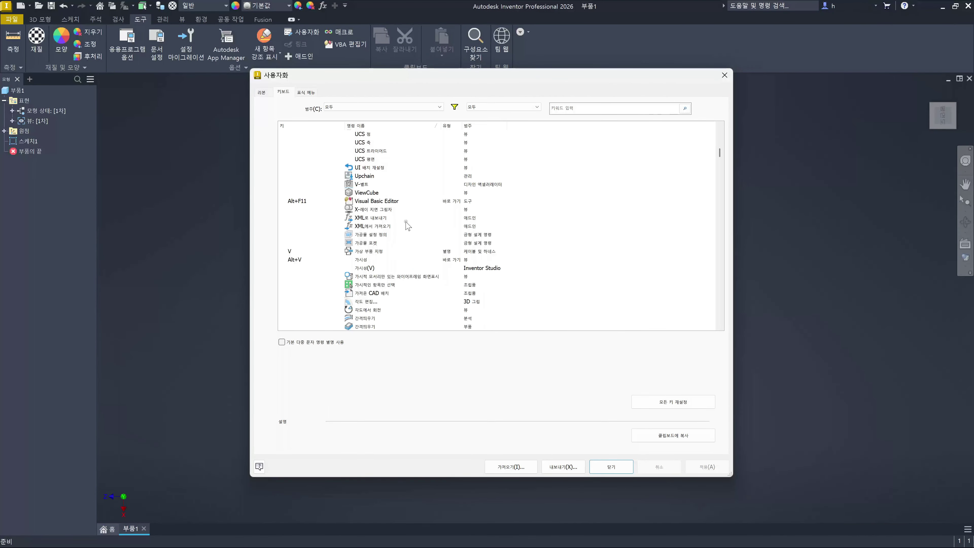
scroll(407, 226, down, 12)
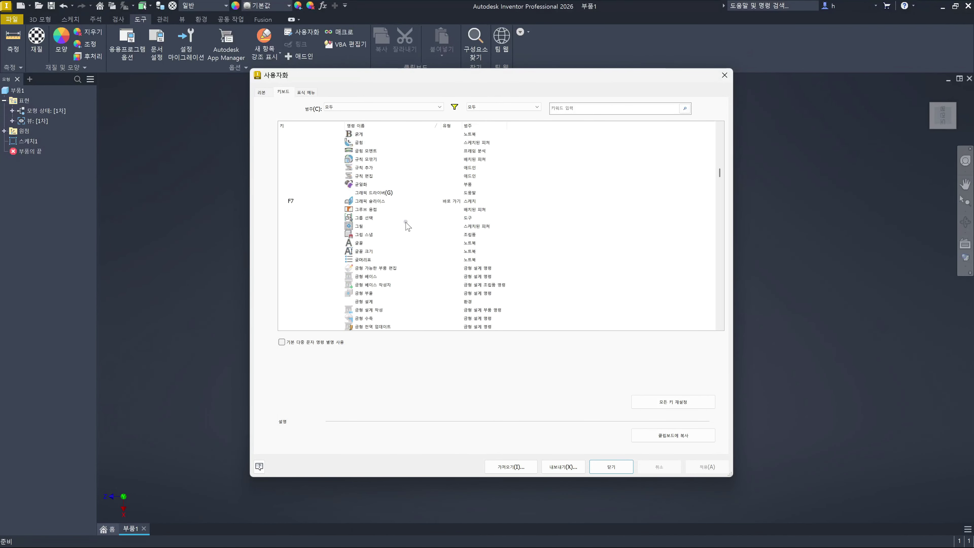
scroll(407, 226, down, 14)
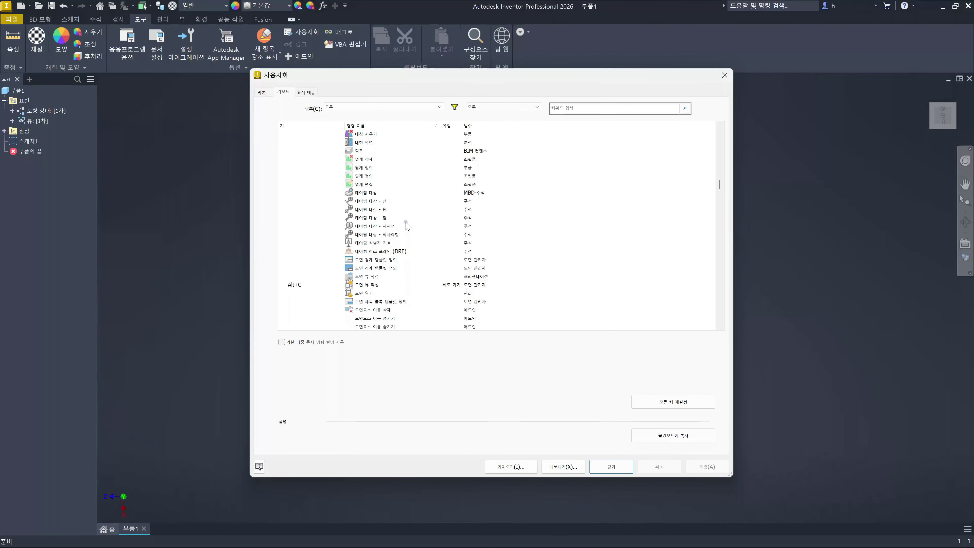
scroll(408, 226, down, 4)
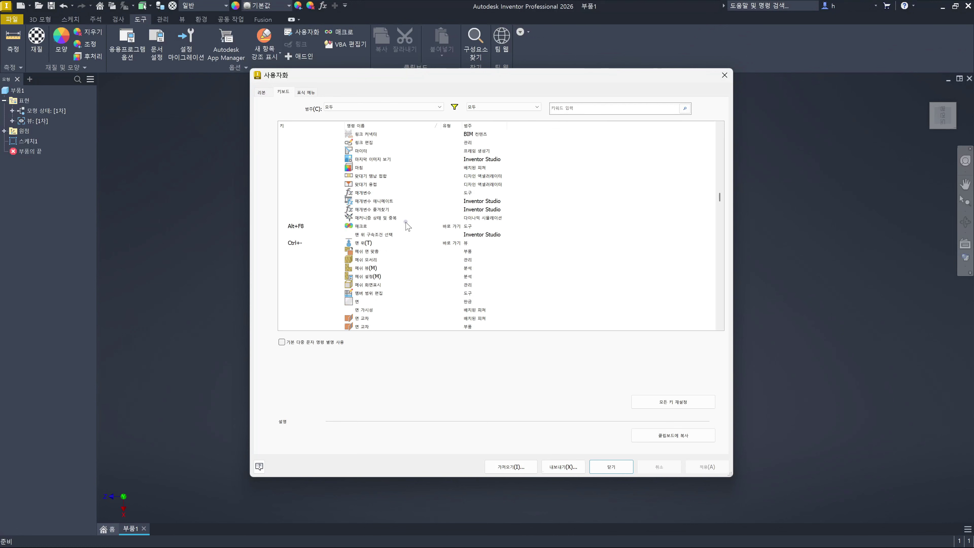
scroll(407, 226, down, 7)
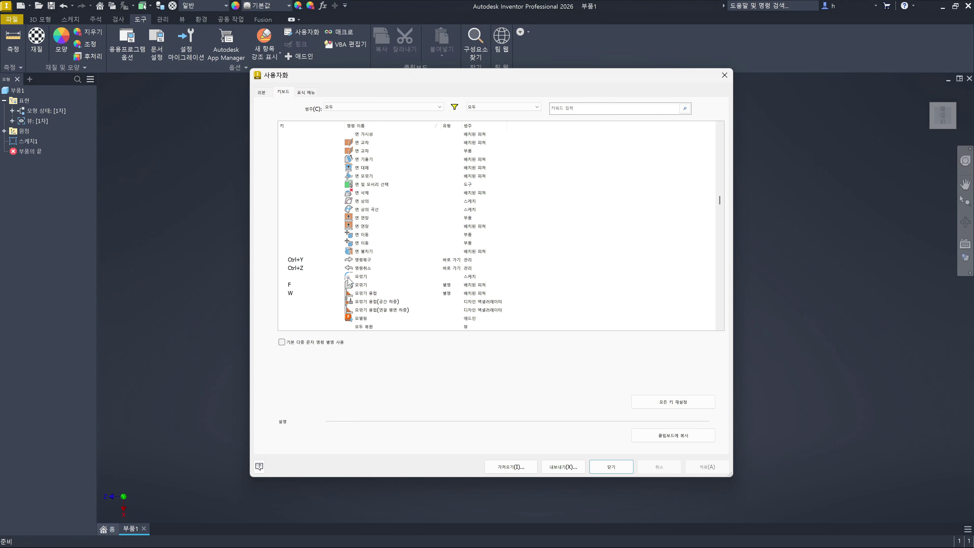
Try to assign Ctrl+F to the 스케치 category's 모깎기 command, declining to remove the existing assignment
click(303, 275)
key(ctrl+f)
click(302, 310)
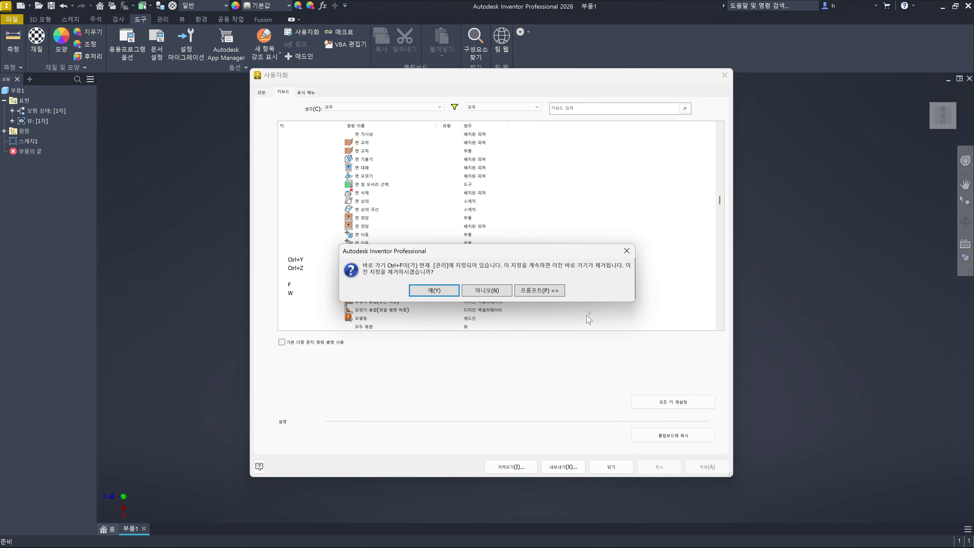
click(483, 291)
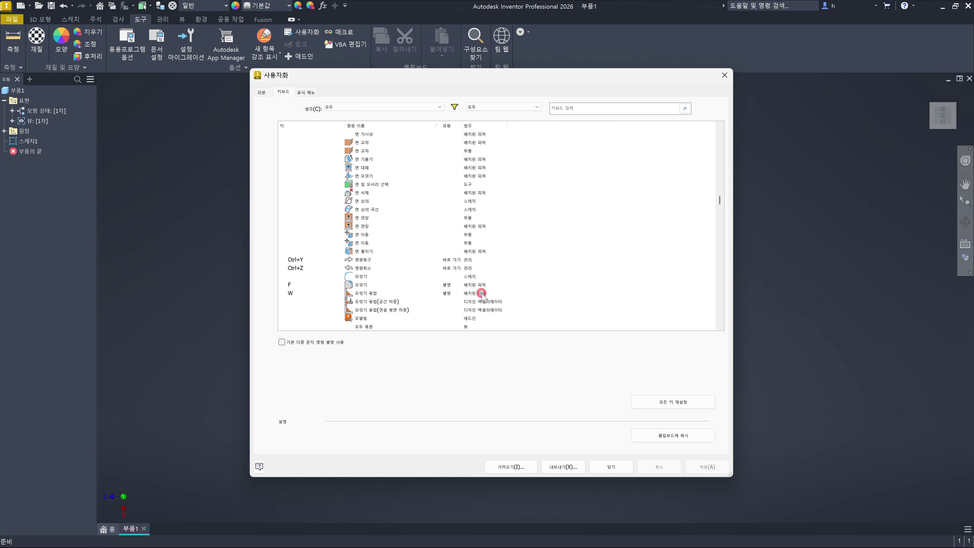
Assign Alt+F as the shortcut of the 스케치 category's 모깎기 command
click(290, 277)
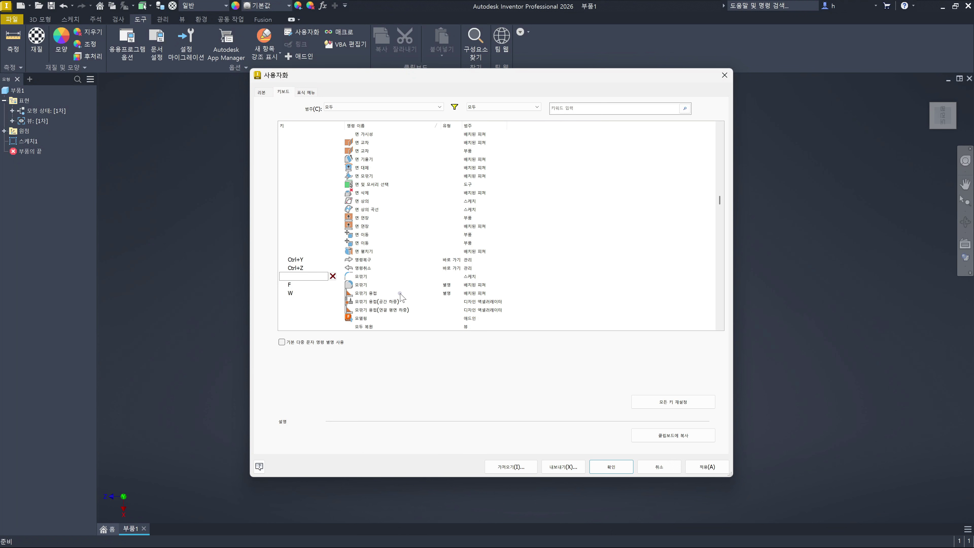
key(alt+f)
click(293, 302)
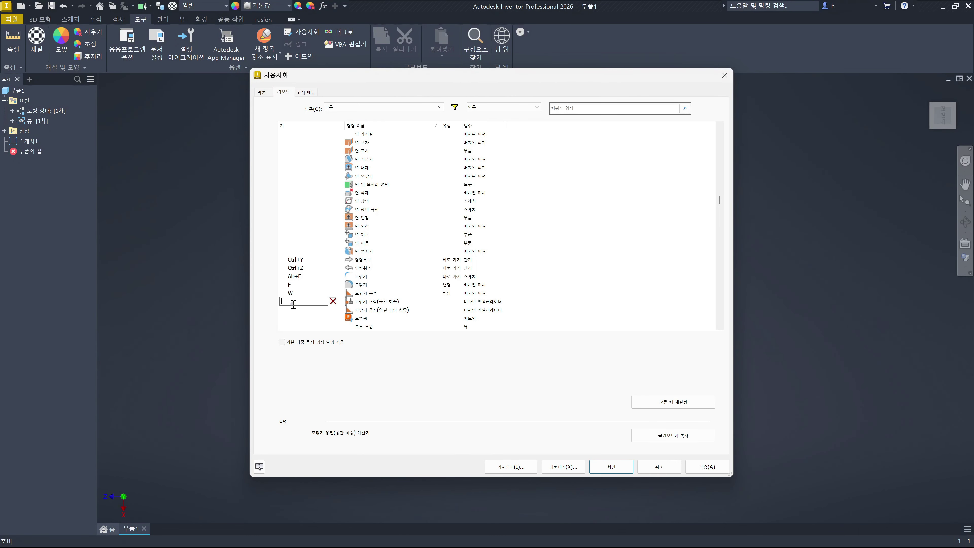
Set the 스케치 category's 모깎기 command shortcut to F, apply the change and close the customization settings
click(305, 276)
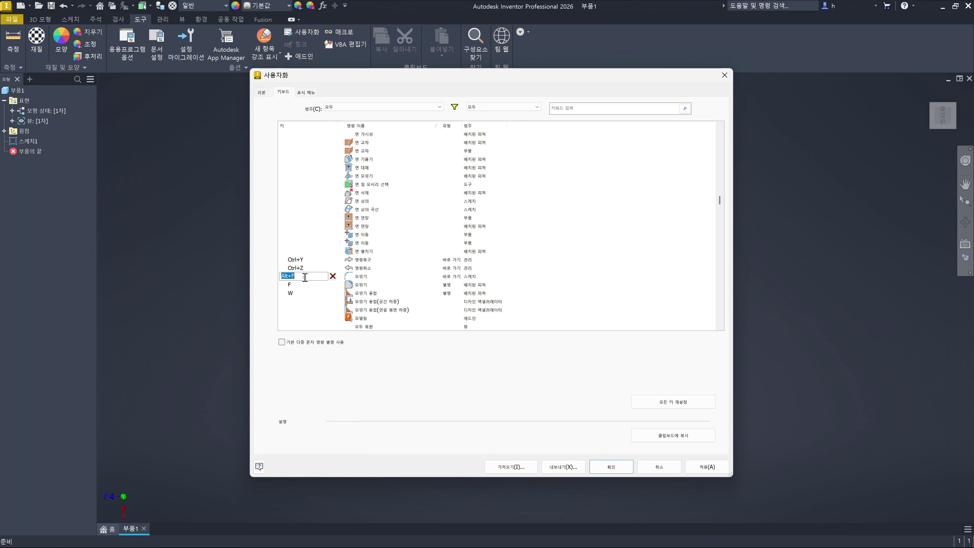
text(F)
click(497, 361)
click(294, 302)
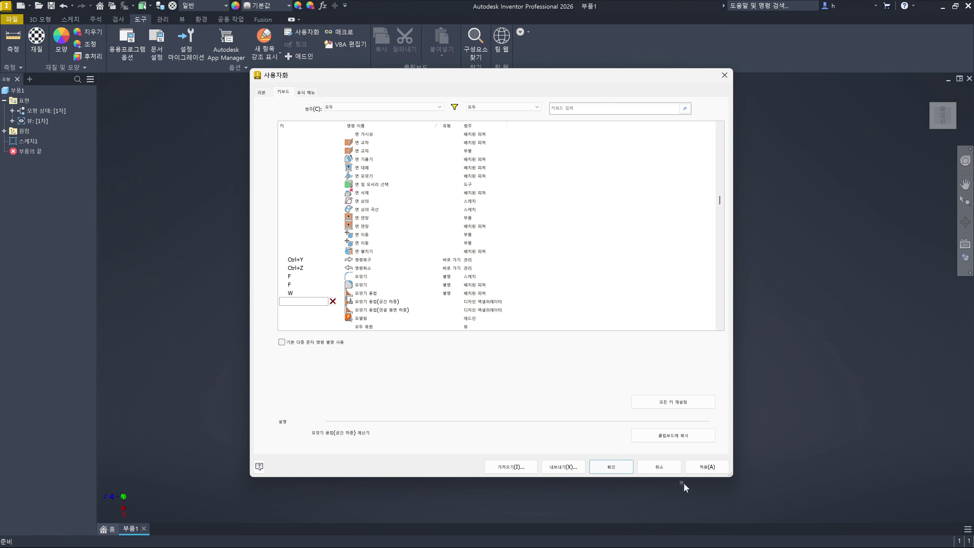
click(703, 467)
click(614, 468)
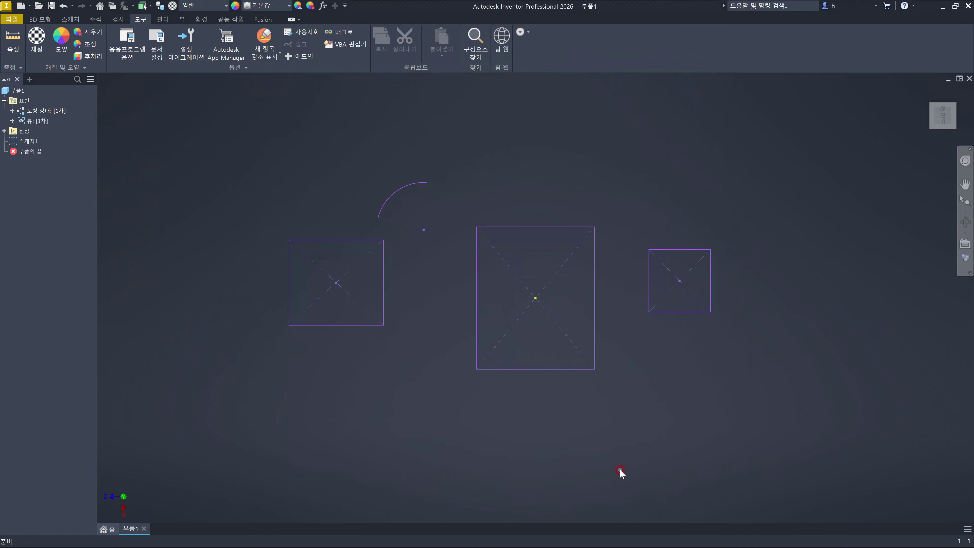
Edit 스케치1, round the middle rectangle's upper-left corner with a 2 mm fillet, and finish the sketch
click(549, 418)
double_click(30, 141)
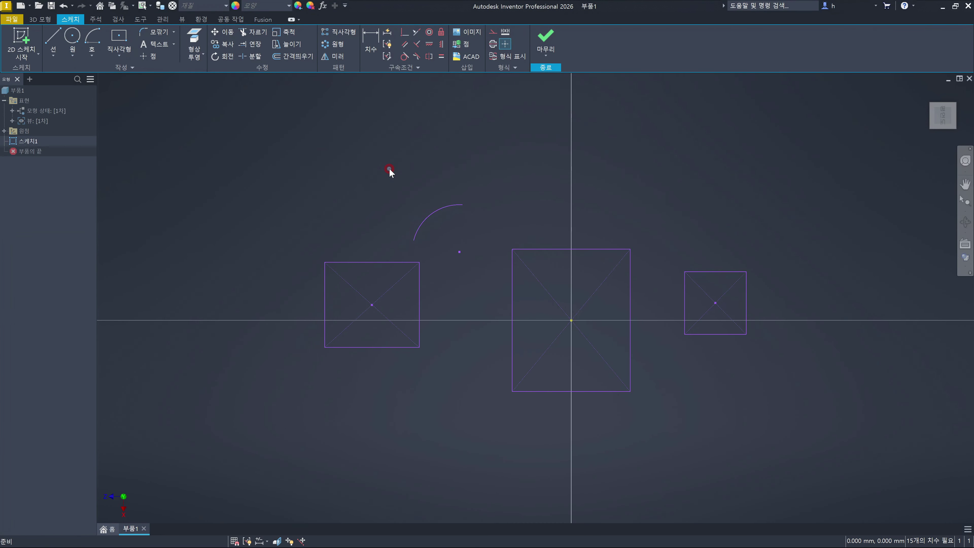
key(f)
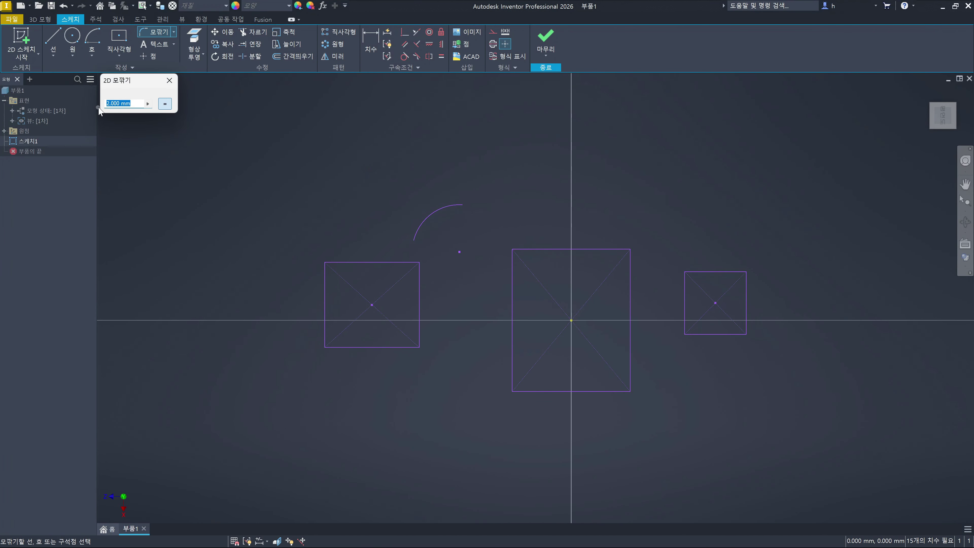
click(512, 278)
click(540, 250)
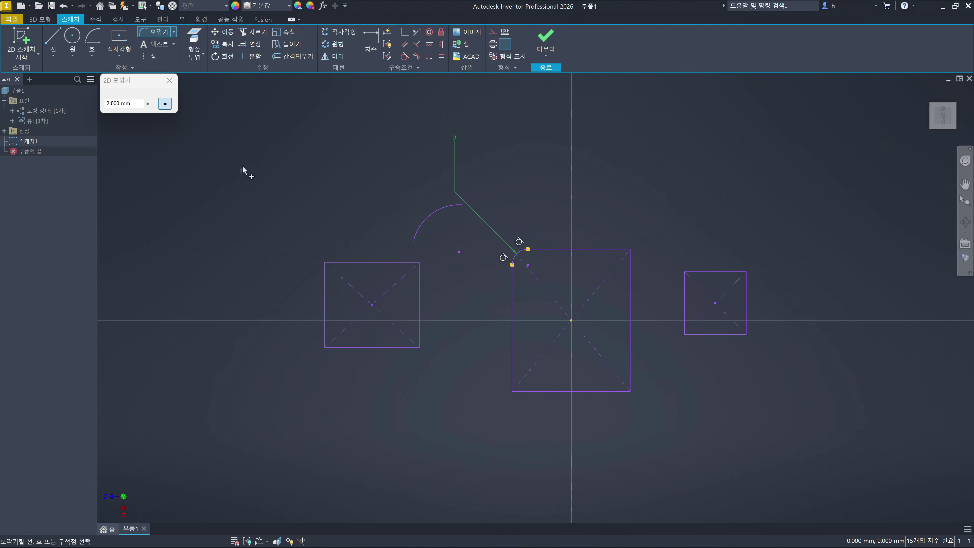
click(170, 80)
click(473, 162)
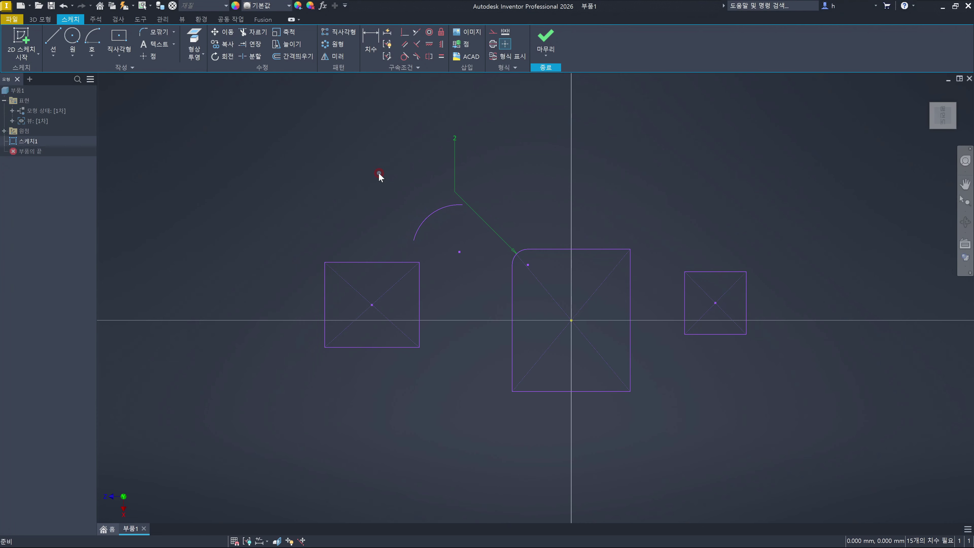
click(553, 46)
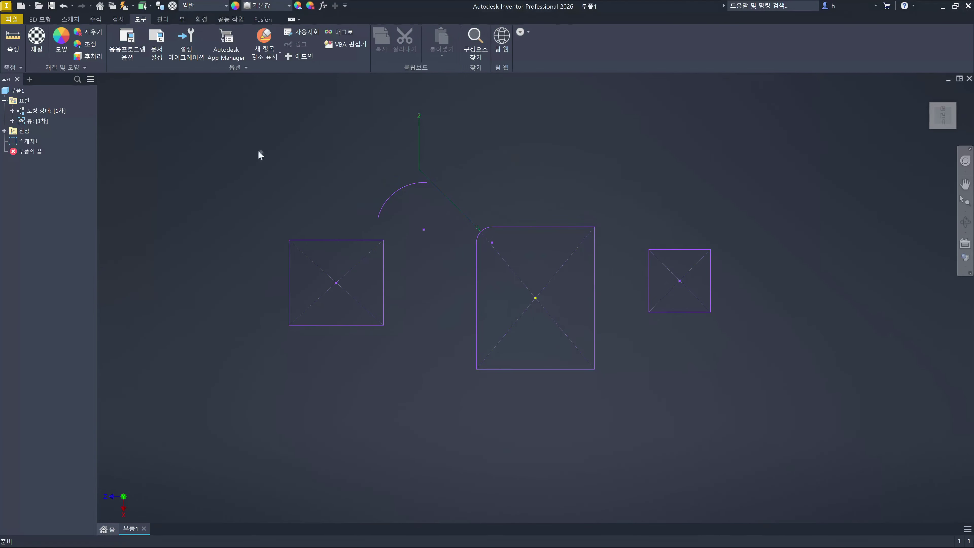
click(42, 19)
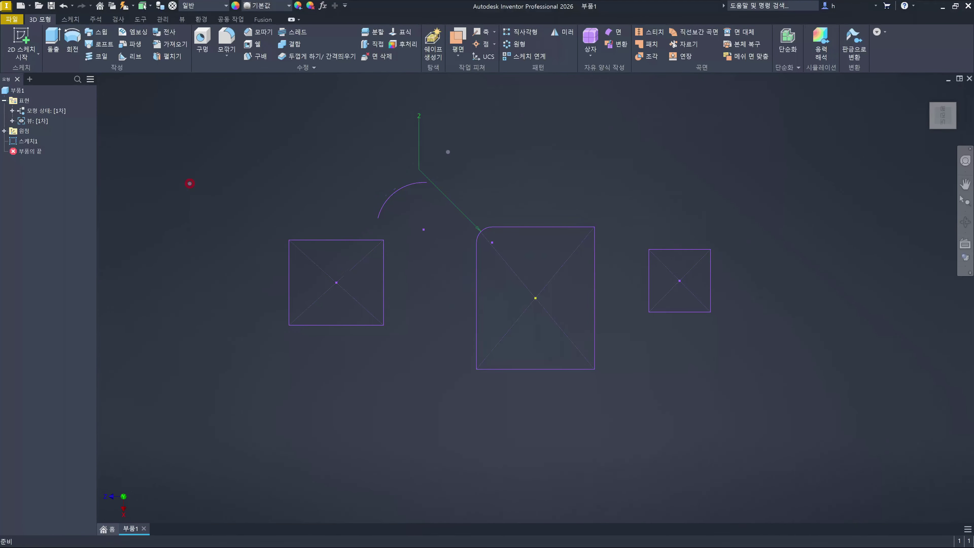
drag(191, 184, 178, 223)
mouse_move(216, 157)
mouse_down()
mouse_move(229, 205)
mouse_move(244, 200)
mouse_up()
mouse_move(278, 157)
mouse_down()
mouse_move(264, 194)
mouse_move(270, 179)
mouse_move(355, 186)
mouse_up()
drag(376, 153, 363, 194)
mouse_move(399, 152)
mouse_down()
mouse_move(398, 195)
mouse_move(415, 175)
mouse_move(422, 189)
mouse_up()
mouse_move(515, 175)
mouse_down()
mouse_move(530, 173)
mouse_move(524, 191)
mouse_up()
drag(539, 191, 541, 176)
drag(581, 141, 581, 187)
drag(216, 231, 357, 225)
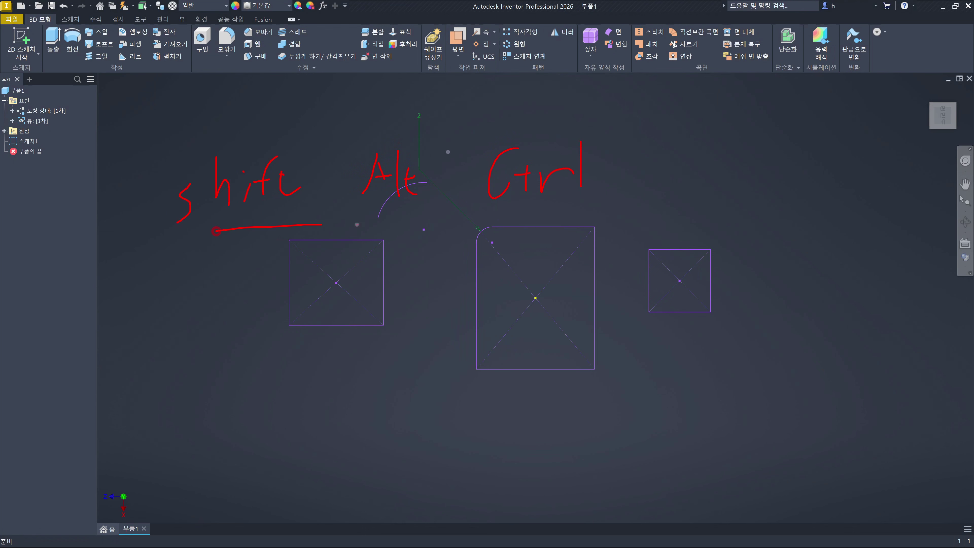
drag(604, 204, 475, 209)
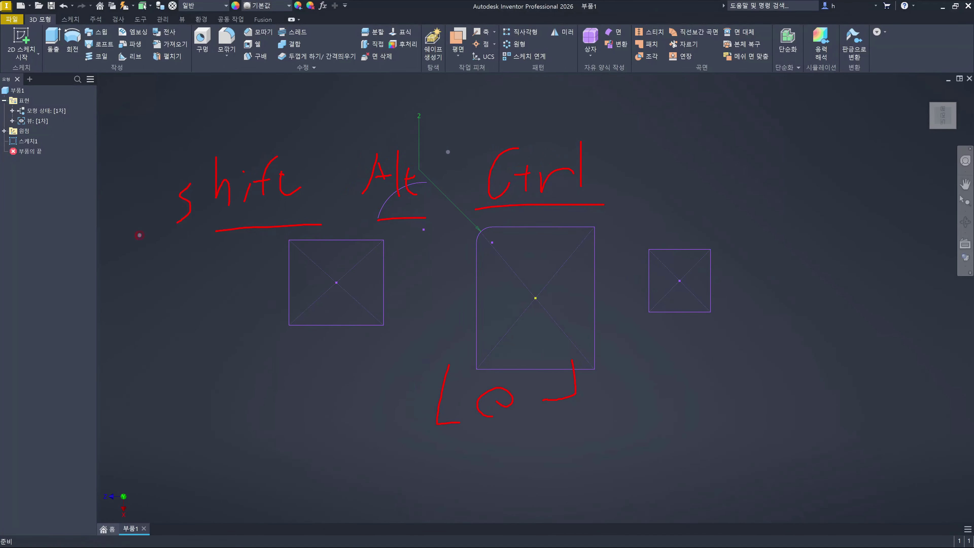
drag(139, 235, 436, 222)
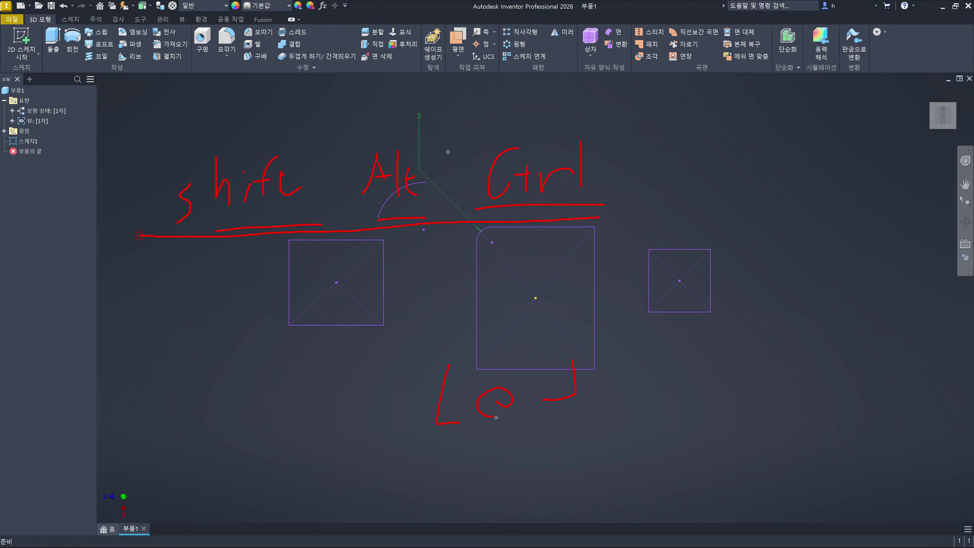
drag(447, 458, 442, 458)
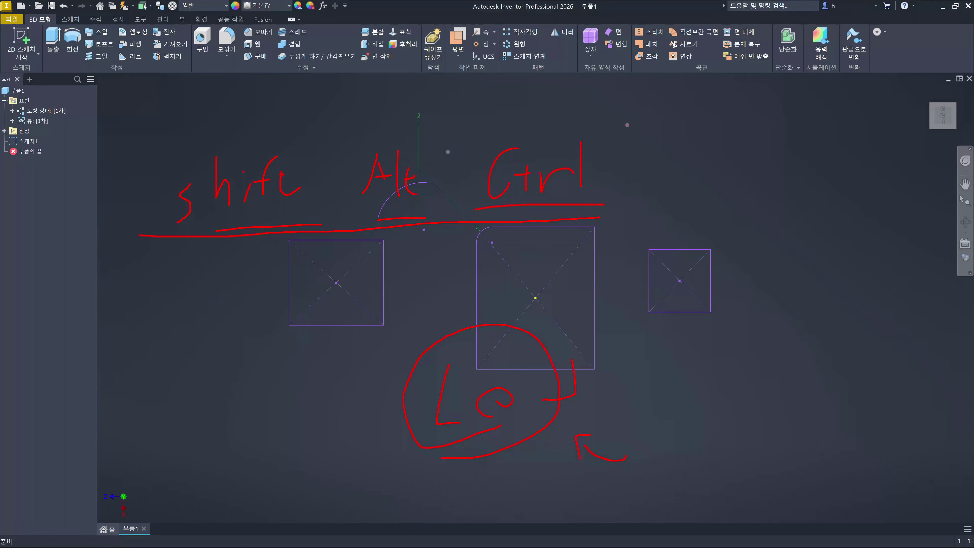
drag(628, 125, 597, 170)
mouse_move(655, 125)
mouse_down()
mouse_move(639, 178)
mouse_move(618, 180)
mouse_up()
mouse_move(725, 178)
mouse_down()
mouse_move(731, 233)
mouse_move(758, 208)
mouse_move(789, 213)
mouse_up()
drag(803, 229, 805, 172)
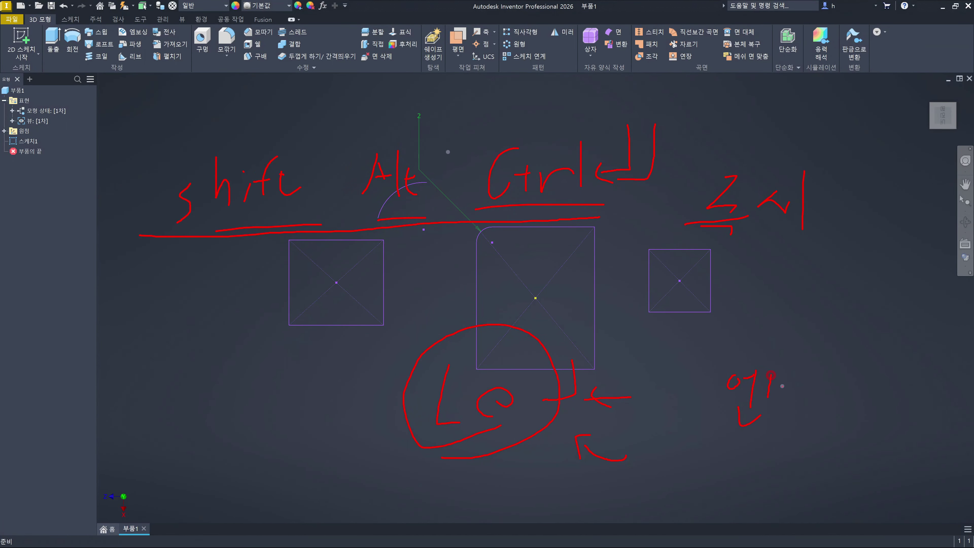
drag(783, 385, 795, 407)
mouse_move(130, 129)
mouse_down()
mouse_move(124, 176)
mouse_move(771, 274)
mouse_move(846, 125)
mouse_move(138, 108)
mouse_up()
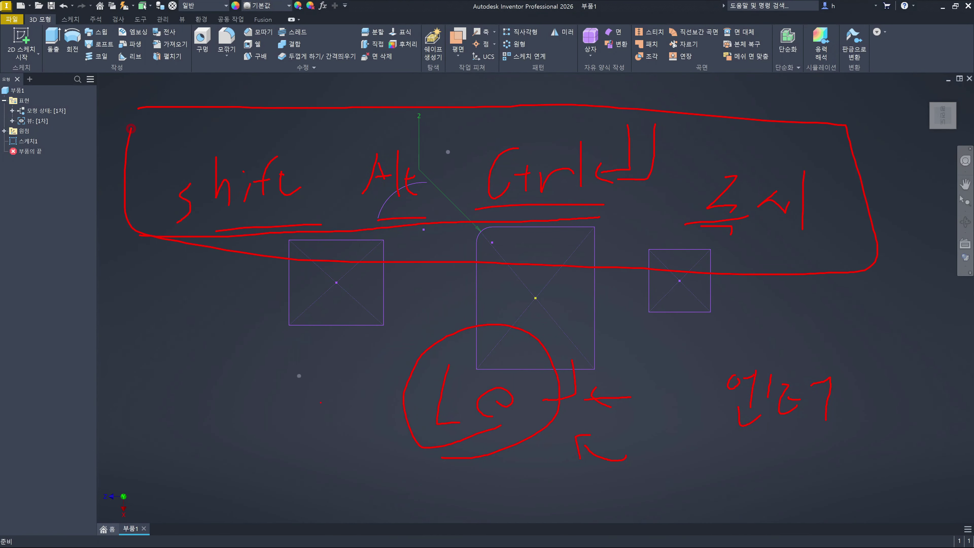
drag(316, 264, 336, 284)
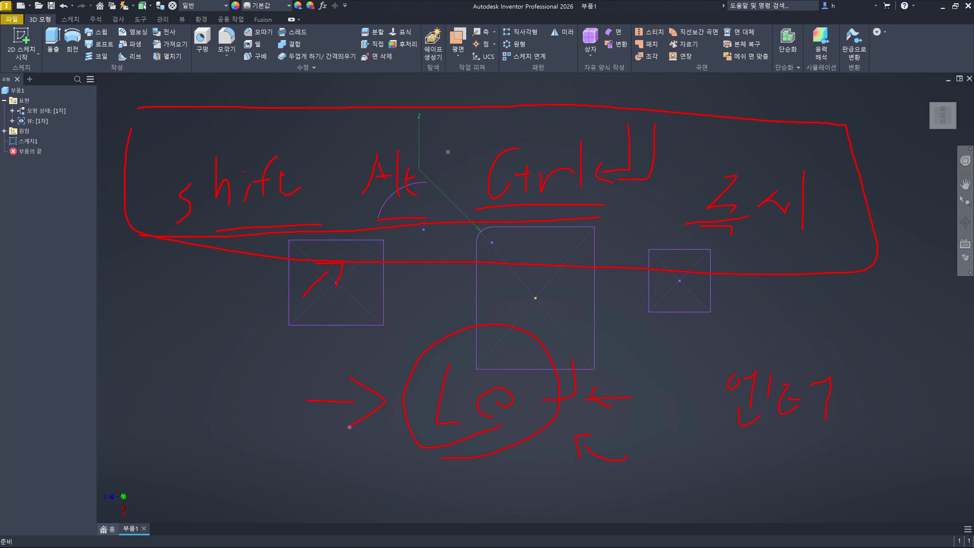
key(Escape)
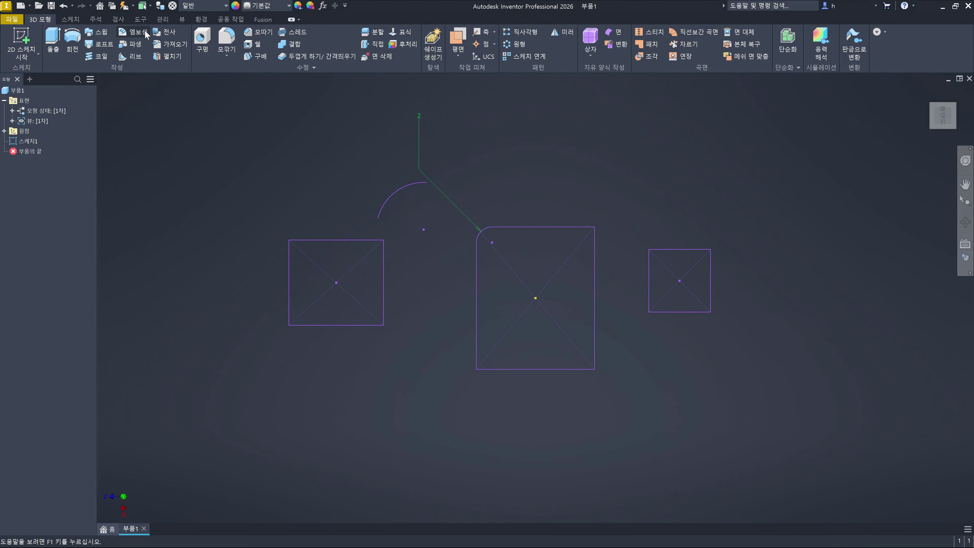
Open the keyboard customization settings and enable the use of default multi-character command aliases
click(141, 19)
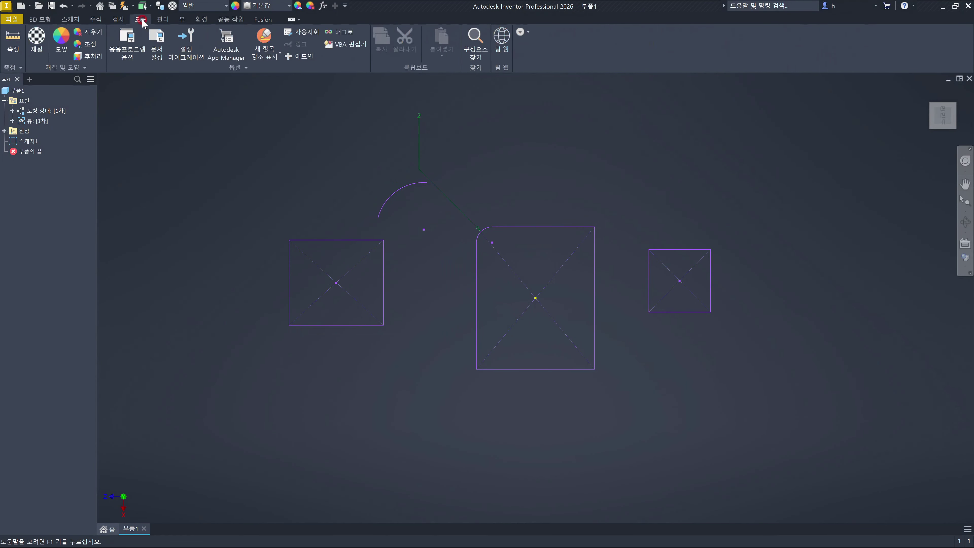
click(302, 33)
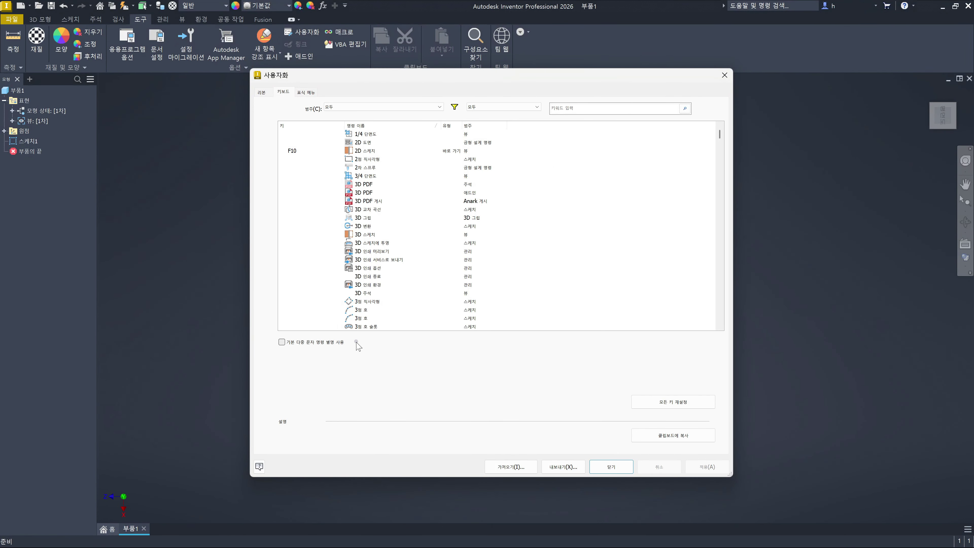
click(282, 342)
Examine the keyboard command list for the assigned aliases, especially those of the 모깎기 and 모따기 commands
scroll(330, 313, down, 20)
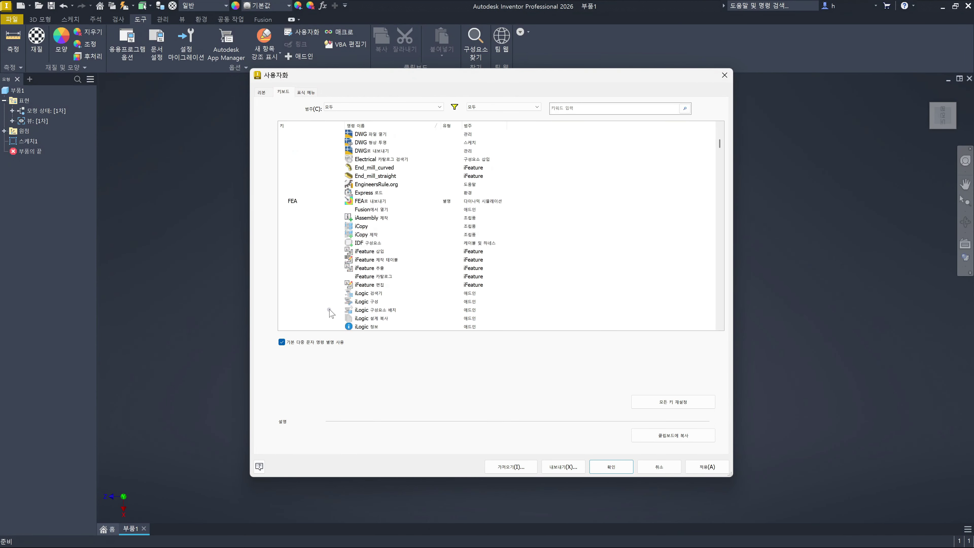
scroll(330, 313, down, 20)
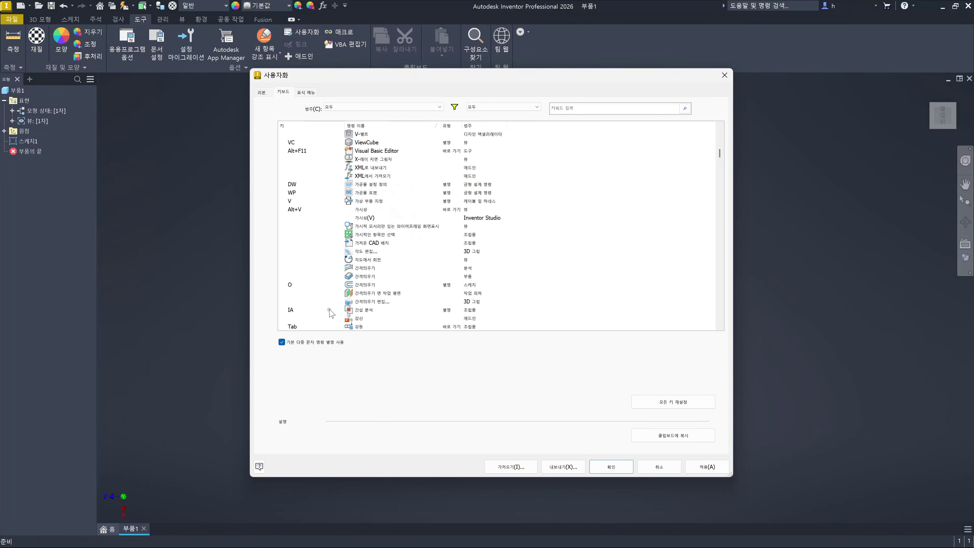
scroll(330, 313, down, 20)
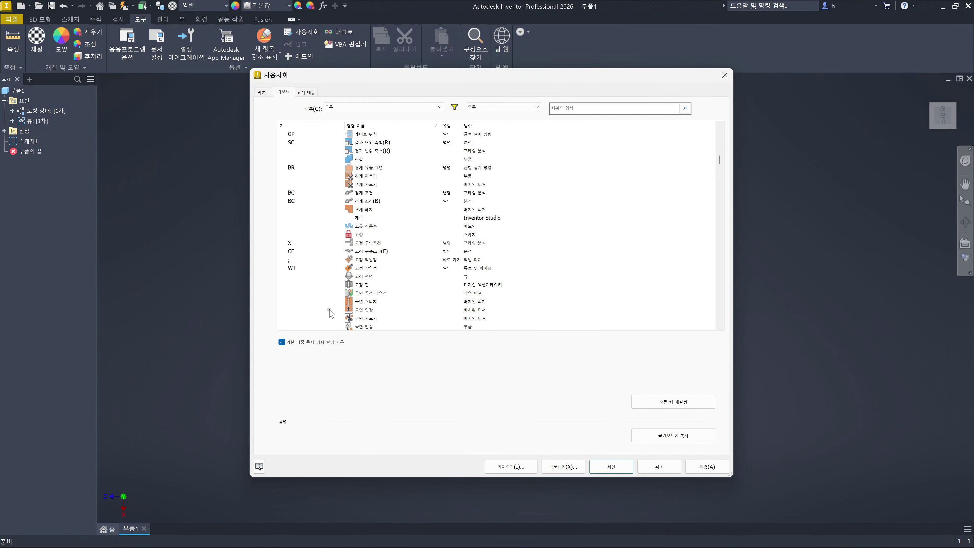
scroll(330, 313, down, 20)
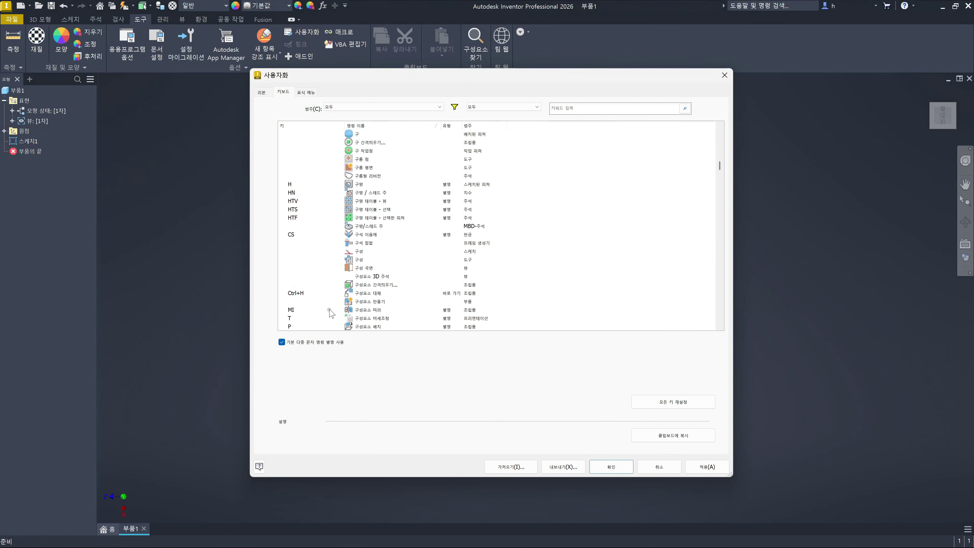
scroll(329, 313, down, 20)
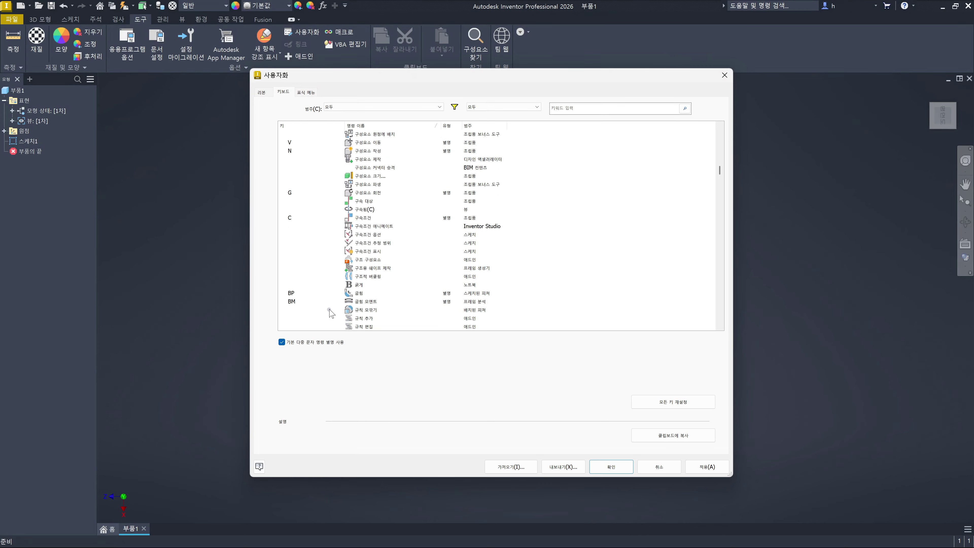
scroll(330, 313, down, 20)
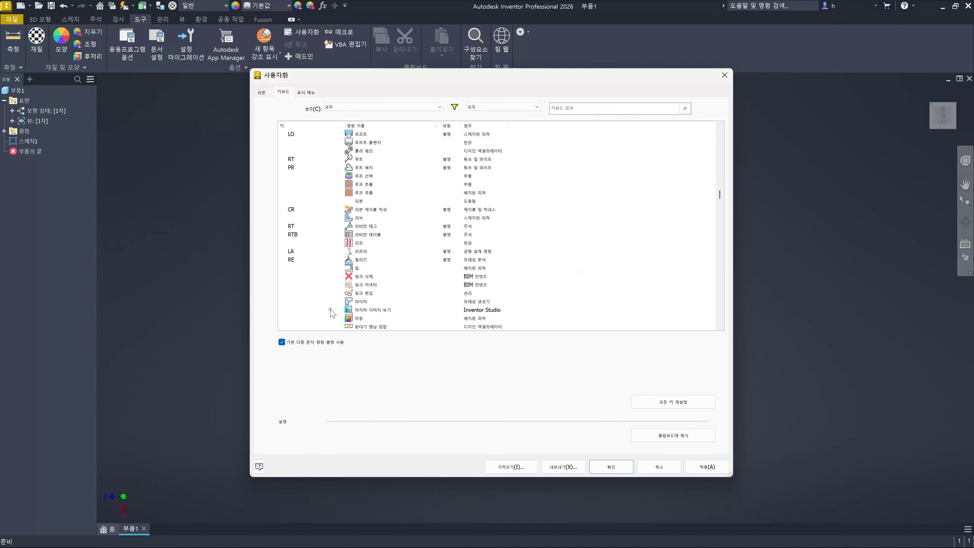
scroll(330, 313, down, 10)
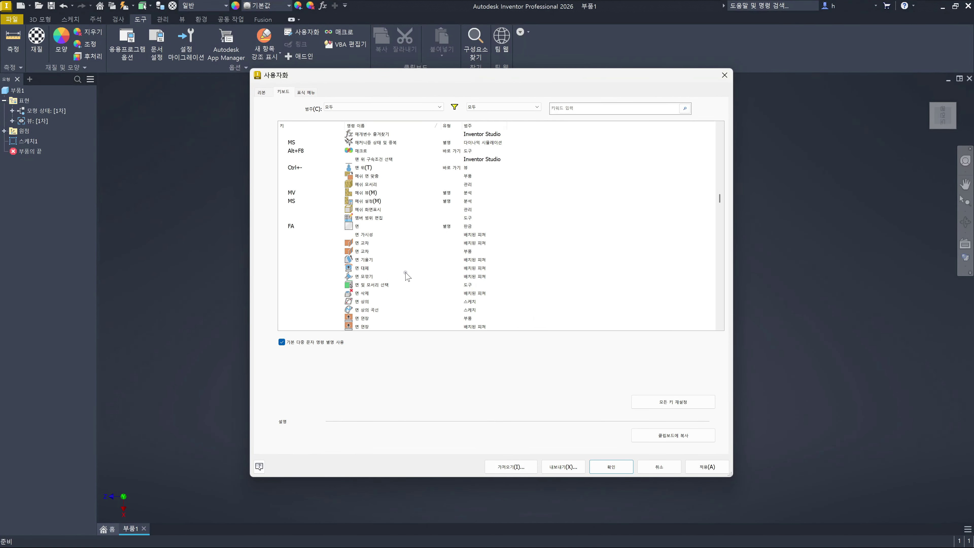
scroll(408, 275, down, 6)
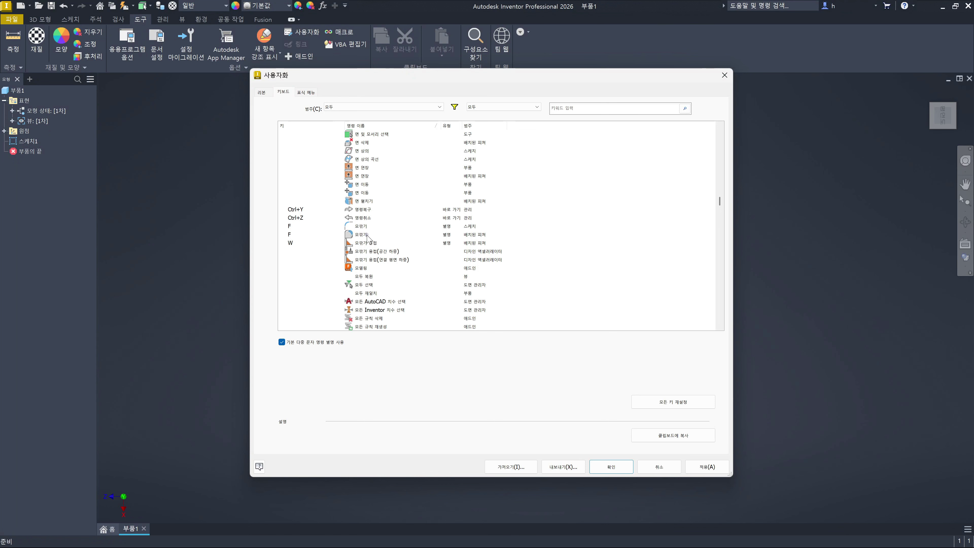
scroll(364, 236, down, 5)
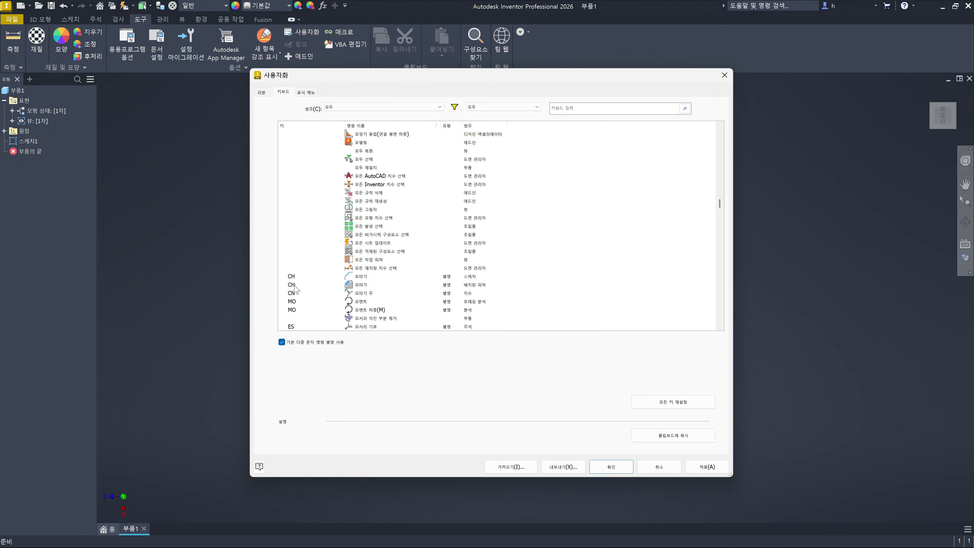
scroll(302, 289, up, 2)
scroll(303, 289, down, 3)
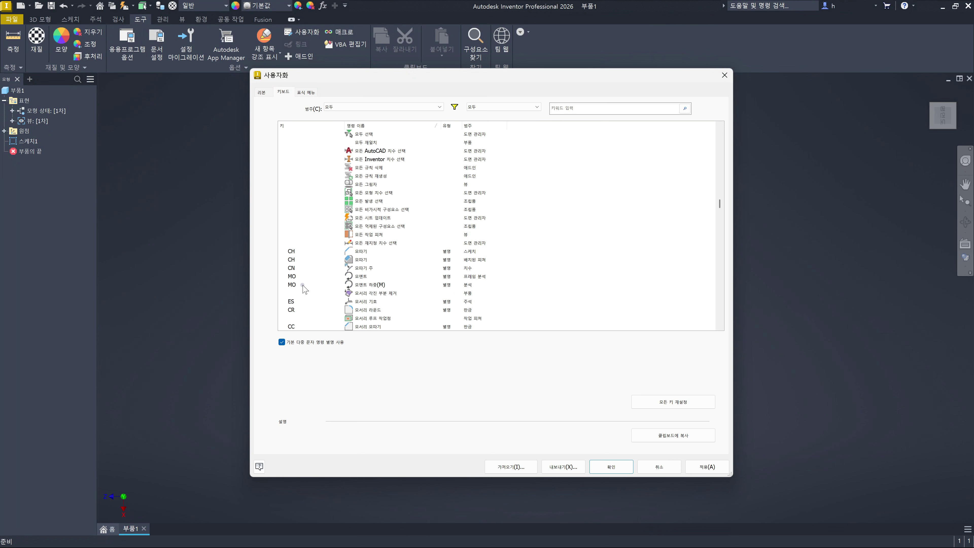
Apply the alias setting, close the customization settings, and open 스케치1 for editing
click(712, 470)
click(618, 468)
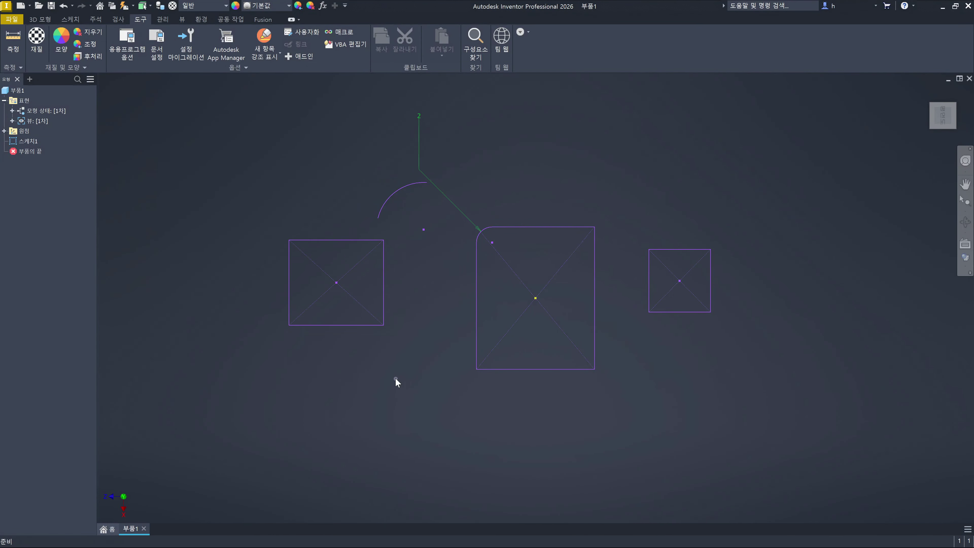
double_click(24, 142)
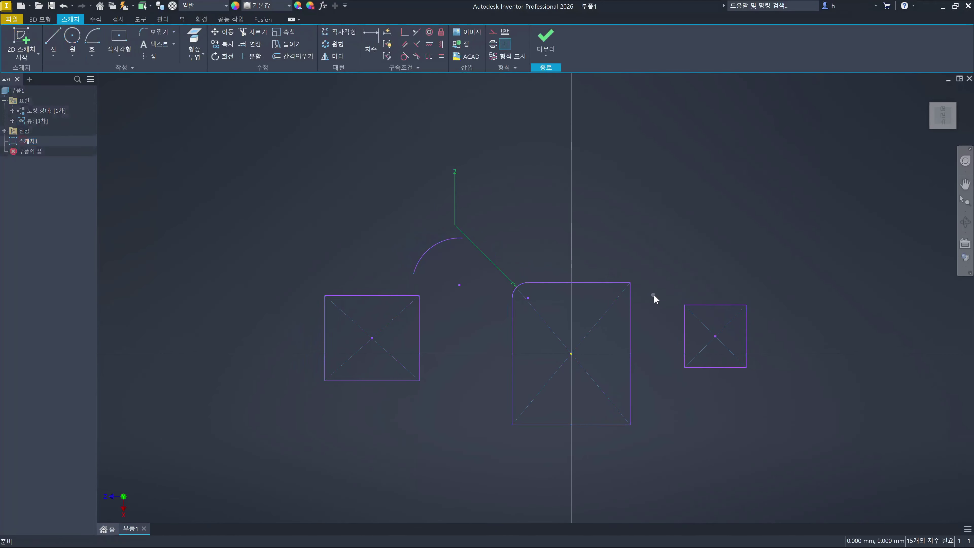
click(653, 295)
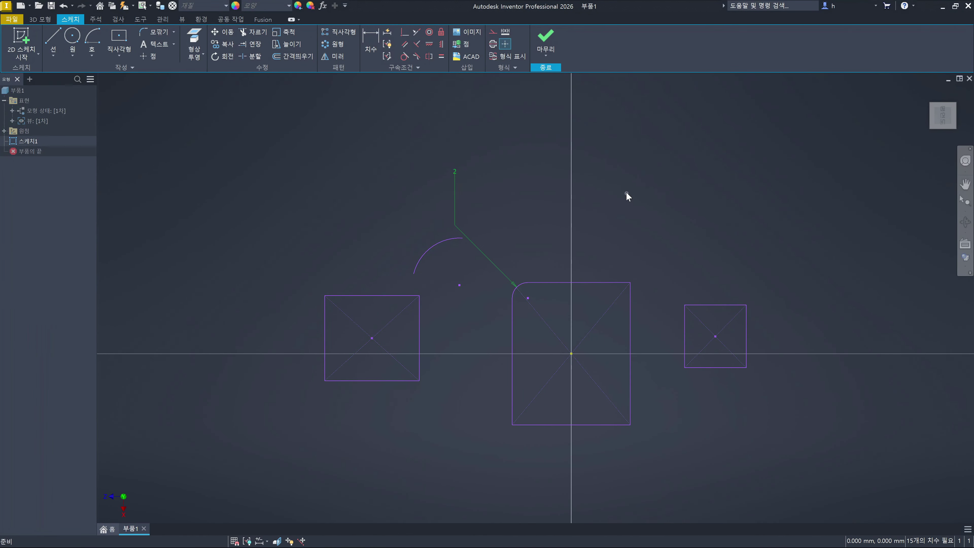
Try launching the sketch 모따기 command repeatedly with its alias CH, cancelling it each time
text(ch)
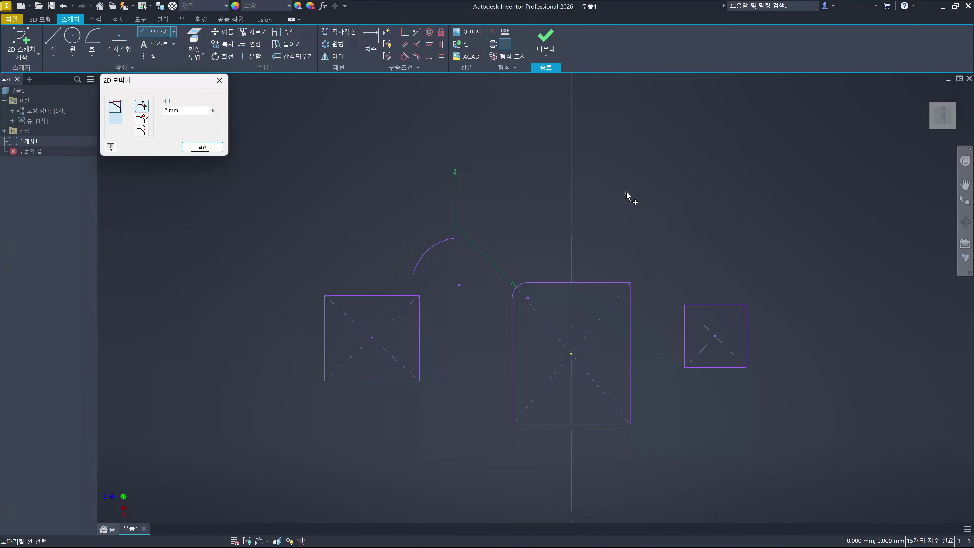
key(Escape)
text(ch)
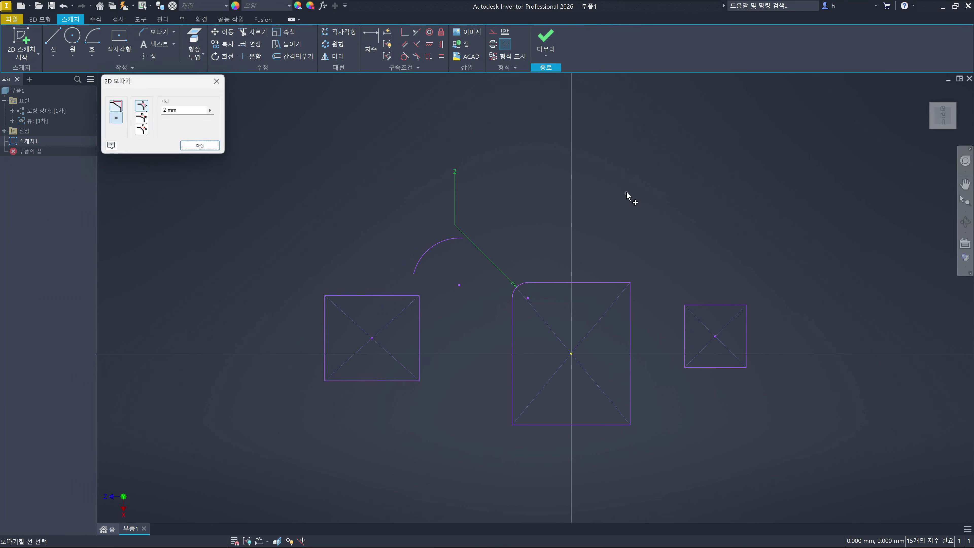
key(Escape)
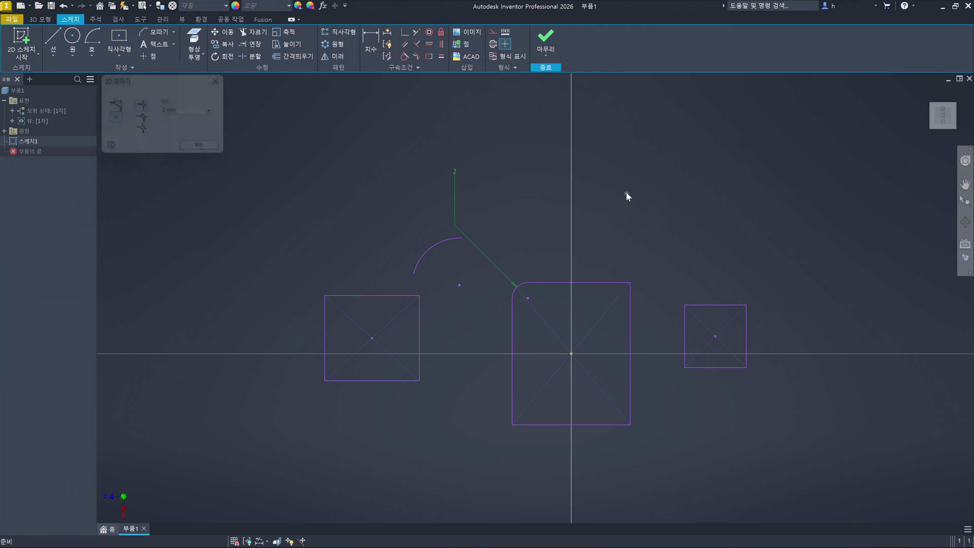
text(c)
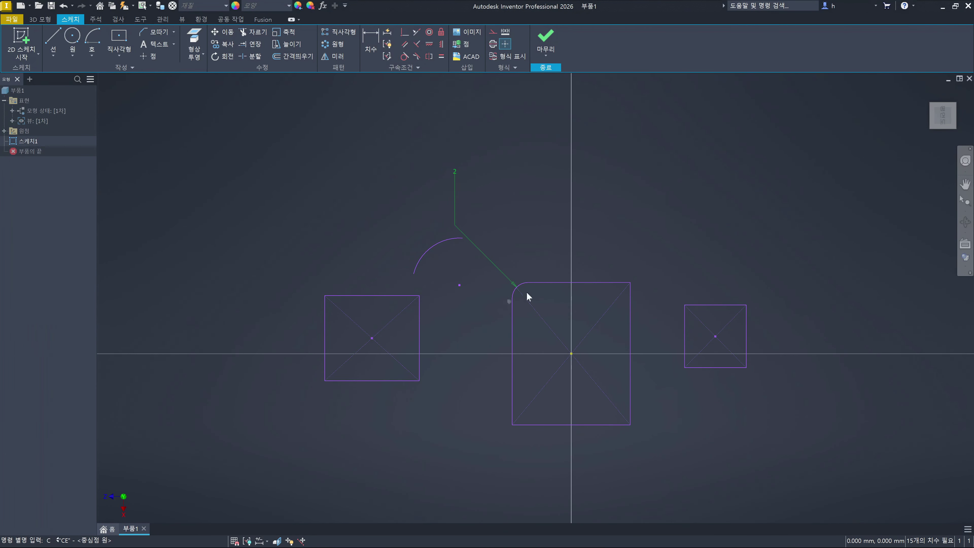
key(Escape)
text(ch)
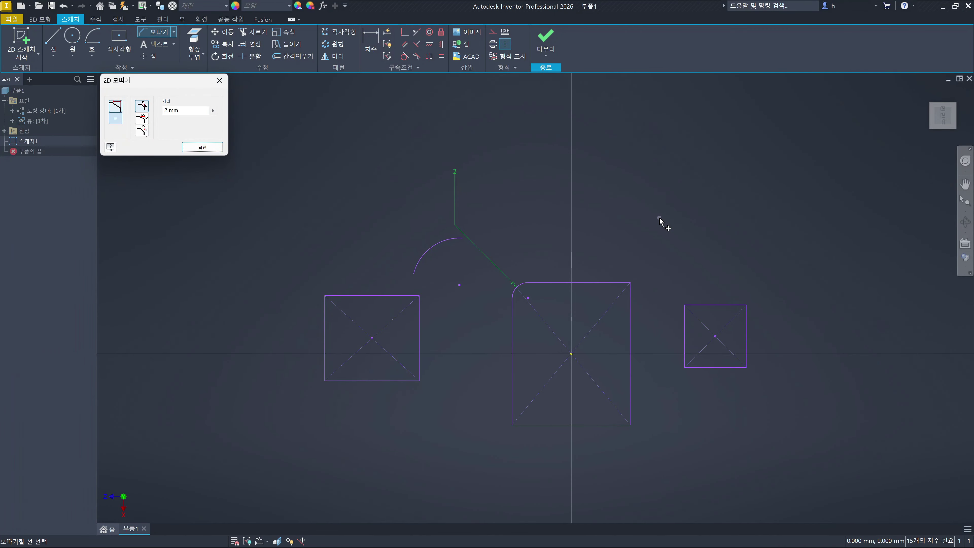
key(Escape)
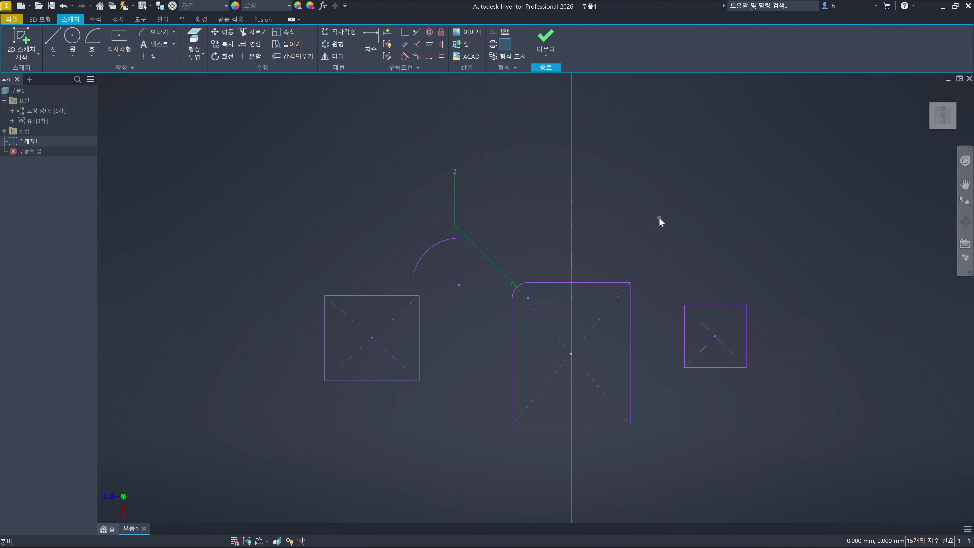
Try running the sketch 모따기 command by confirming its alias CH and repeating the last command, without chamfering anything
text(ch)
key(Return)
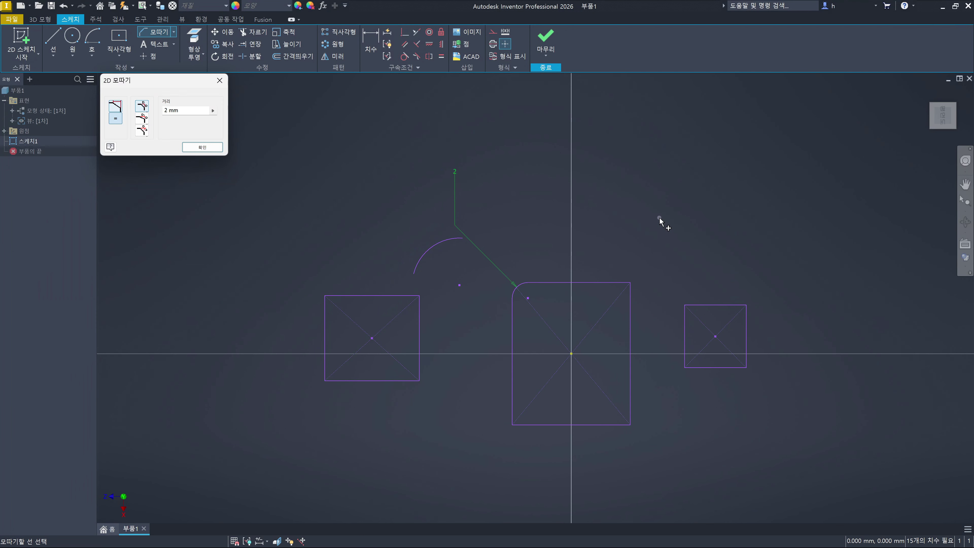
key(Escape)
key(space)
key(Escape)
Try the circle alias C, placing a circle center at about X 19.4 mm, Y 24.4 mm, and cancel the circle
key(c)
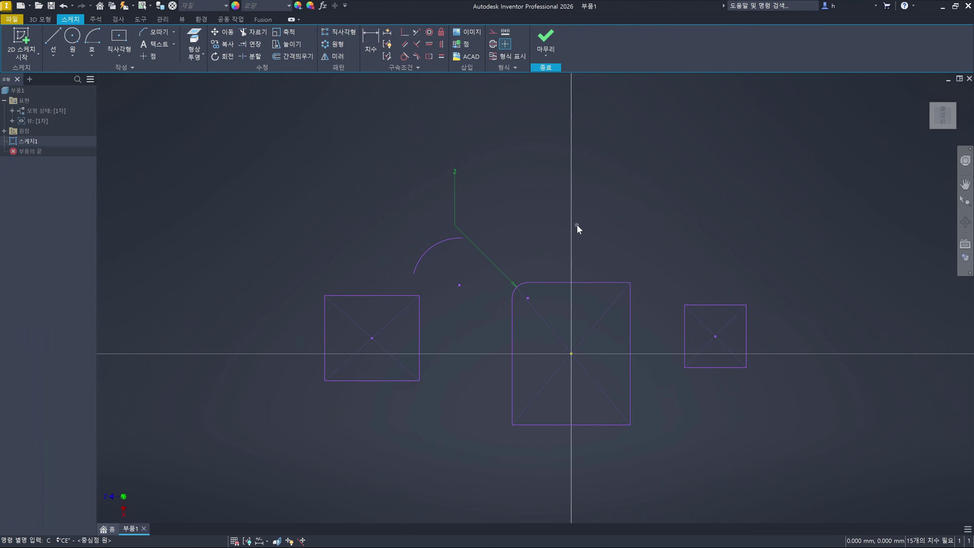
click(62, 541)
click(630, 202)
text(c)
click(616, 224)
click(524, 188)
text(e)
key(Escape)
key(c)
key(Return)
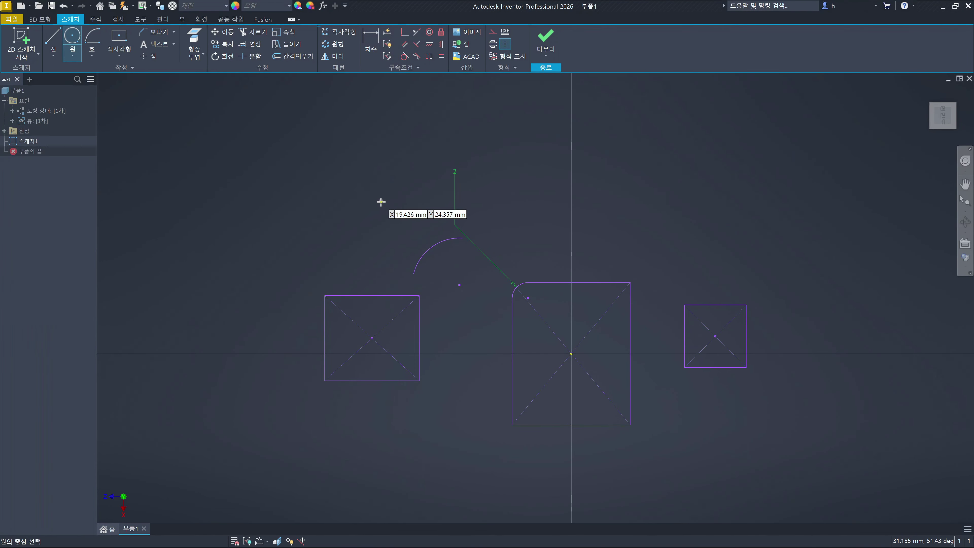
click(381, 201)
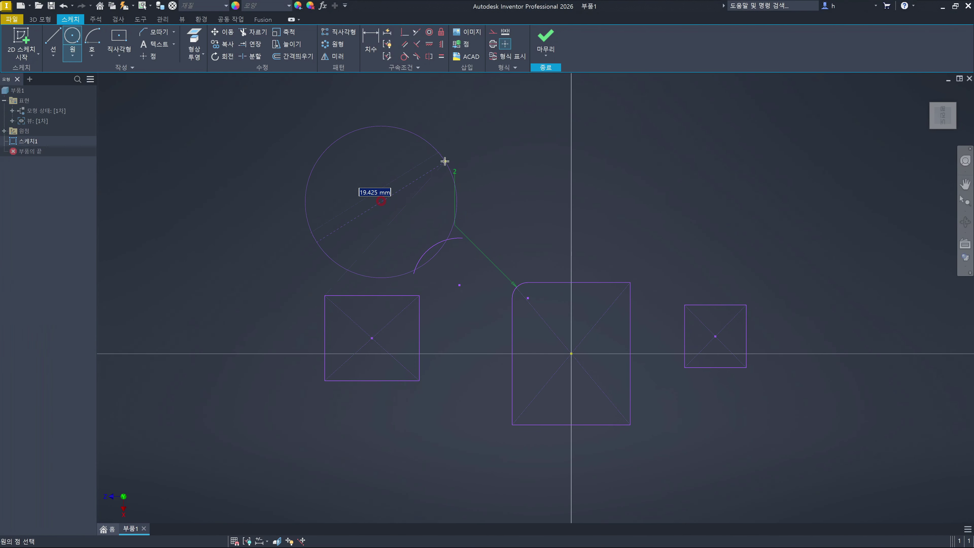
key(Escape)
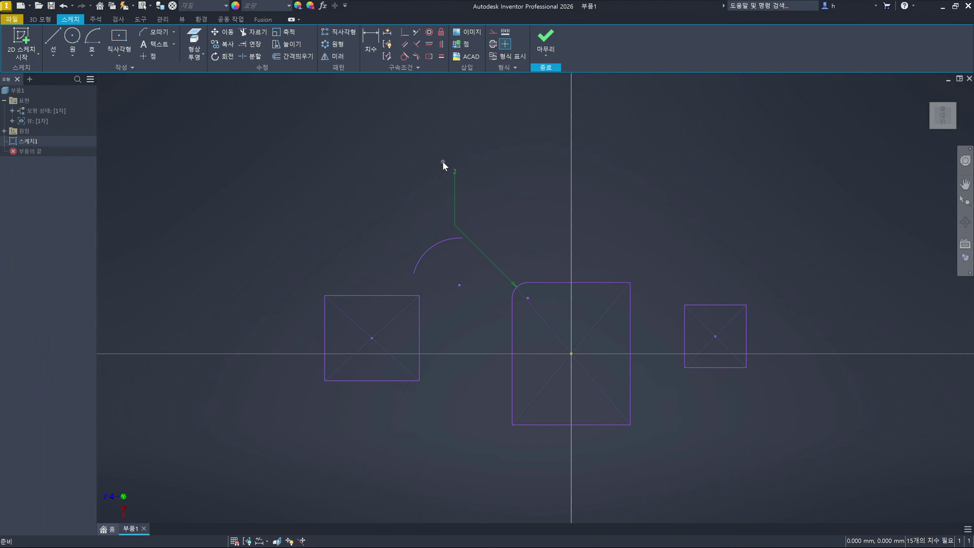
Try launching Extrude from inside 스케치1 with the alias E, and cancel it
key(e)
key(Return)
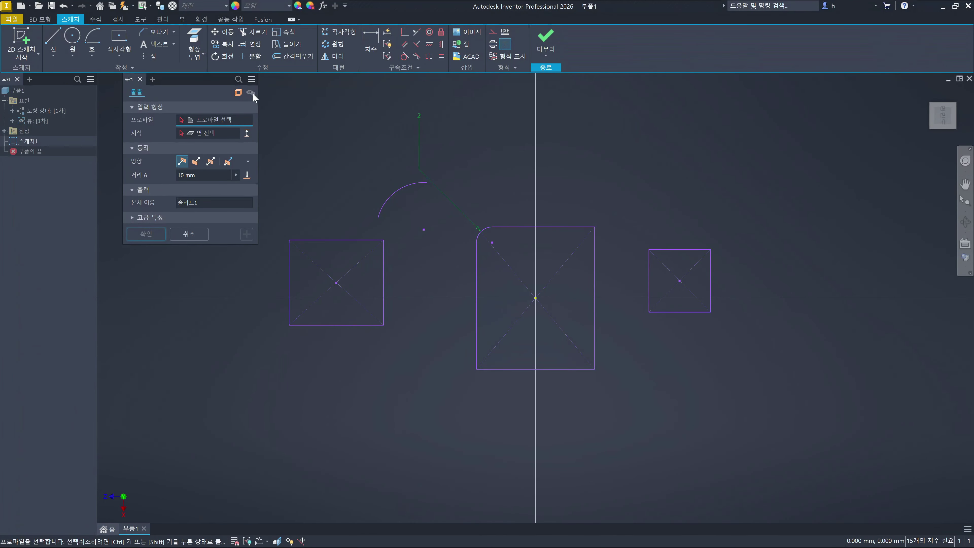
key(Escape)
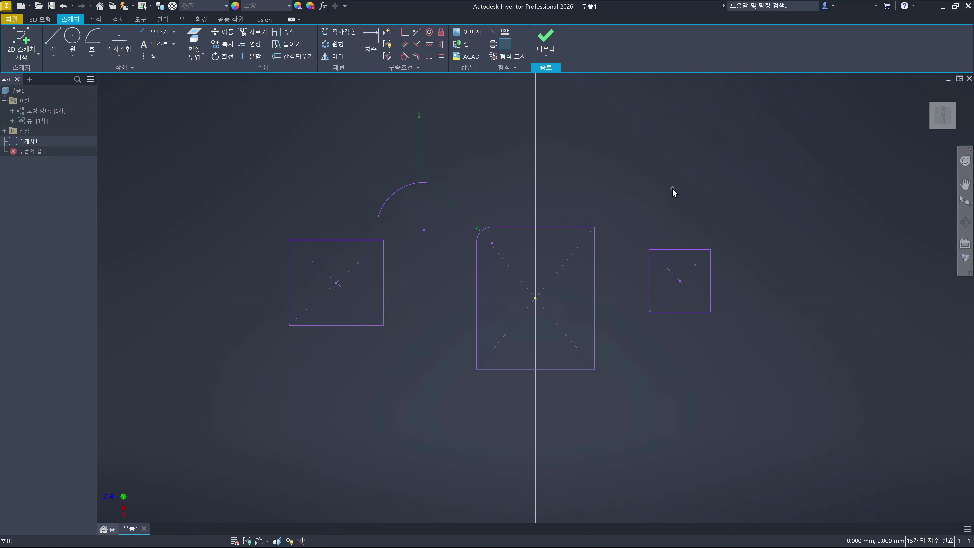
Launch the sketch 모따기 command with its keyboard shortcut, cancel it, and finish 스케치1
middle_drag(661, 195, 675, 289)
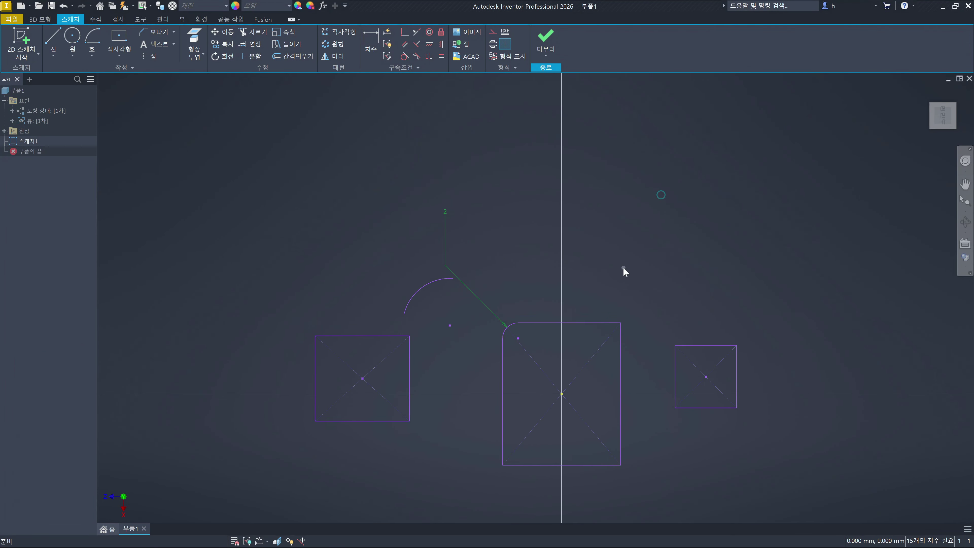
key(ctrl+shift+k)
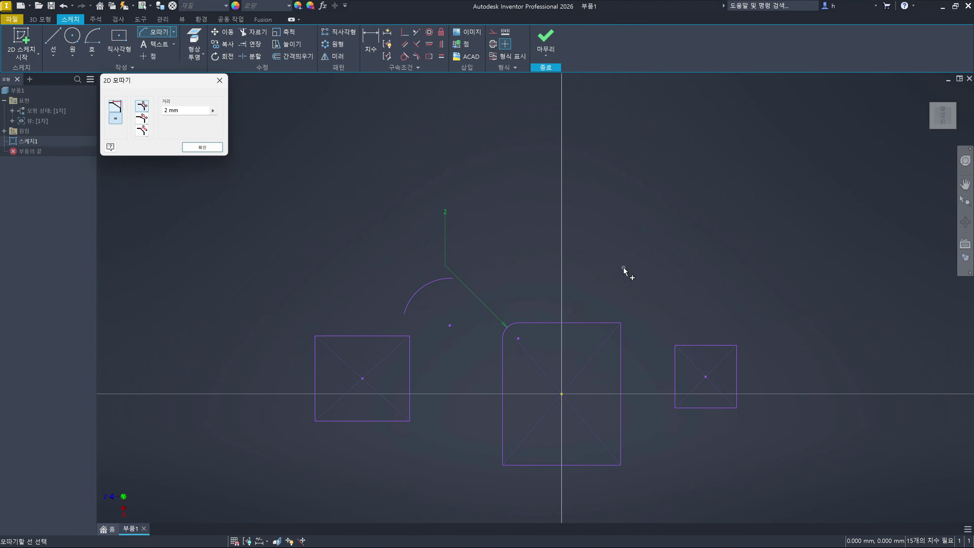
key(Escape)
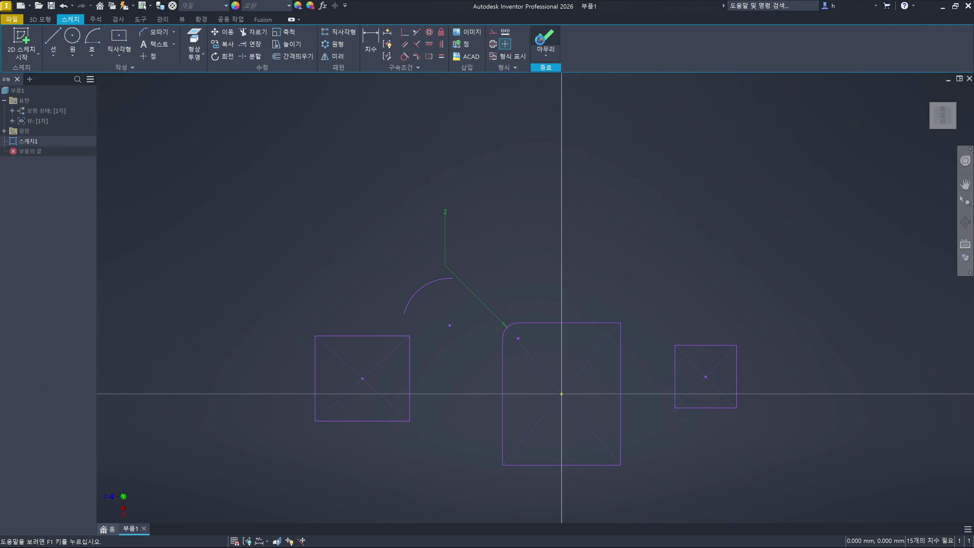
shift+middle_drag(593, 81, 602, 222)
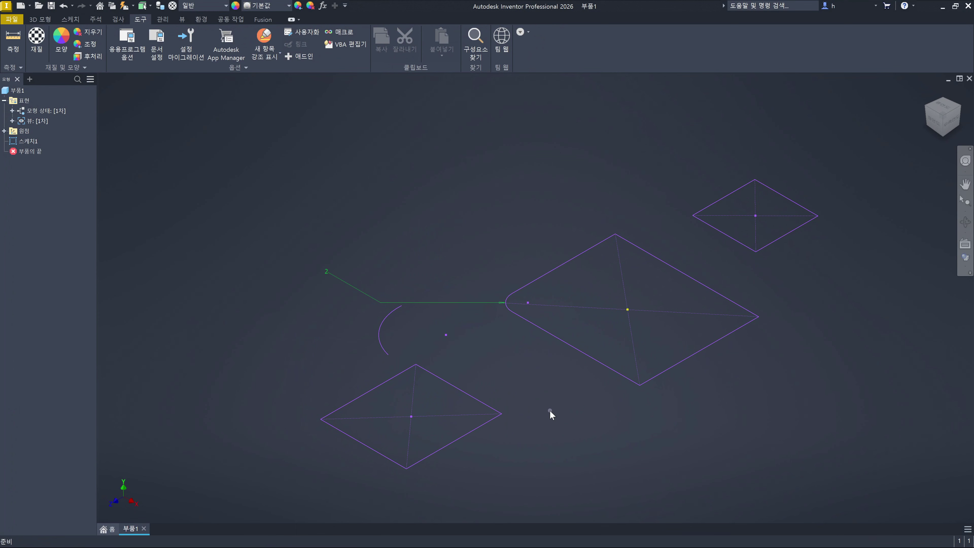
Try launching Extrude outside the sketch with the alias E, leaving it without selecting a profile
key(e)
key(Return)
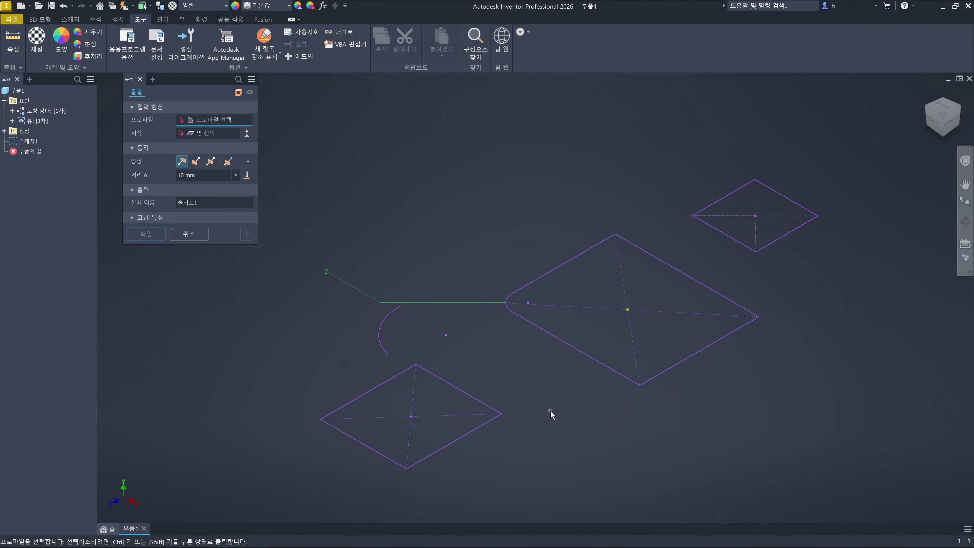
key(Escape)
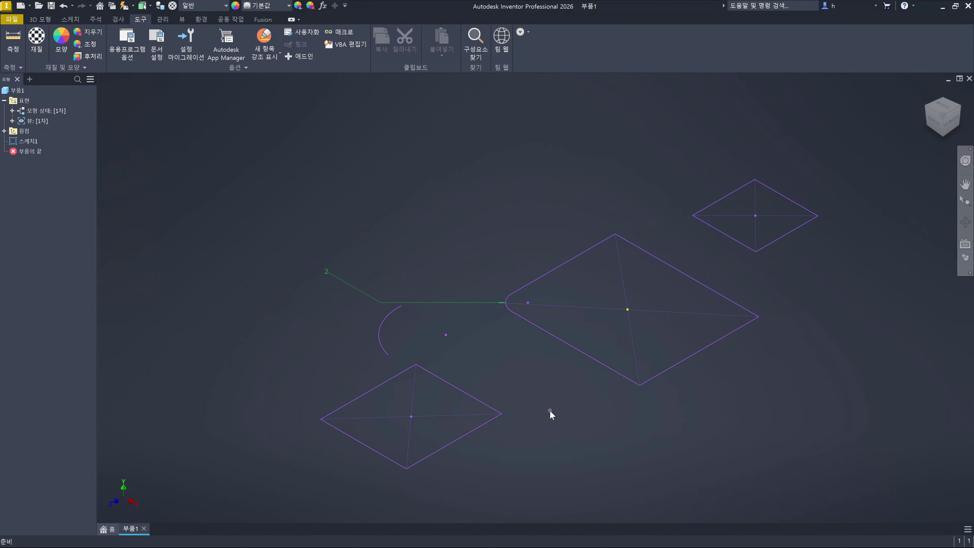
key(e)
key(Return)
click(399, 147)
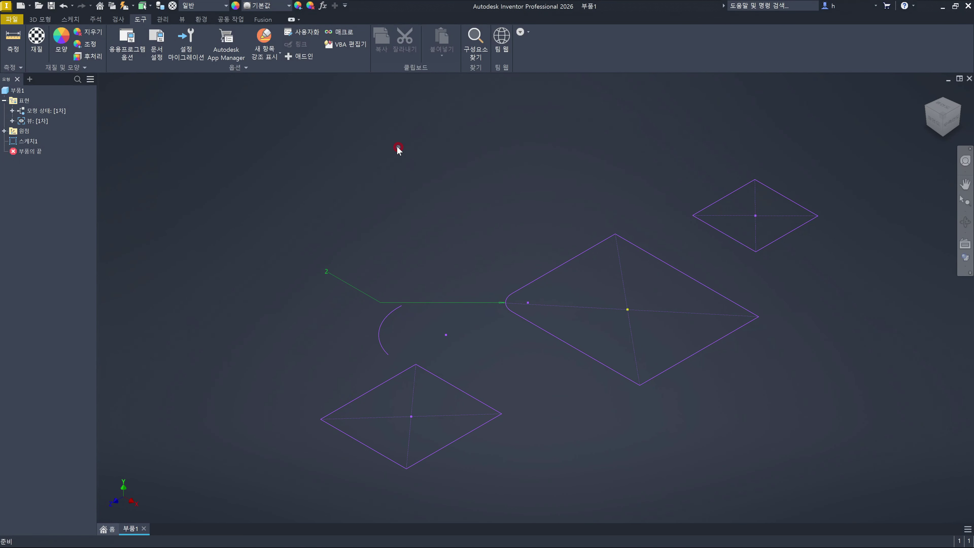
Turn off the default multi-character command aliases (기본 다중 문자 명령 별명 사용) in the keyboard customization, and apply the change
click(295, 34)
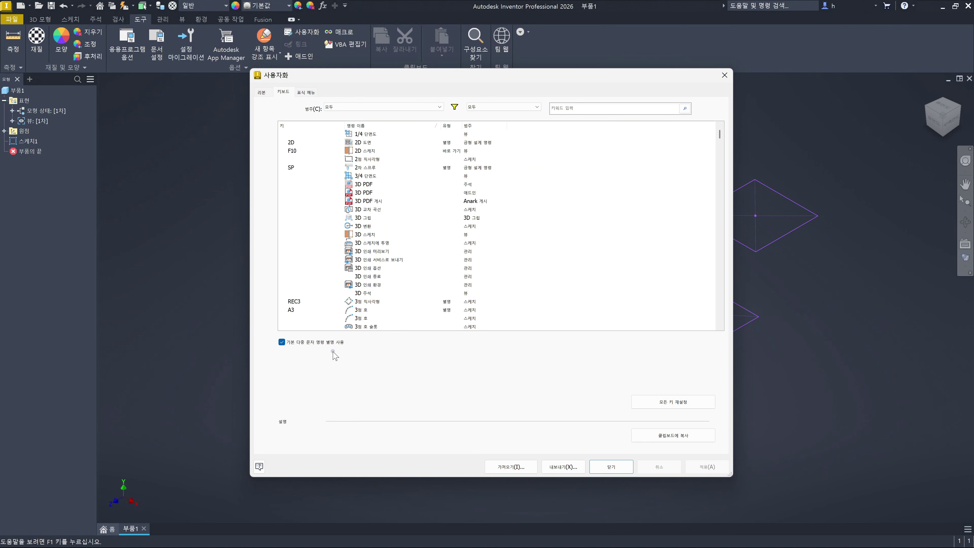
click(281, 342)
click(708, 467)
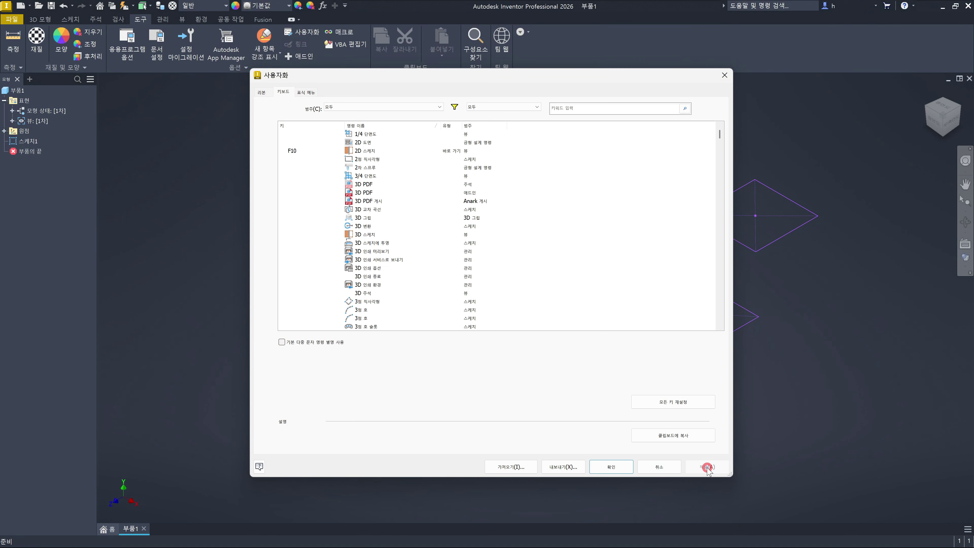
click(611, 467)
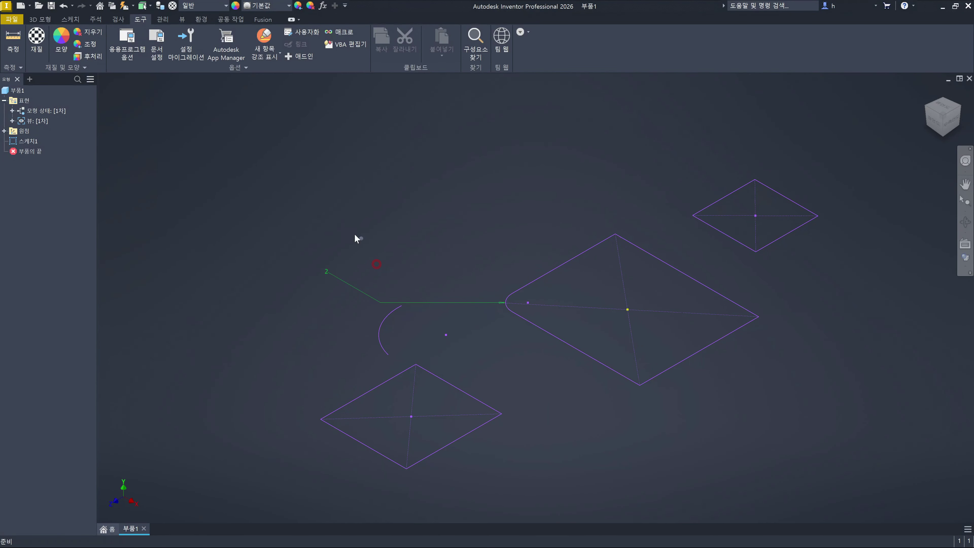
Examine the marking menu and overflow menu of the part environment alongside the 3D modeling commands, and dismiss them
click(45, 20)
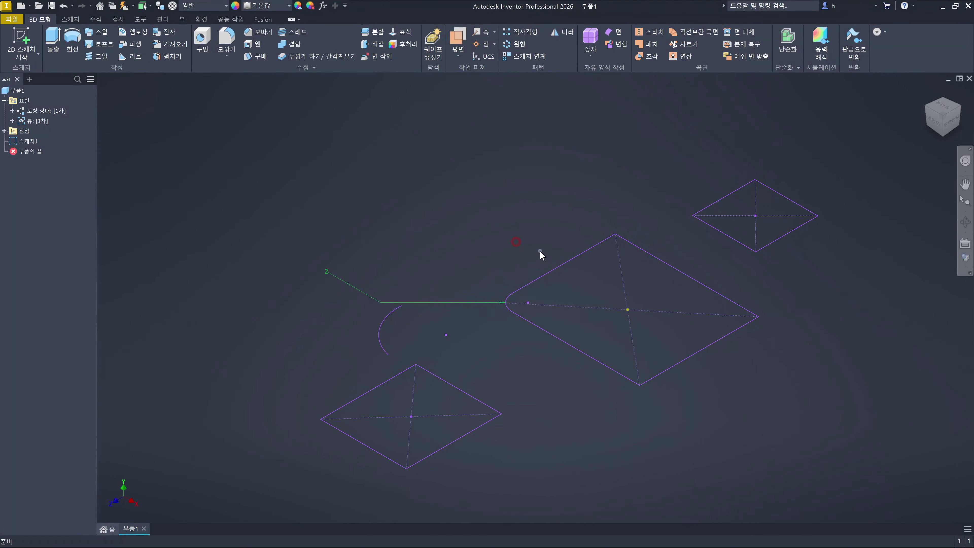
middle_drag(540, 251, 484, 236)
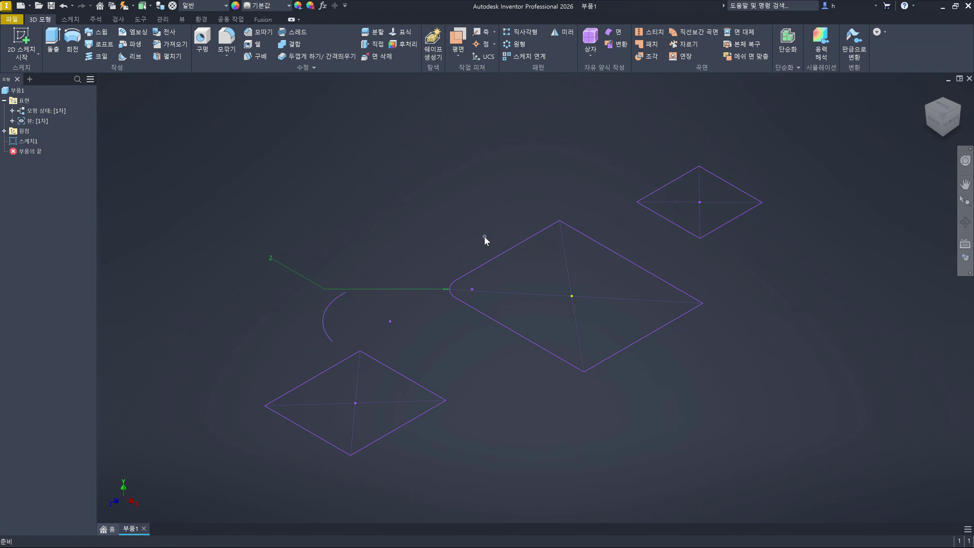
right_click(430, 211)
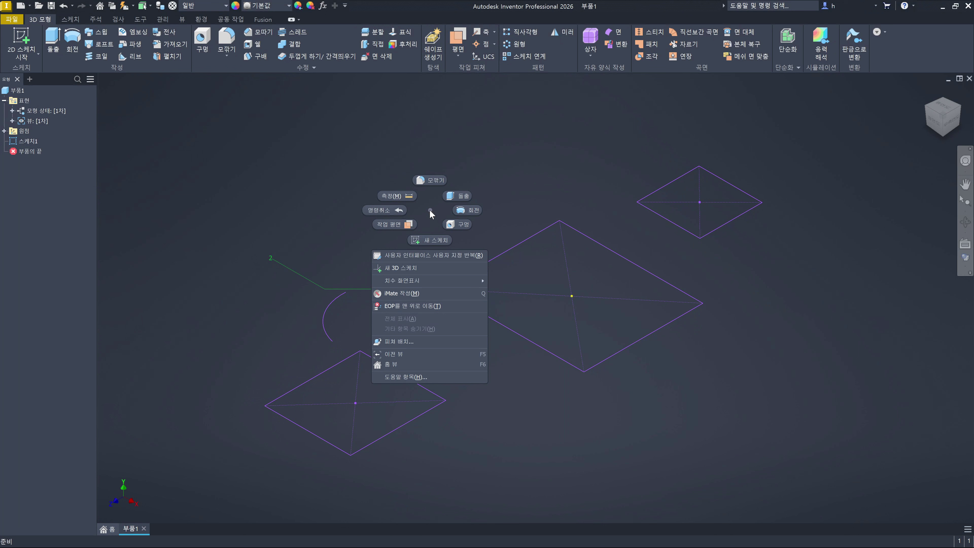
mouse_move(366, 246)
mouse_down()
mouse_move(420, 337)
mouse_move(504, 408)
mouse_up()
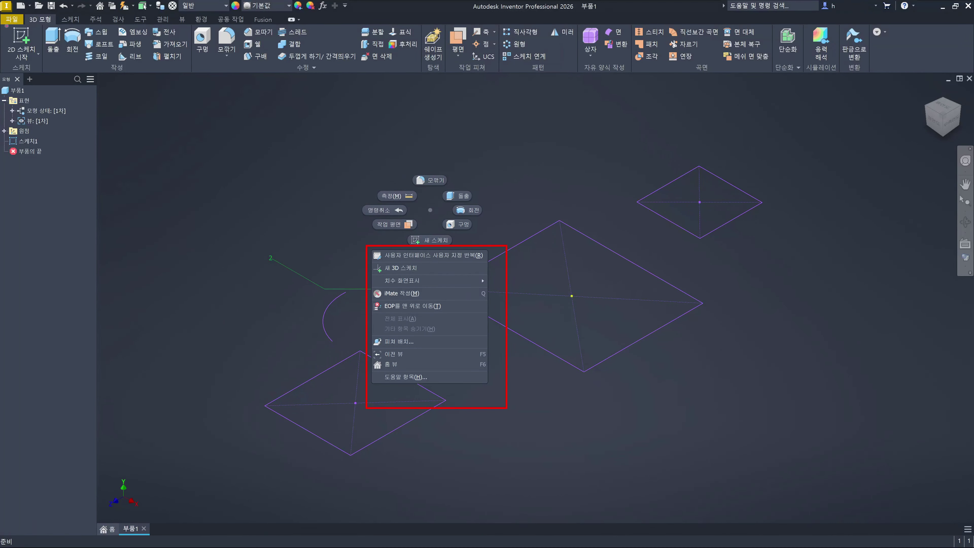
mouse_move(5, 25)
mouse_down()
mouse_move(26, 53)
mouse_move(394, 79)
mouse_move(835, 88)
mouse_up()
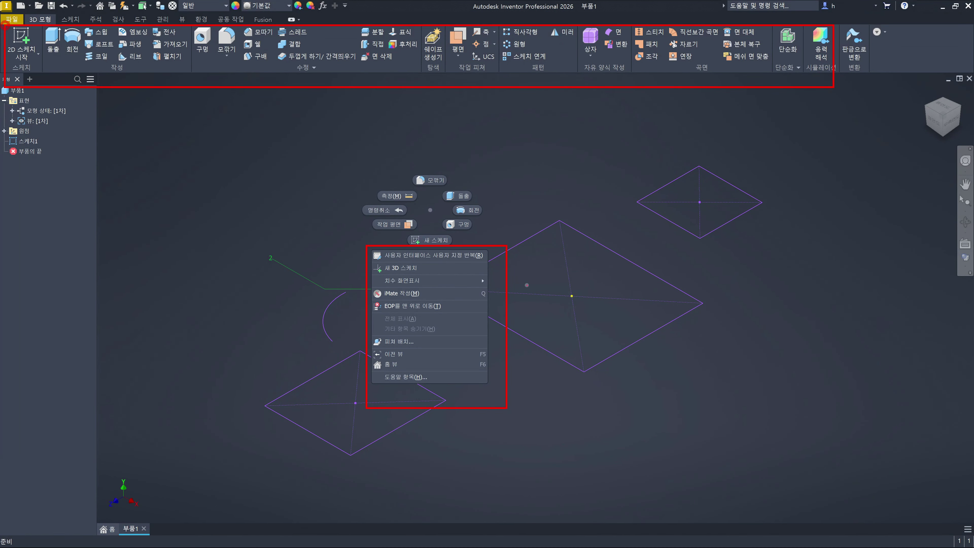
mouse_move(641, 244)
mouse_down()
mouse_move(642, 391)
mouse_move(667, 427)
mouse_move(774, 440)
mouse_up()
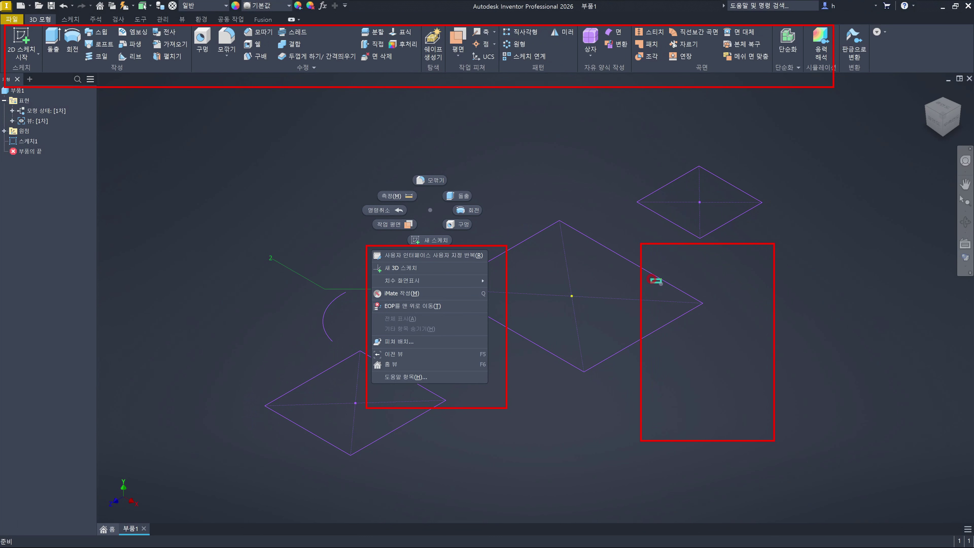
mouse_move(651, 278)
mouse_down()
mouse_move(665, 292)
mouse_move(655, 302)
mouse_move(670, 310)
mouse_up()
drag(655, 320, 668, 339)
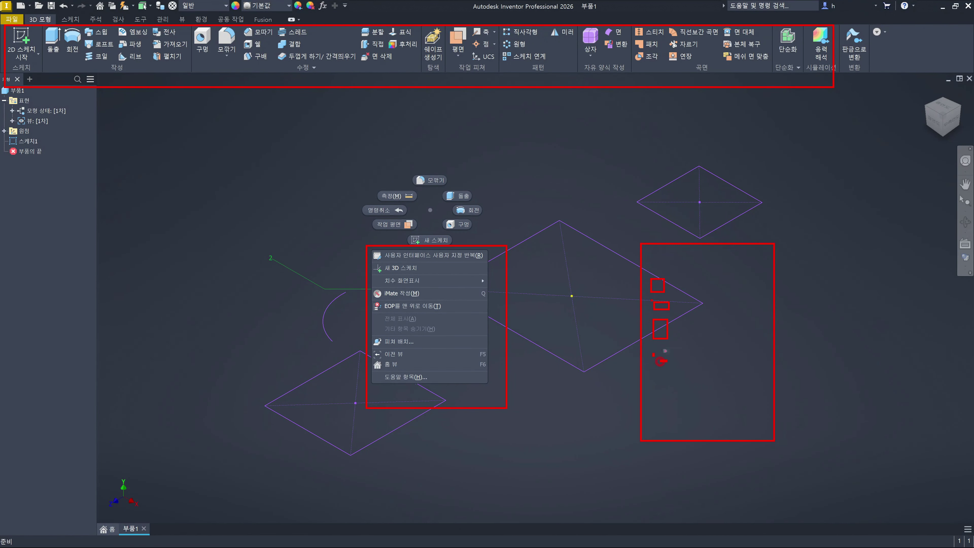
drag(621, 227, 481, 74)
drag(805, 204, 778, 242)
drag(772, 251, 795, 251)
drag(453, 79, 550, 175)
mouse_move(652, 113)
mouse_down()
mouse_move(628, 85)
mouse_move(646, 95)
mouse_up()
drag(818, 210, 771, 246)
drag(850, 402, 876, 435)
drag(773, 327, 765, 333)
drag(788, 306, 778, 314)
key(Escape)
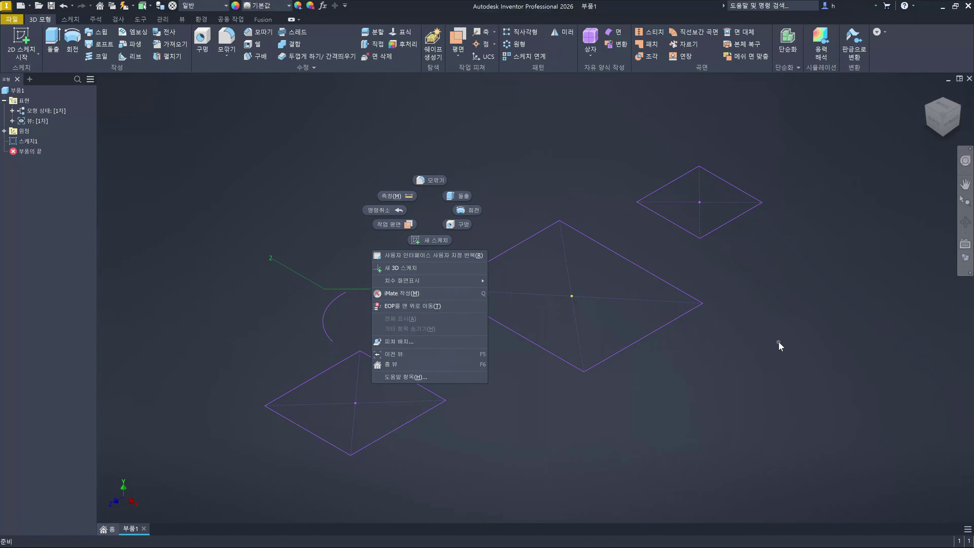
key(Escape)
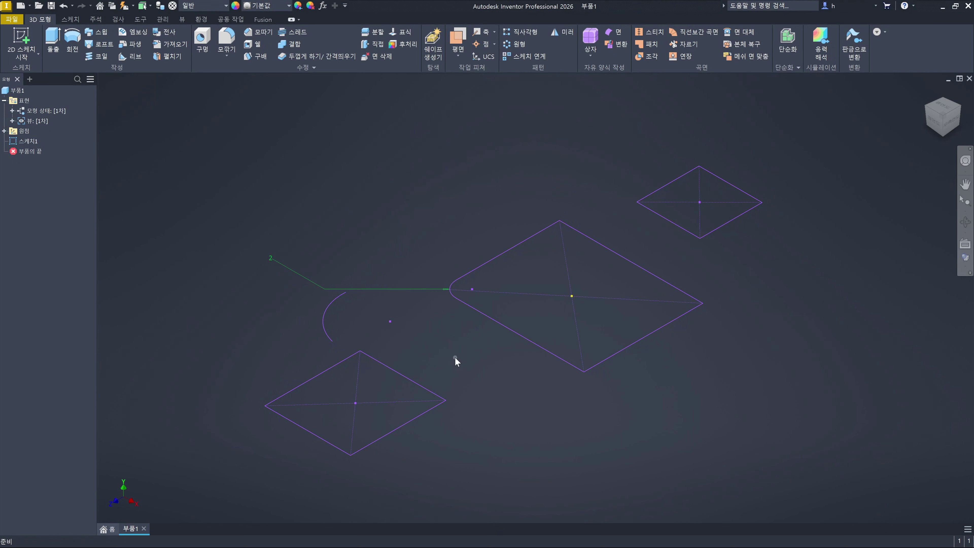
Examine the eight radial marking menu commands and their directions, such as 모깎기, 돌출, 회전, 구멍 and 새 스케치
right_click(428, 233)
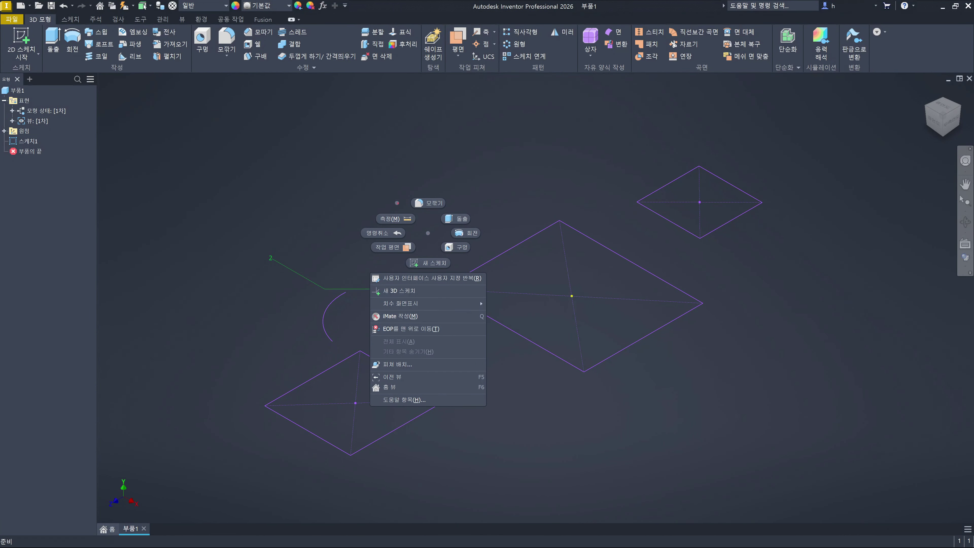
drag(373, 231, 491, 271)
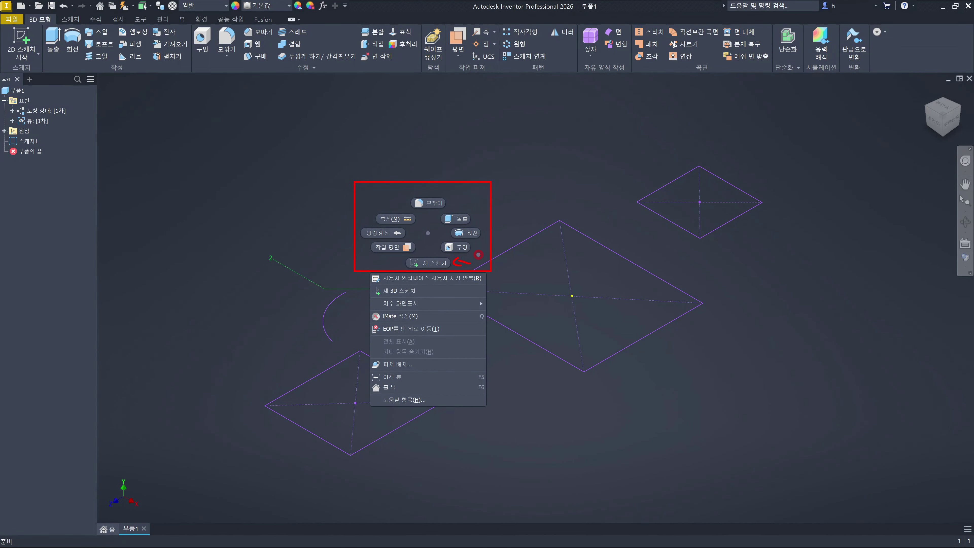
drag(479, 254, 478, 252)
drag(461, 195, 458, 198)
mouse_move(589, 149)
mouse_down()
mouse_move(589, 173)
mouse_move(648, 150)
mouse_move(640, 161)
mouse_move(662, 150)
mouse_move(674, 165)
mouse_move(716, 152)
mouse_up()
mouse_move(720, 153)
mouse_down()
mouse_move(735, 166)
mouse_move(771, 145)
mouse_move(761, 170)
mouse_move(774, 175)
mouse_up()
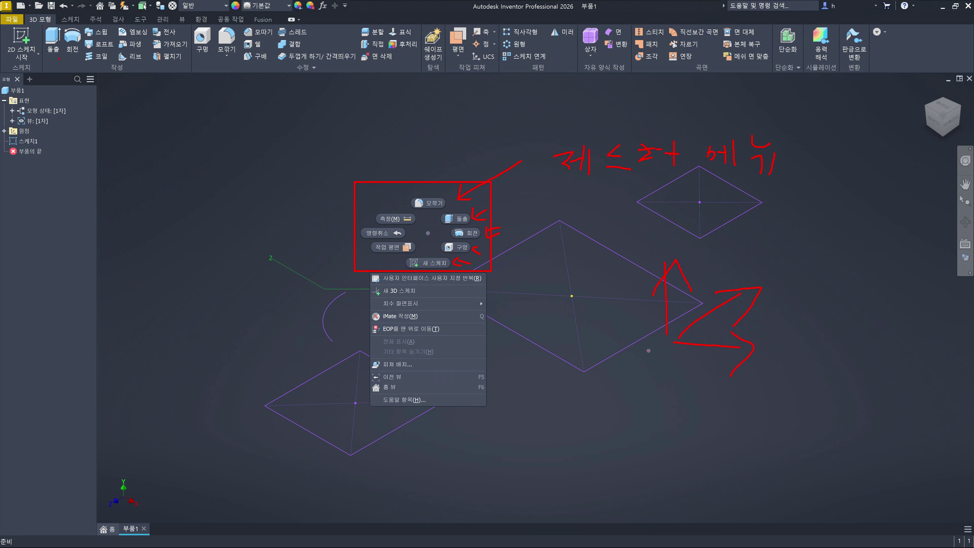
drag(675, 333, 668, 349)
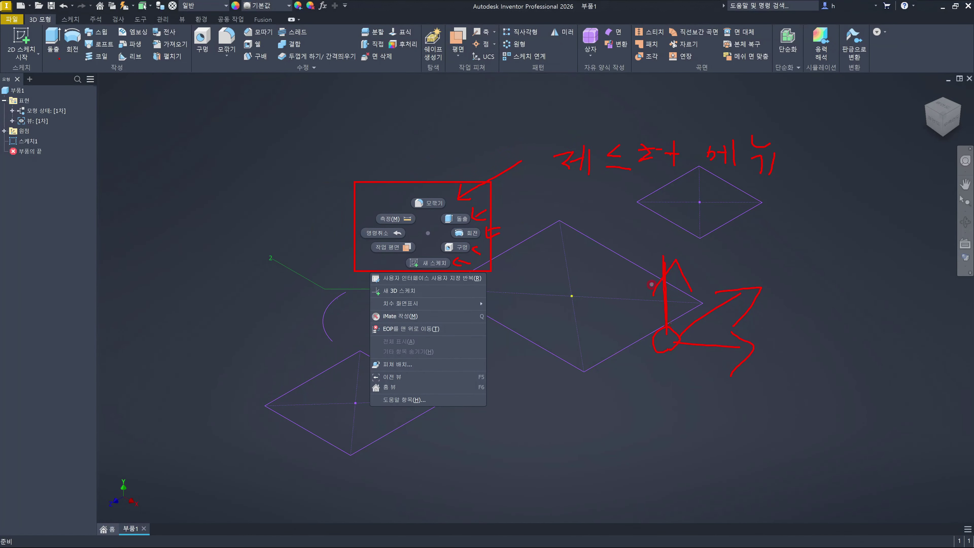
drag(728, 350, 753, 348)
mouse_move(422, 211)
mouse_down()
mouse_move(441, 209)
mouse_move(435, 229)
mouse_move(457, 216)
mouse_up()
drag(560, 250, 556, 268)
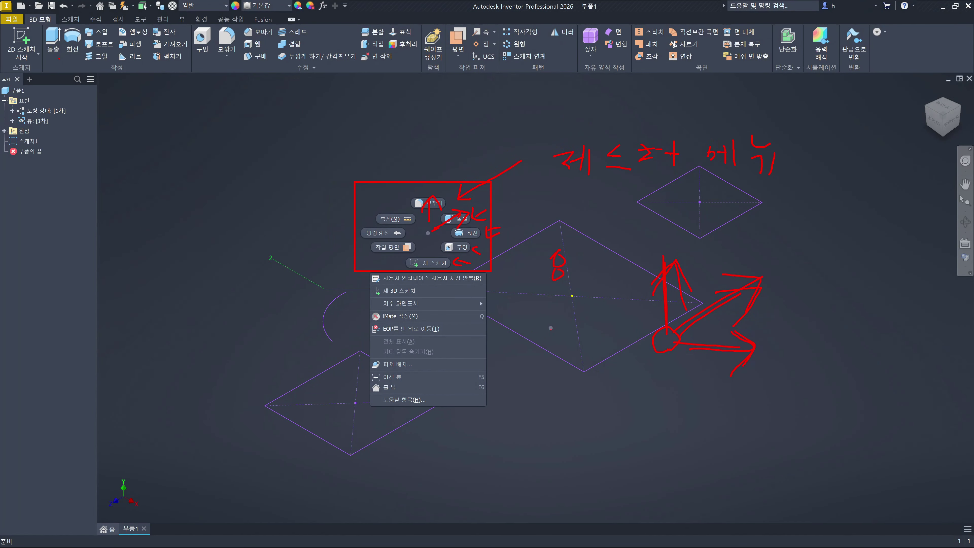
key(Escape)
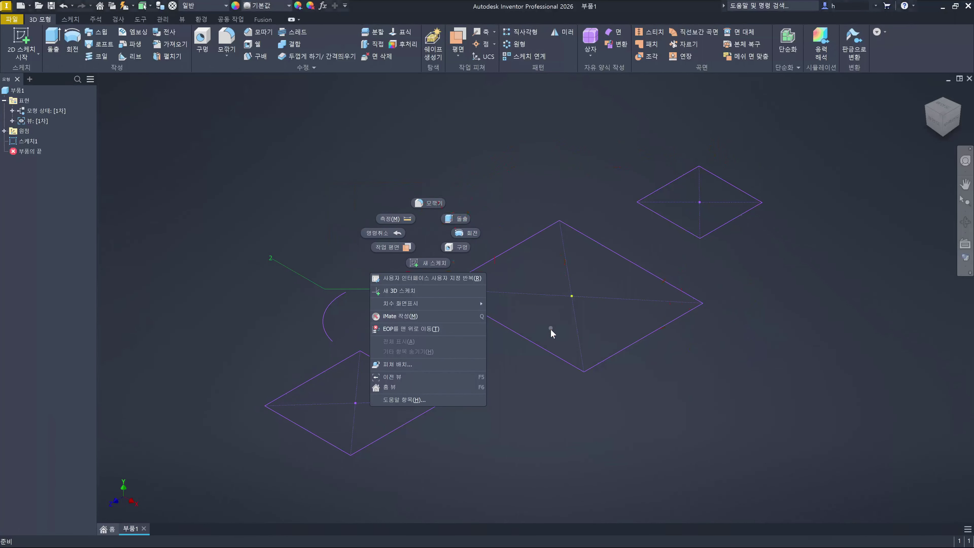
click(547, 332)
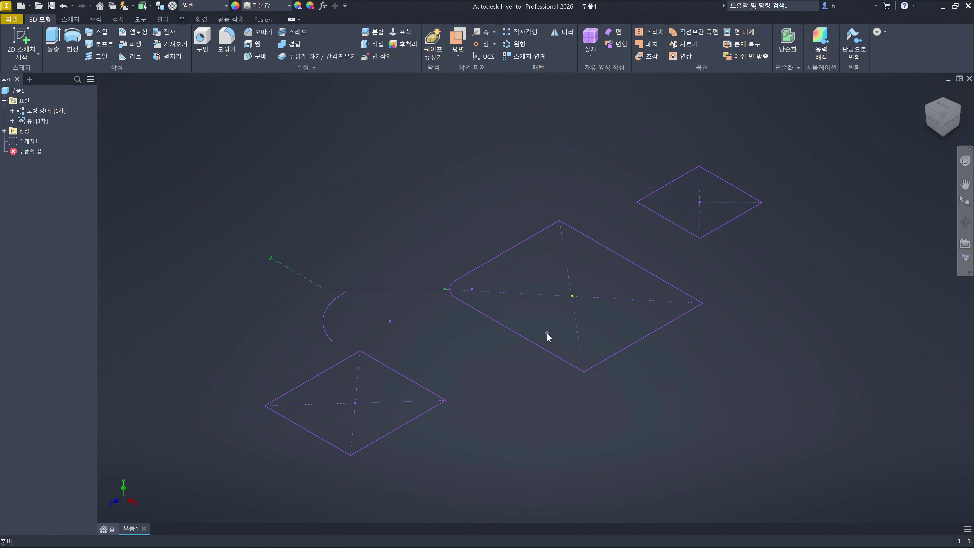
right_click(427, 264)
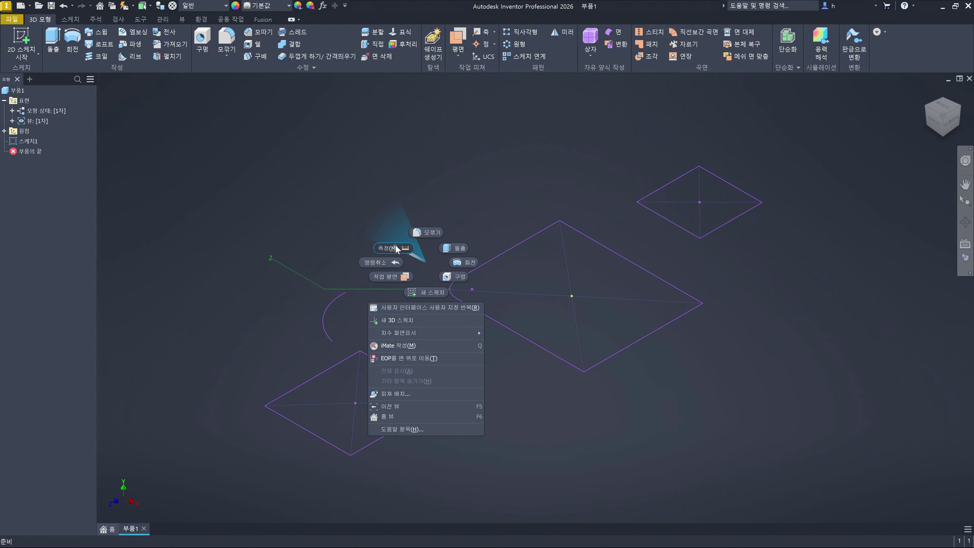
click(531, 186)
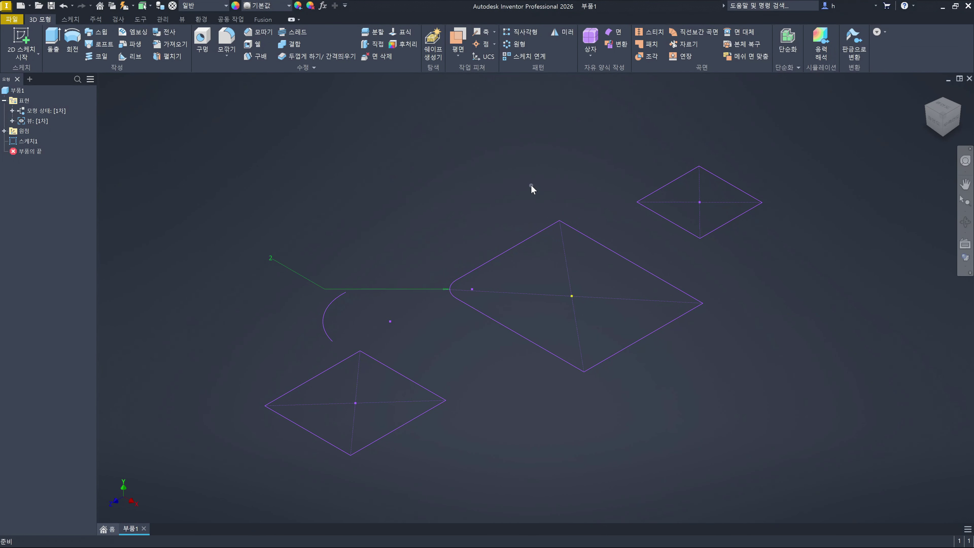
text(ds)
key(Return)
right_click(404, 253)
key(Escape)
Try extruding the large central profile of 스케치1 by 10 mm using 돌출 from the marking menu, and cancel it
right_click(417, 260)
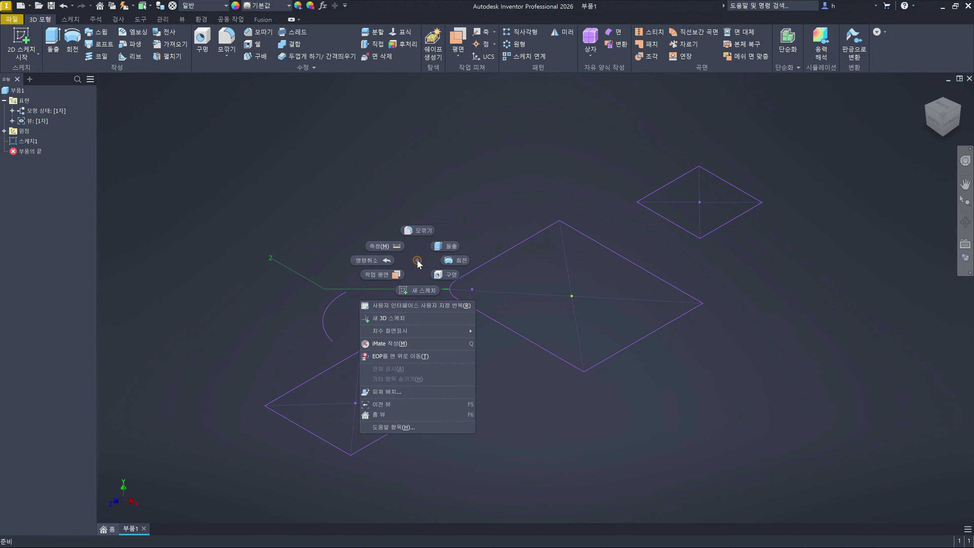
click(446, 246)
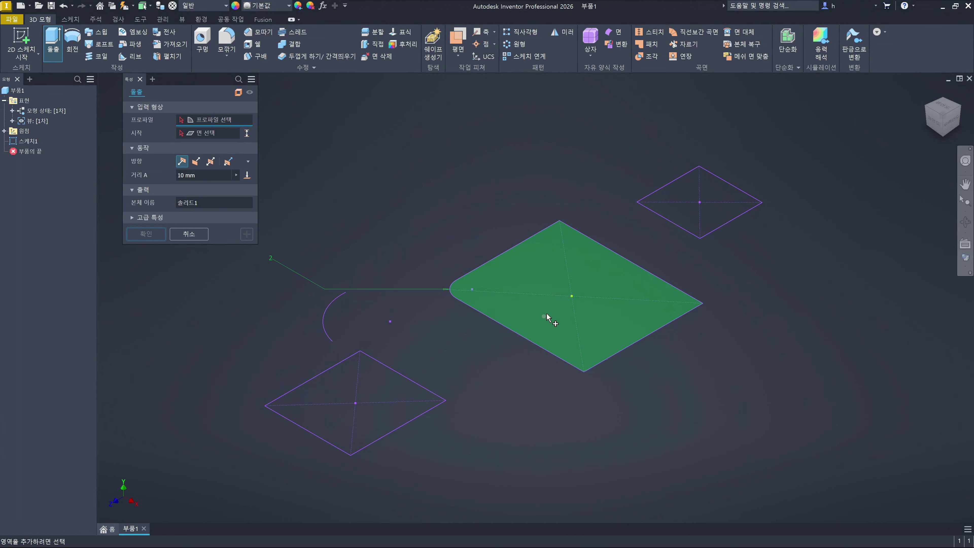
click(555, 294)
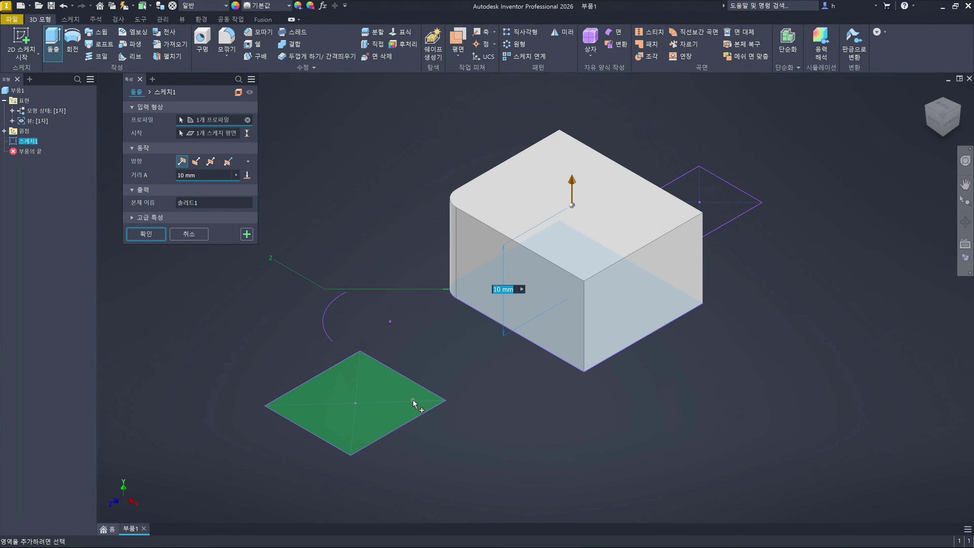
key(Escape)
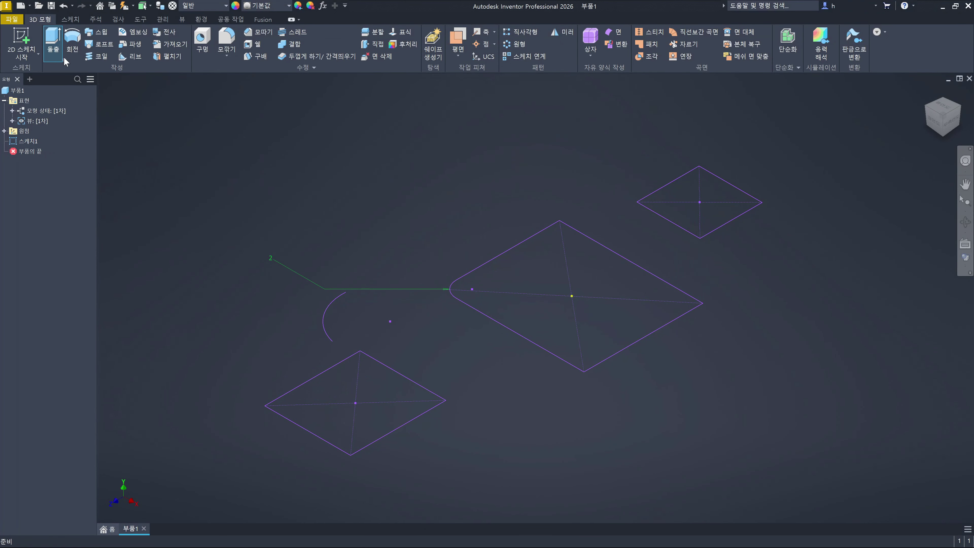
Try 돌출 again using its direction in the marking menu, selecting the central profile at 10 mm, and cancel it
right_click(403, 274)
click(428, 255)
click(516, 282)
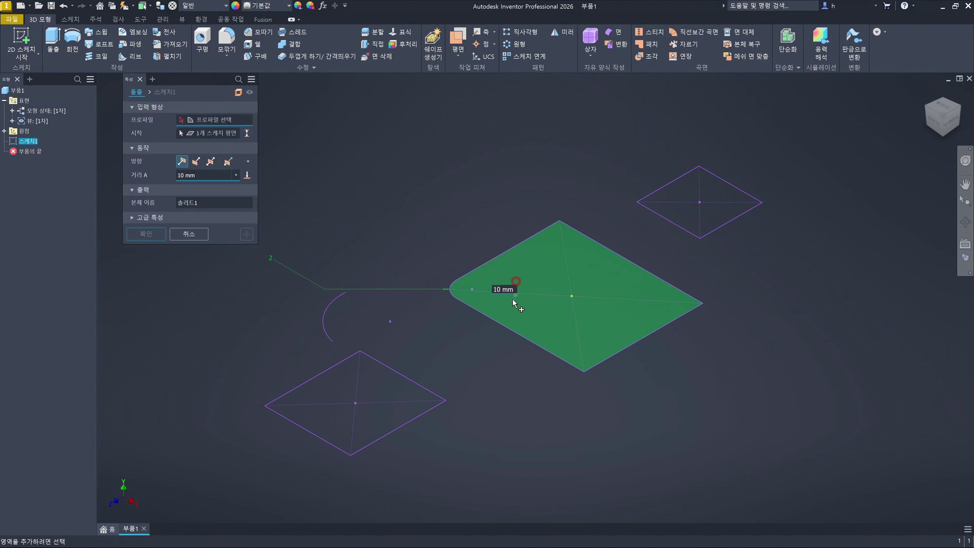
click(513, 301)
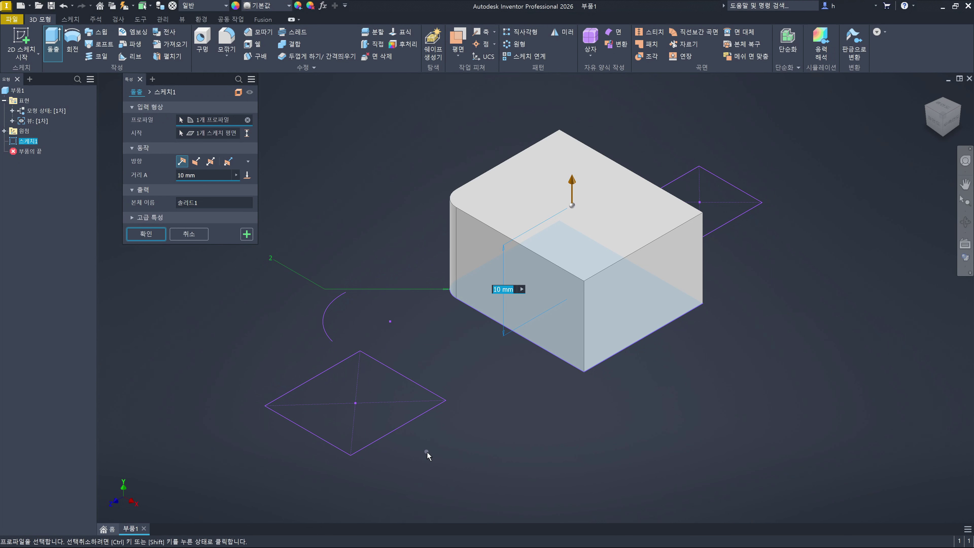
key(Escape)
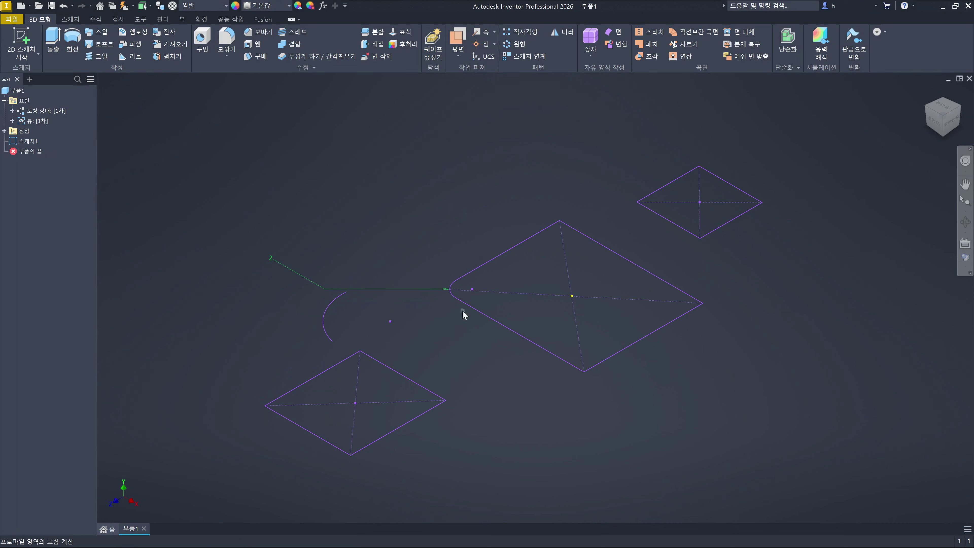
Try launching Extrude with the shortcut E, selecting the central profile of 스케치1 at 10 mm, and cancel it
key(e)
click(512, 318)
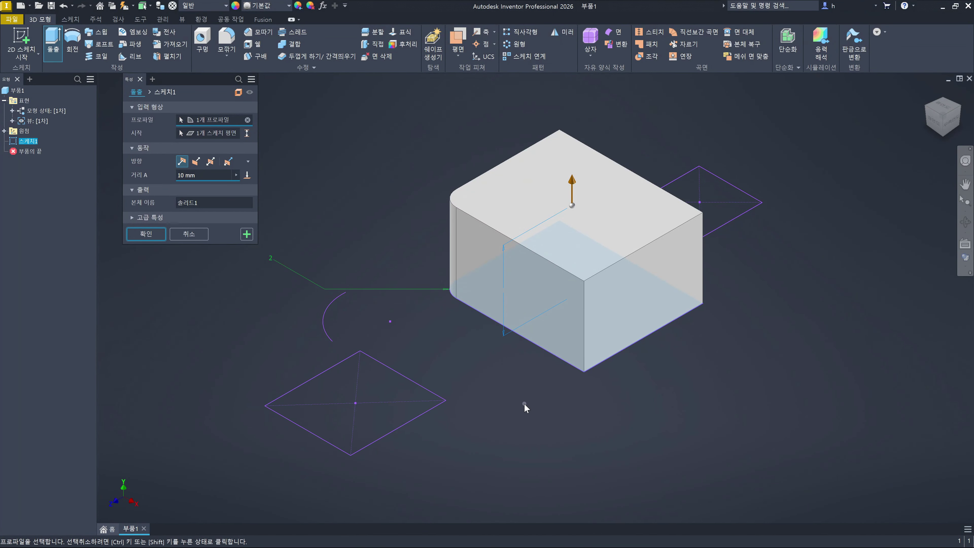
key(Escape)
key(Escape)
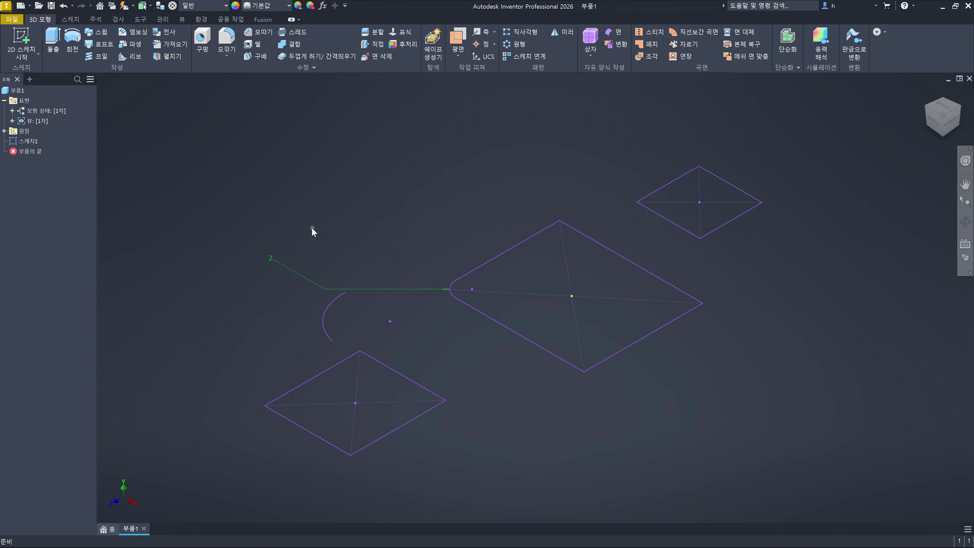
Open the marking menu (표식 메뉴) customization settings and select the 부품 environment
click(141, 20)
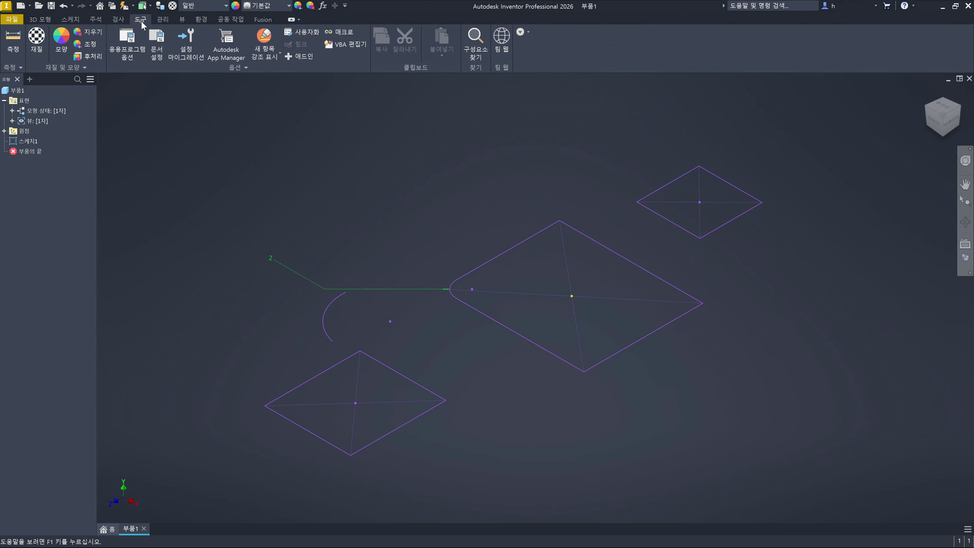
click(308, 35)
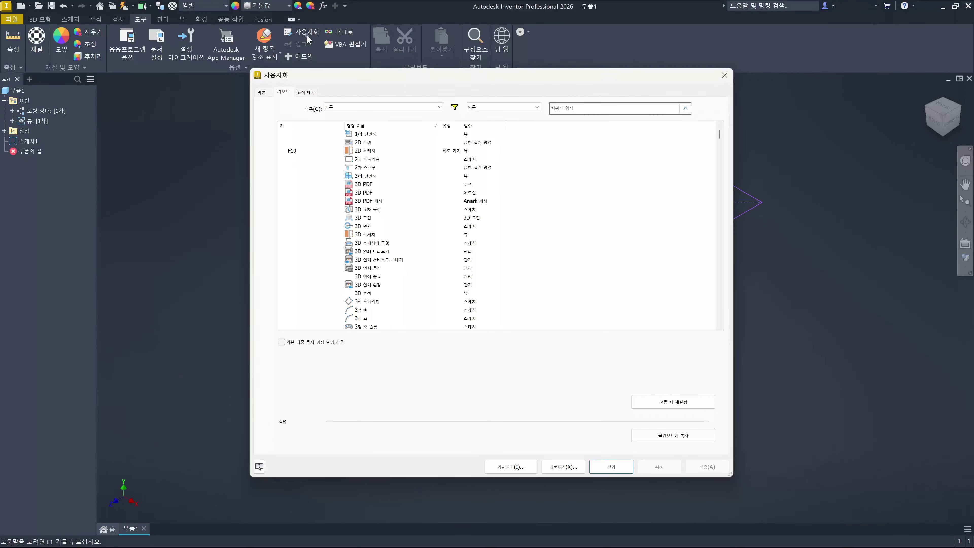
click(308, 92)
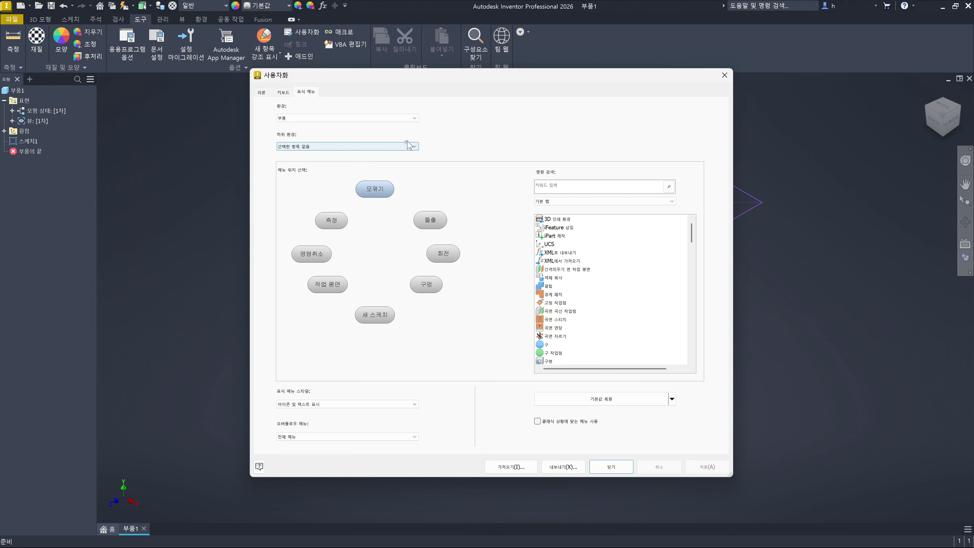
click(414, 117)
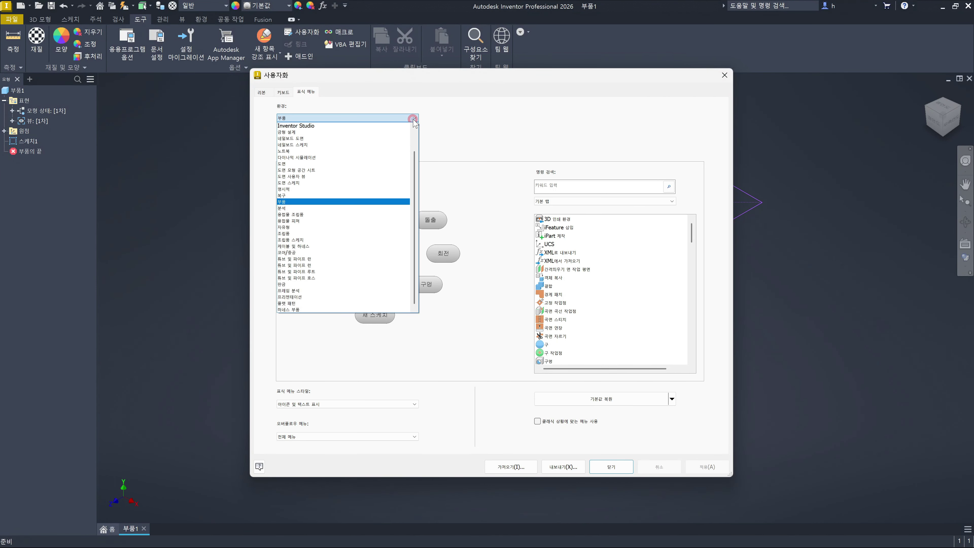
click(356, 204)
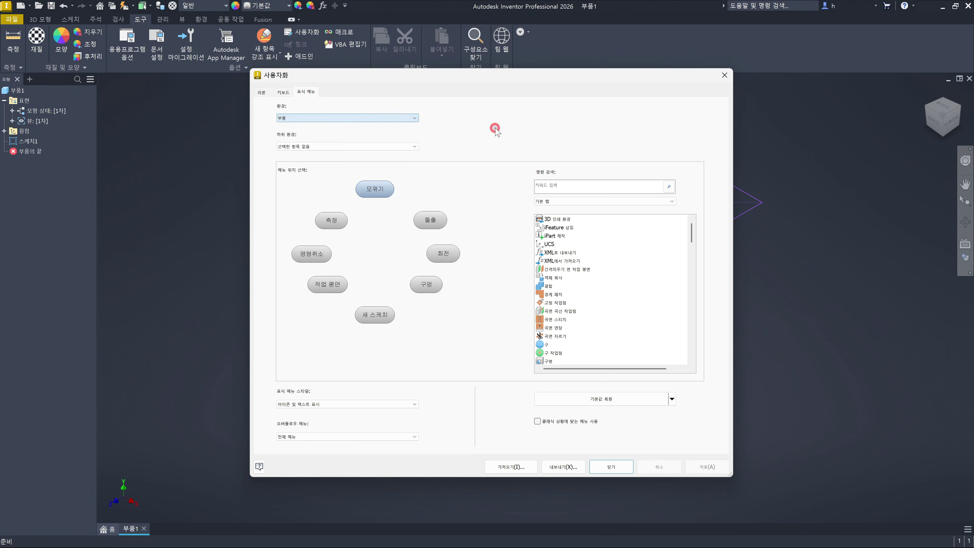
Examine the marking menu slots for 돌출 in the 부품 environment and 자르기 in the 2D 스케치 environment, and close the customization settings
click(438, 222)
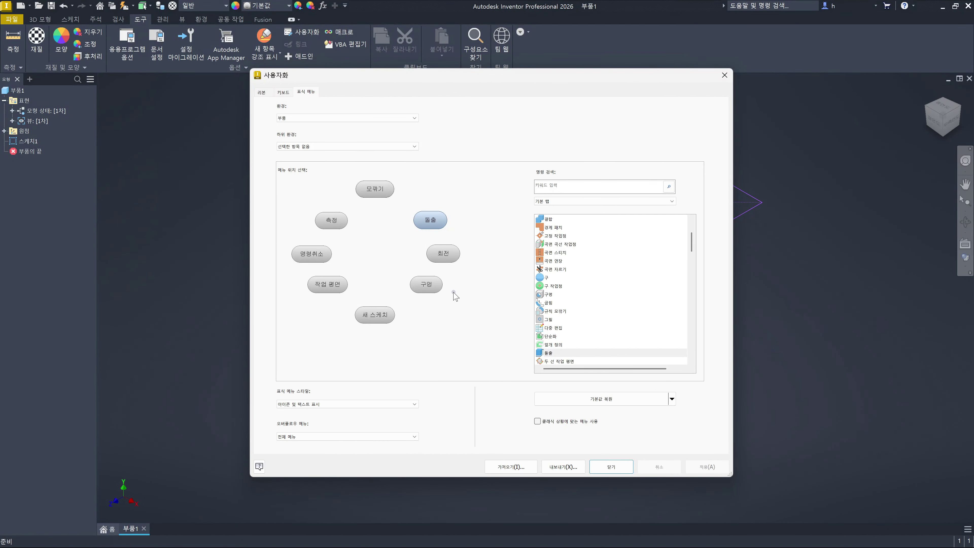
click(406, 119)
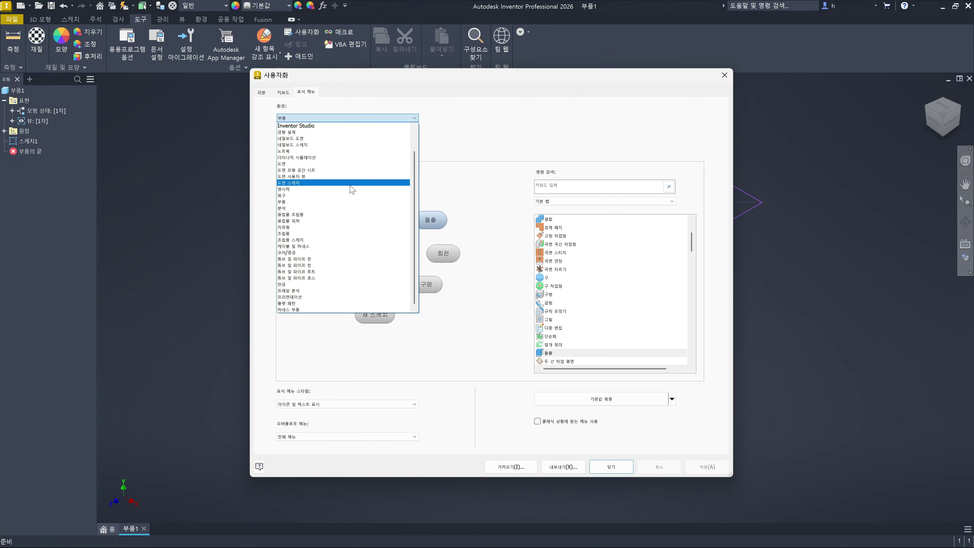
scroll(351, 189, up, 2)
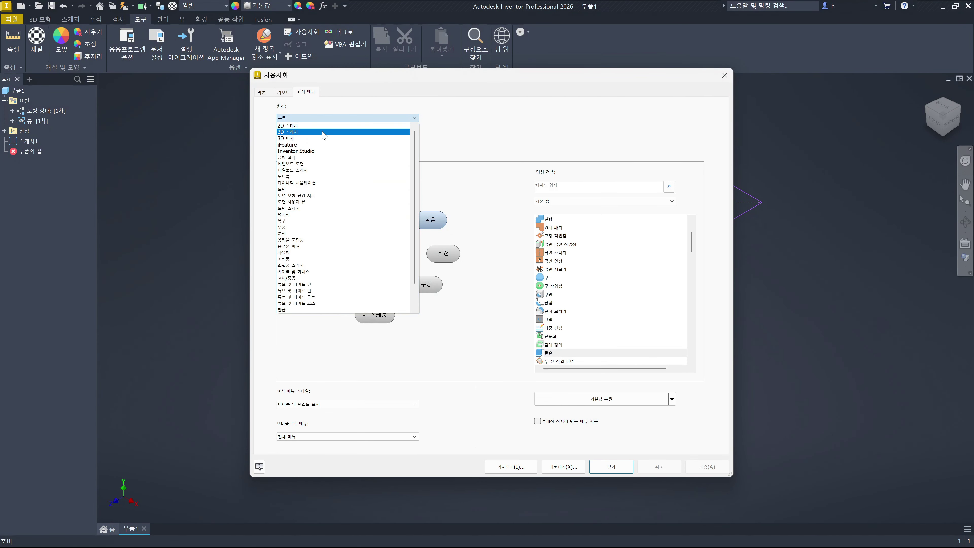
click(321, 125)
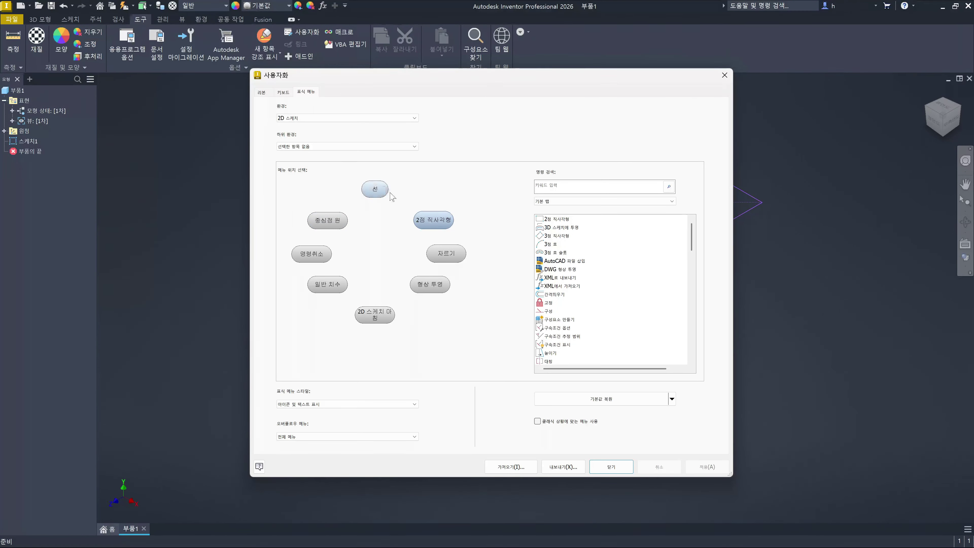
click(453, 253)
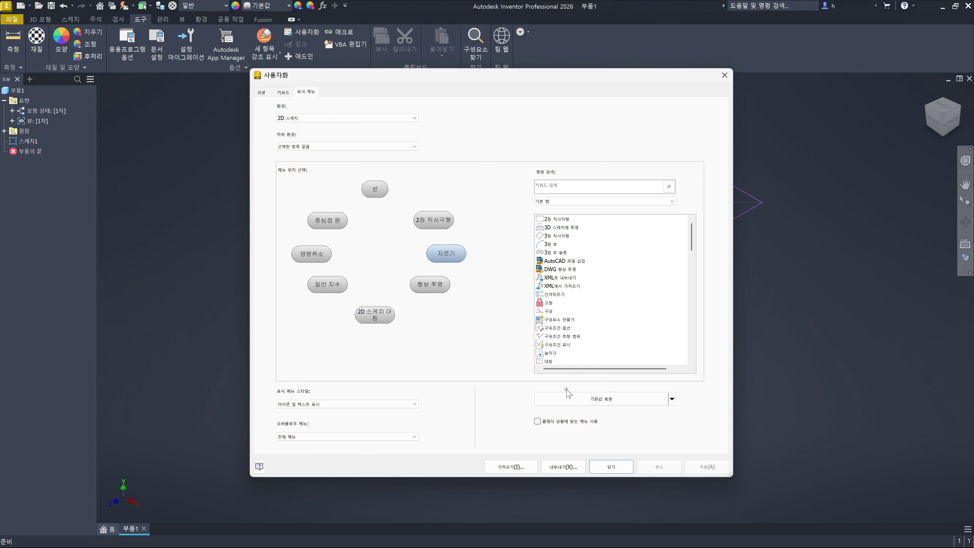
click(611, 467)
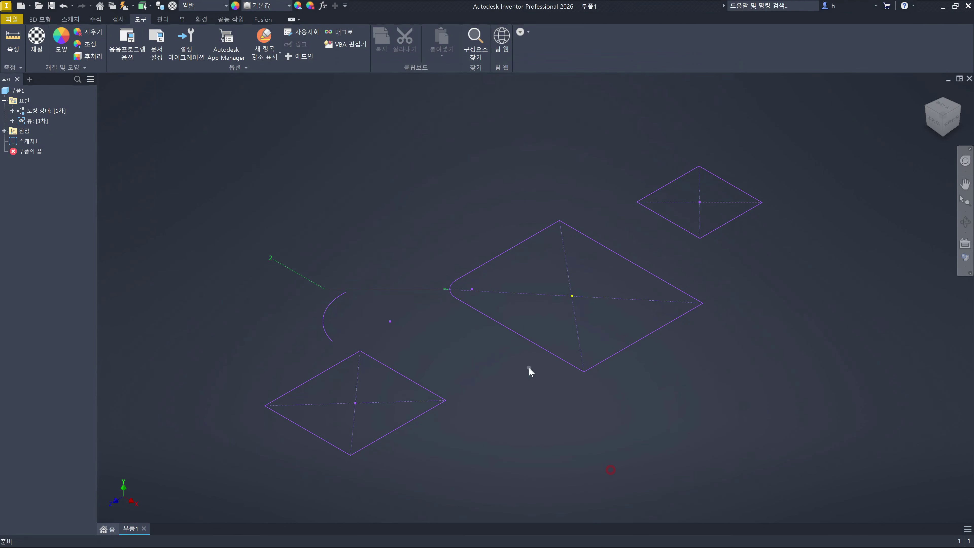
Compare the marking menu of the part environment with the one shown while editing 스케치1, and finish the sketch from it
right_click(428, 208)
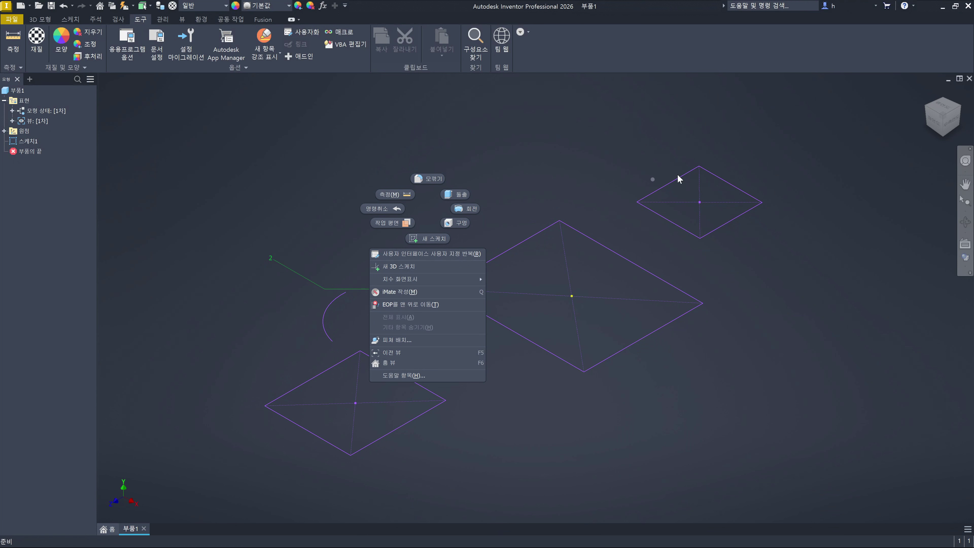
click(734, 163)
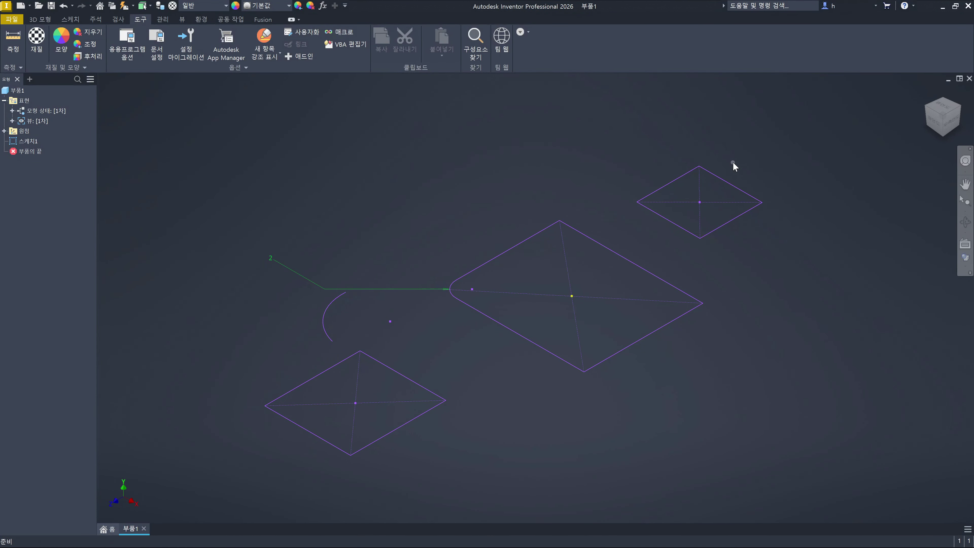
double_click(27, 139)
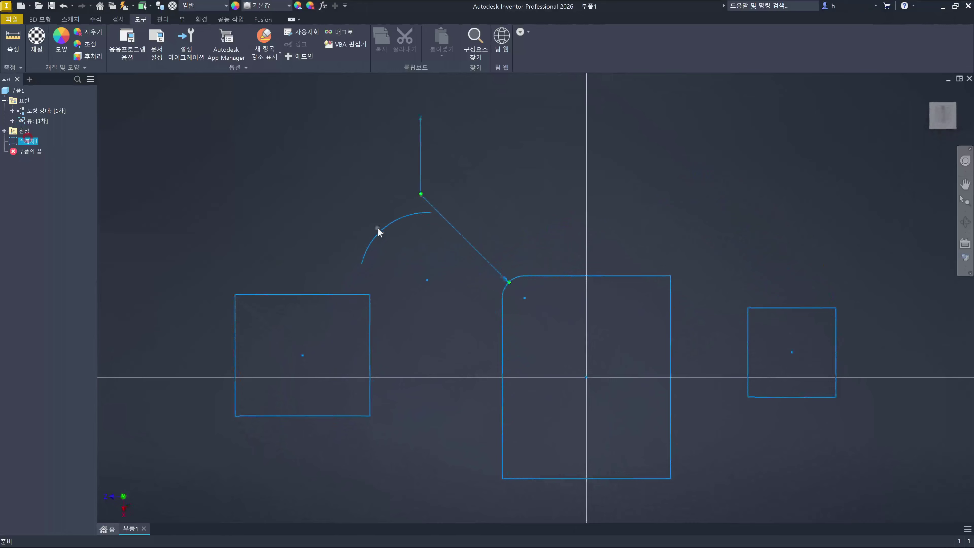
click(679, 215)
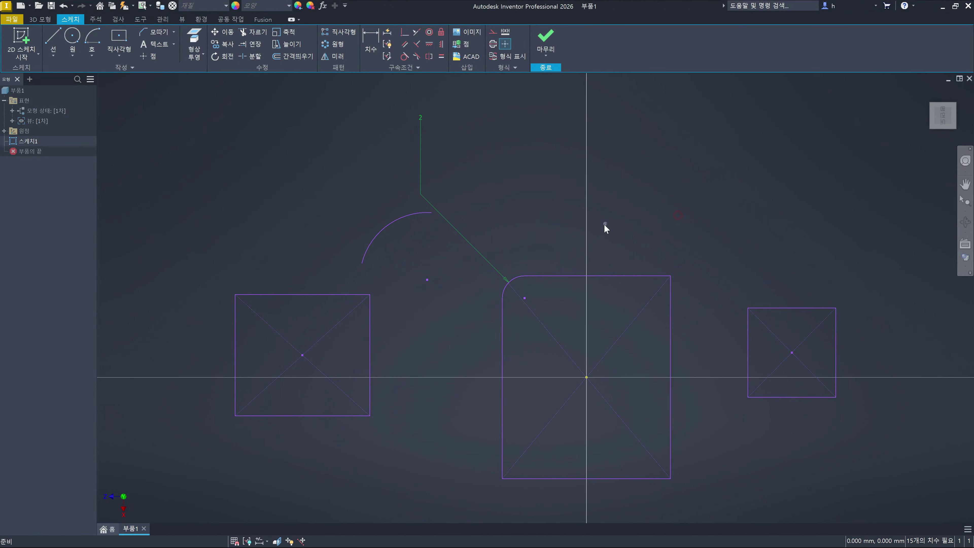
right_click(514, 191)
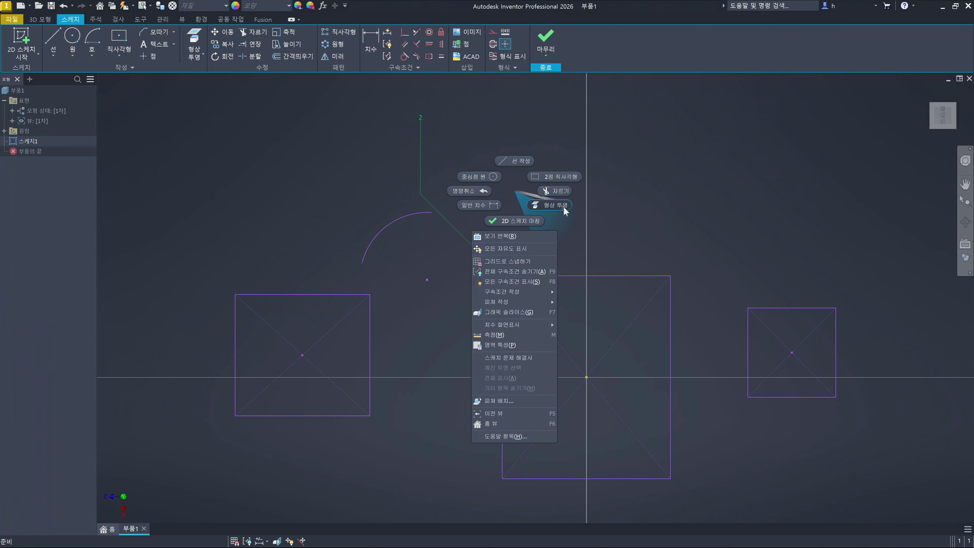
click(627, 189)
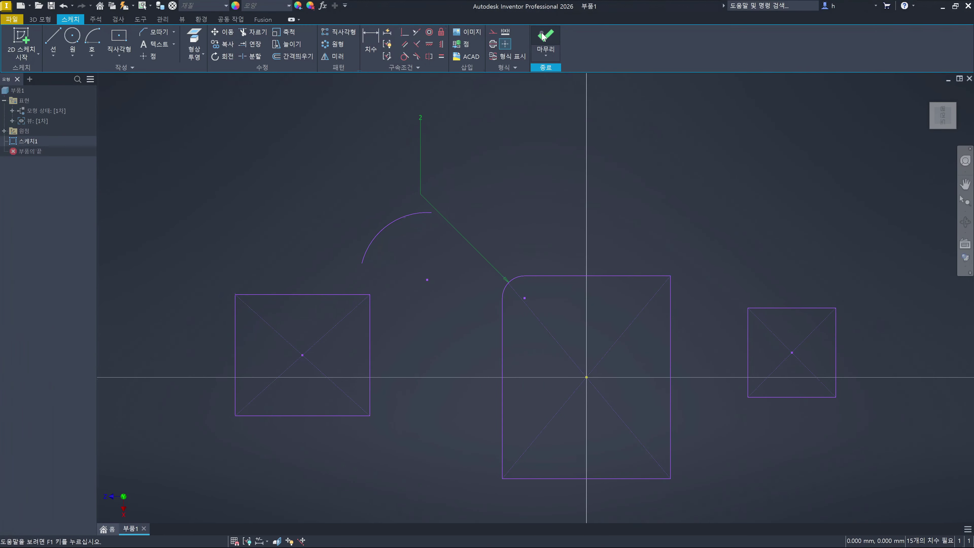
right_click(507, 192)
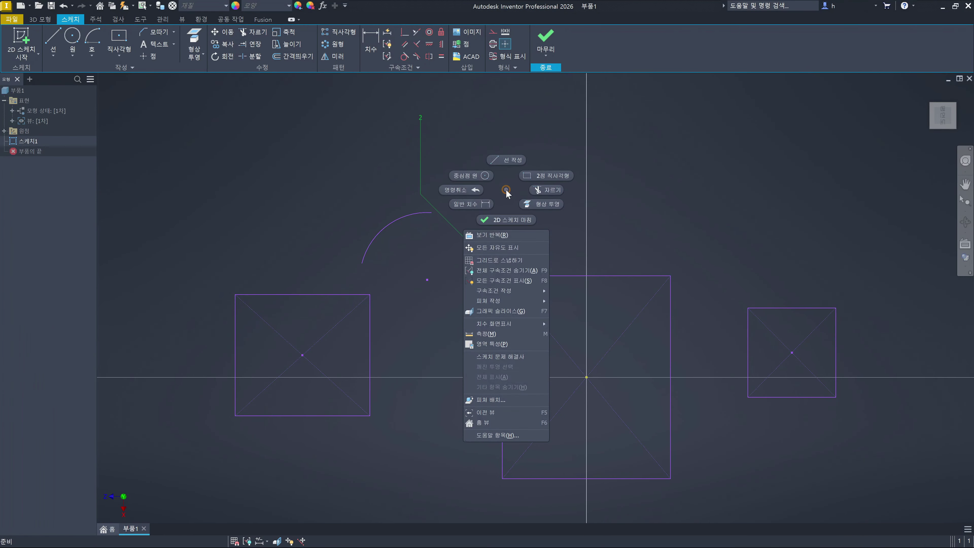
click(506, 220)
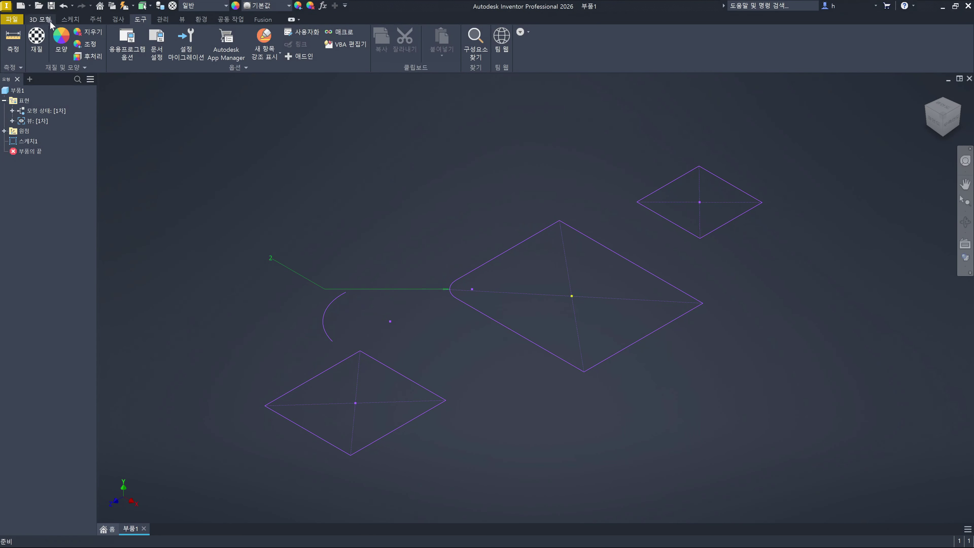
Try extruding the large central profile of 스케치1 by 10 mm using the 돌출 shortcut, and cancel it
click(40, 19)
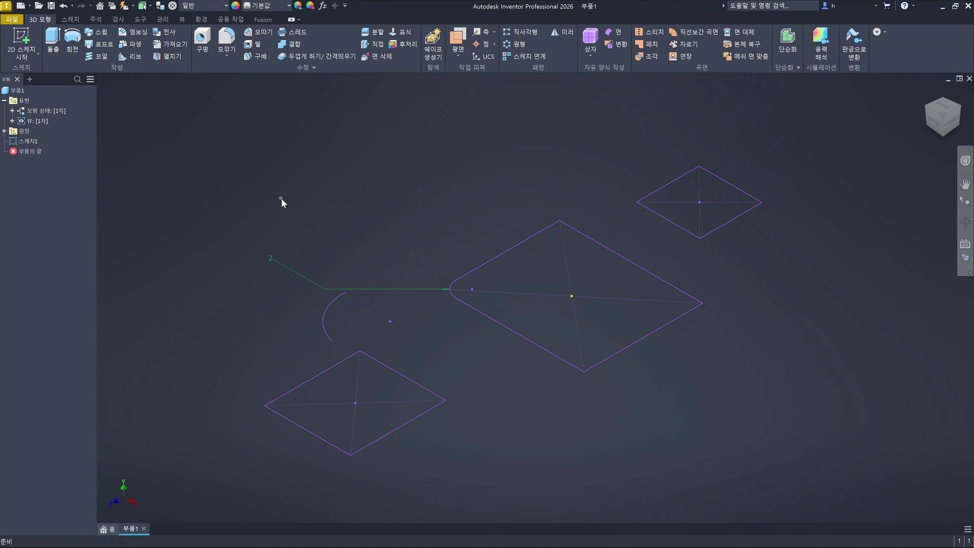
key(e)
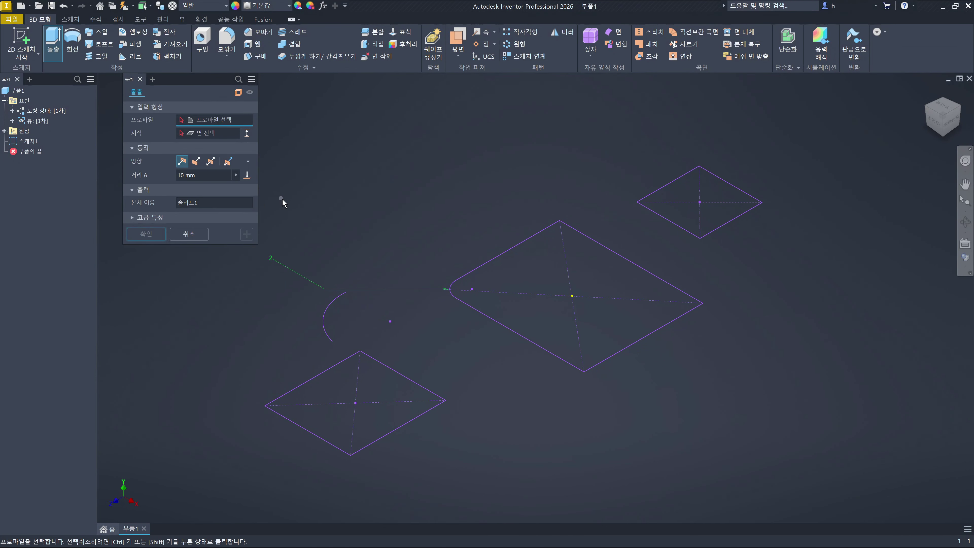
click(562, 303)
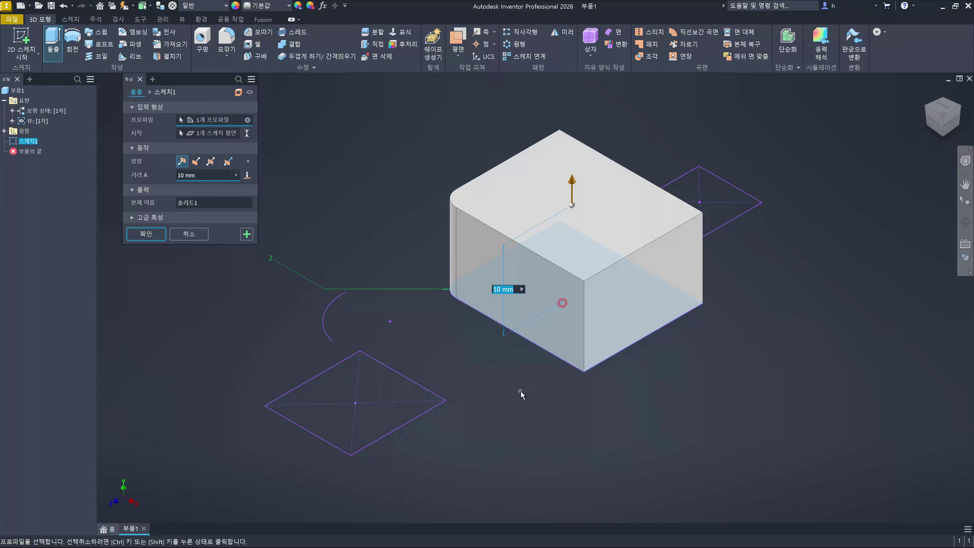
key(Escape)
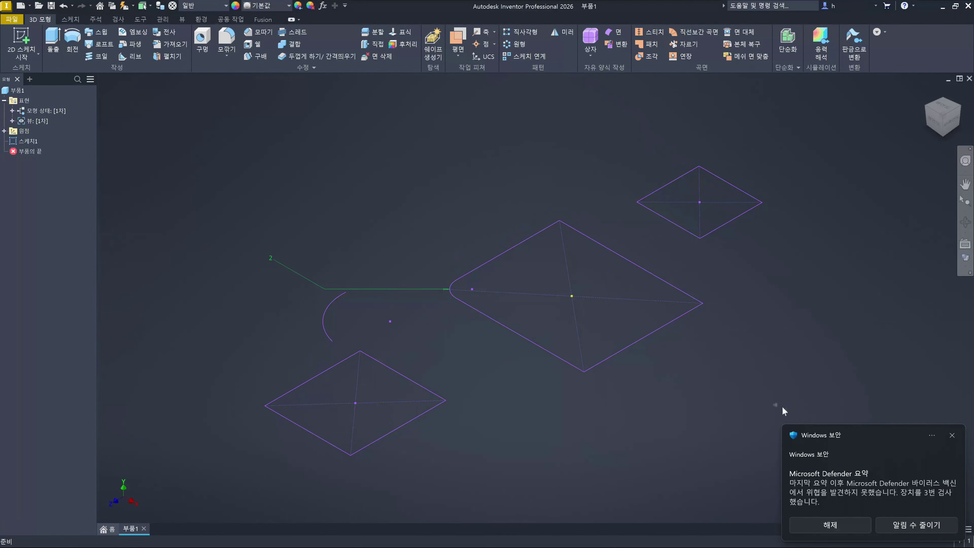
Dismiss the Windows security notification, and try starting 돌출 from the marking menu without selecting a profile, and cancel it
click(952, 435)
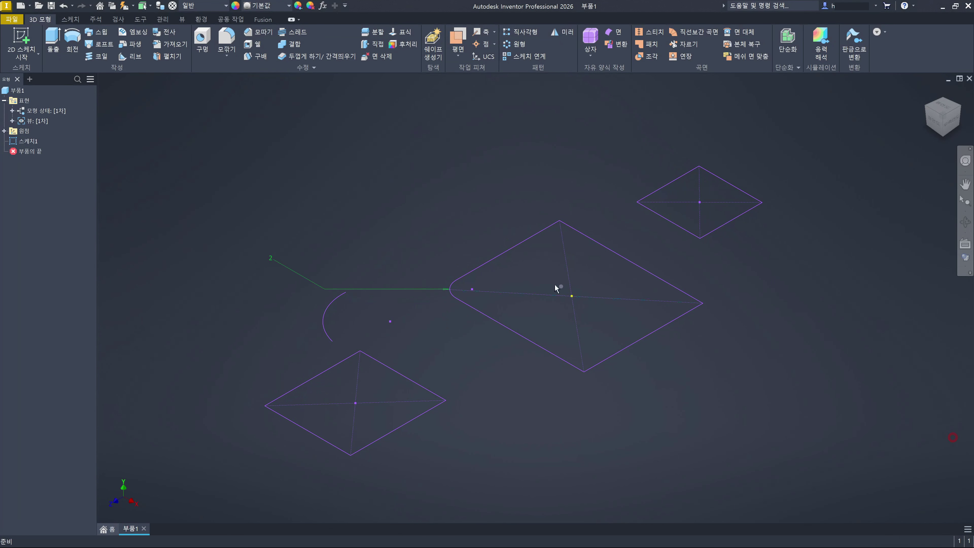
right_click(399, 252)
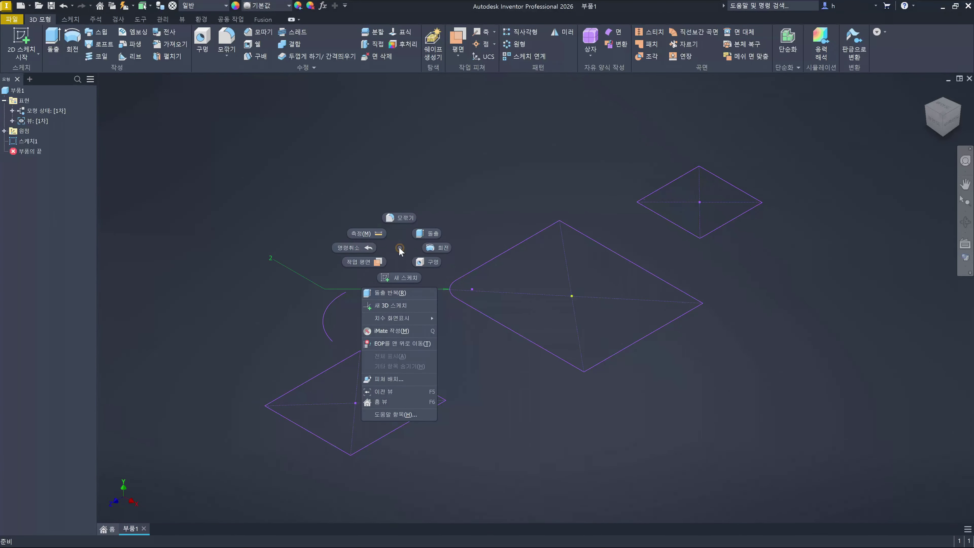
click(424, 235)
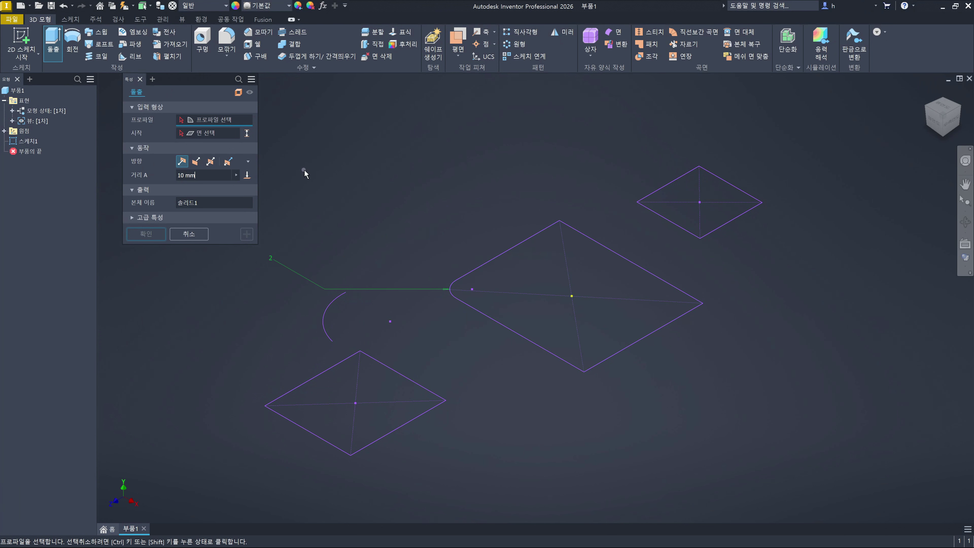
key(Escape)
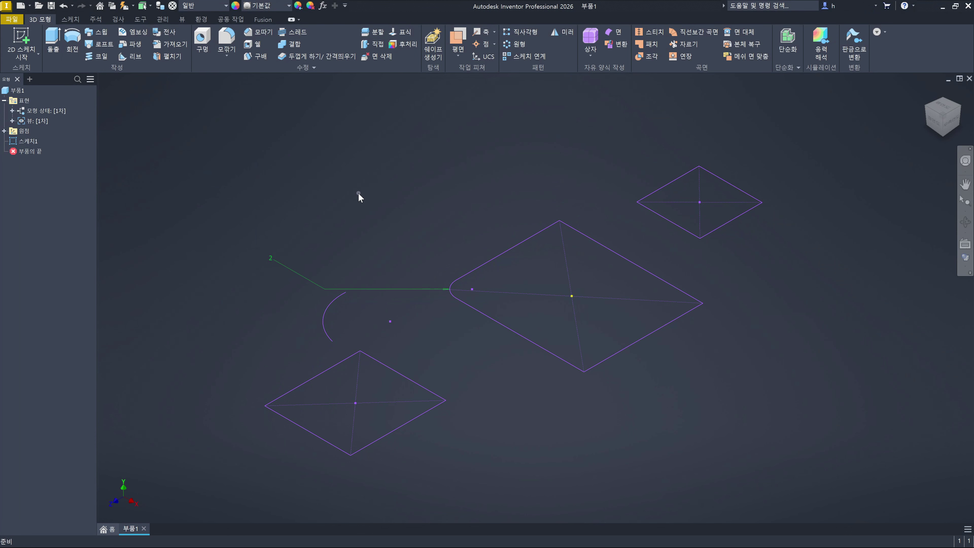
click(146, 22)
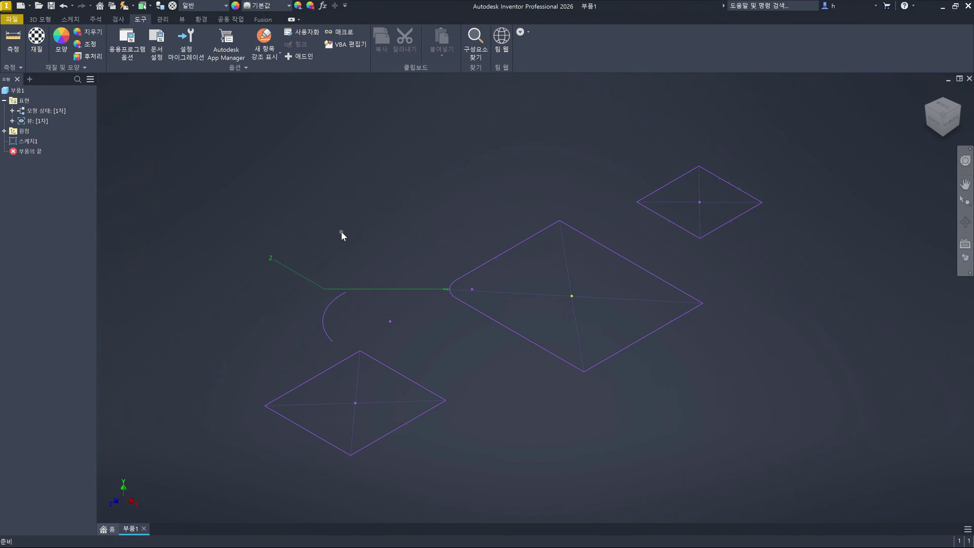
click(272, 261)
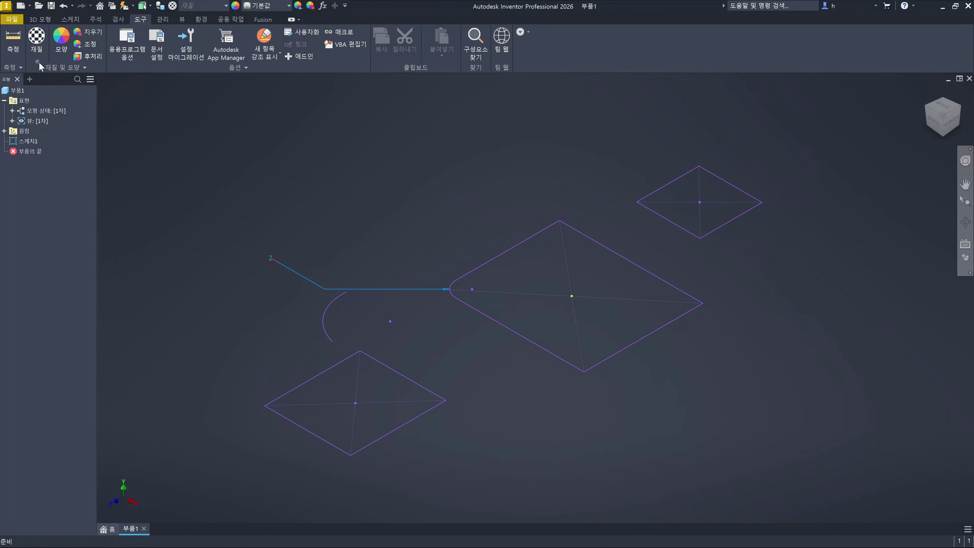